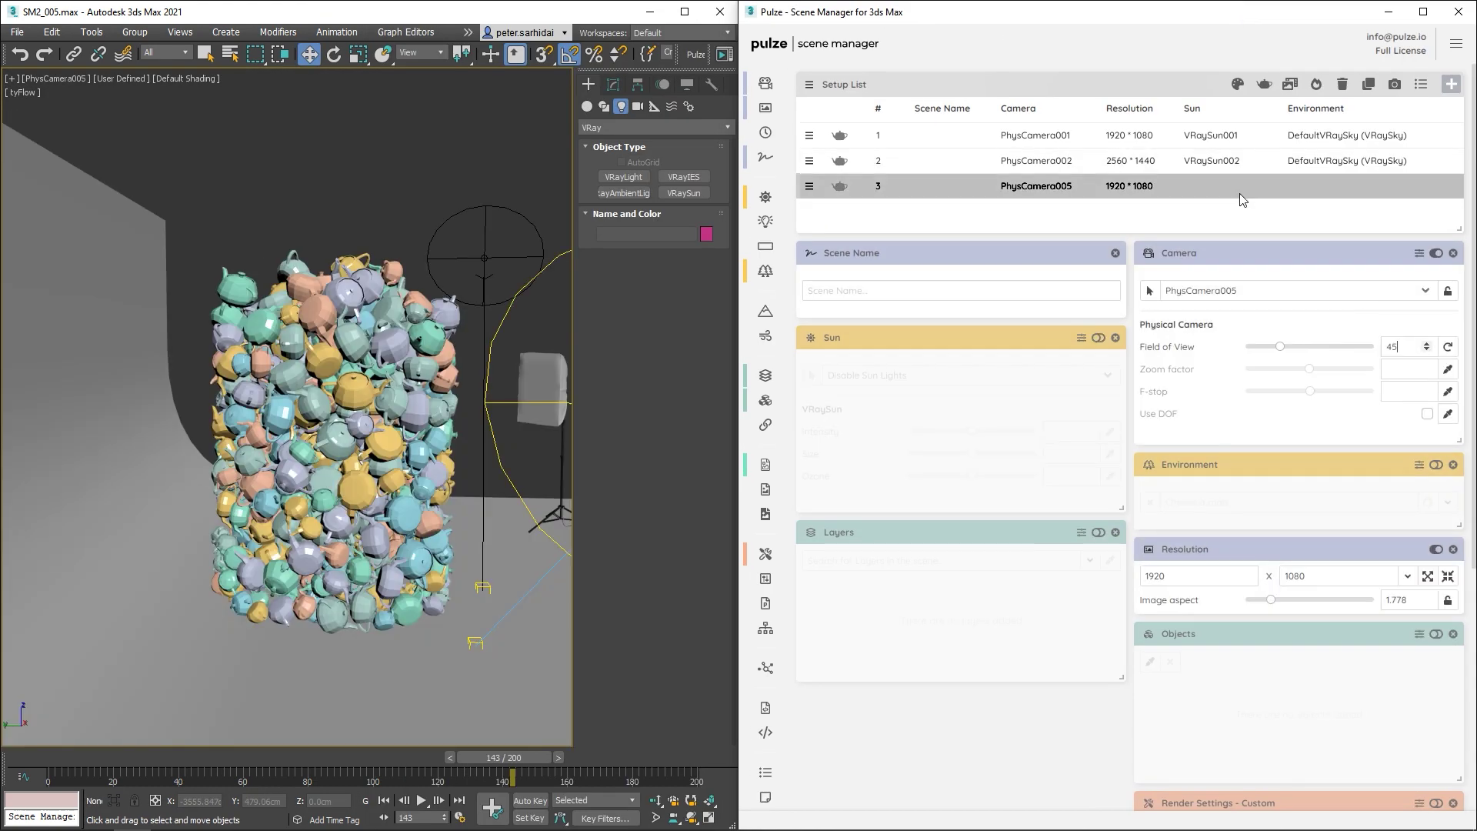
Add Field of View and Zoom factor to the displayed Corona Camera properties
{"action": "left_click", "coordinate": [1438, 502]}
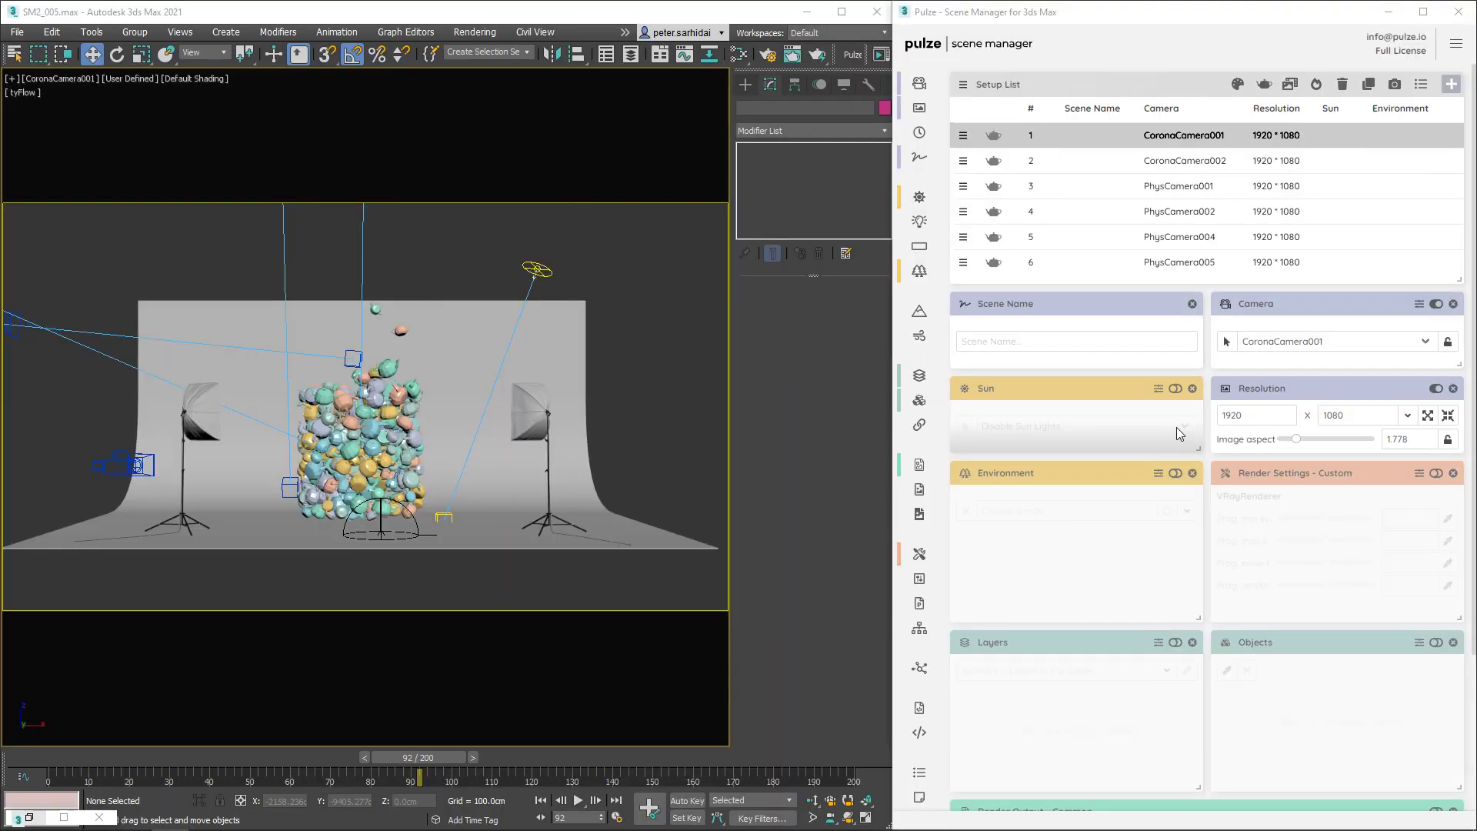
{"action": "left_click", "coordinate": [1419, 304]}
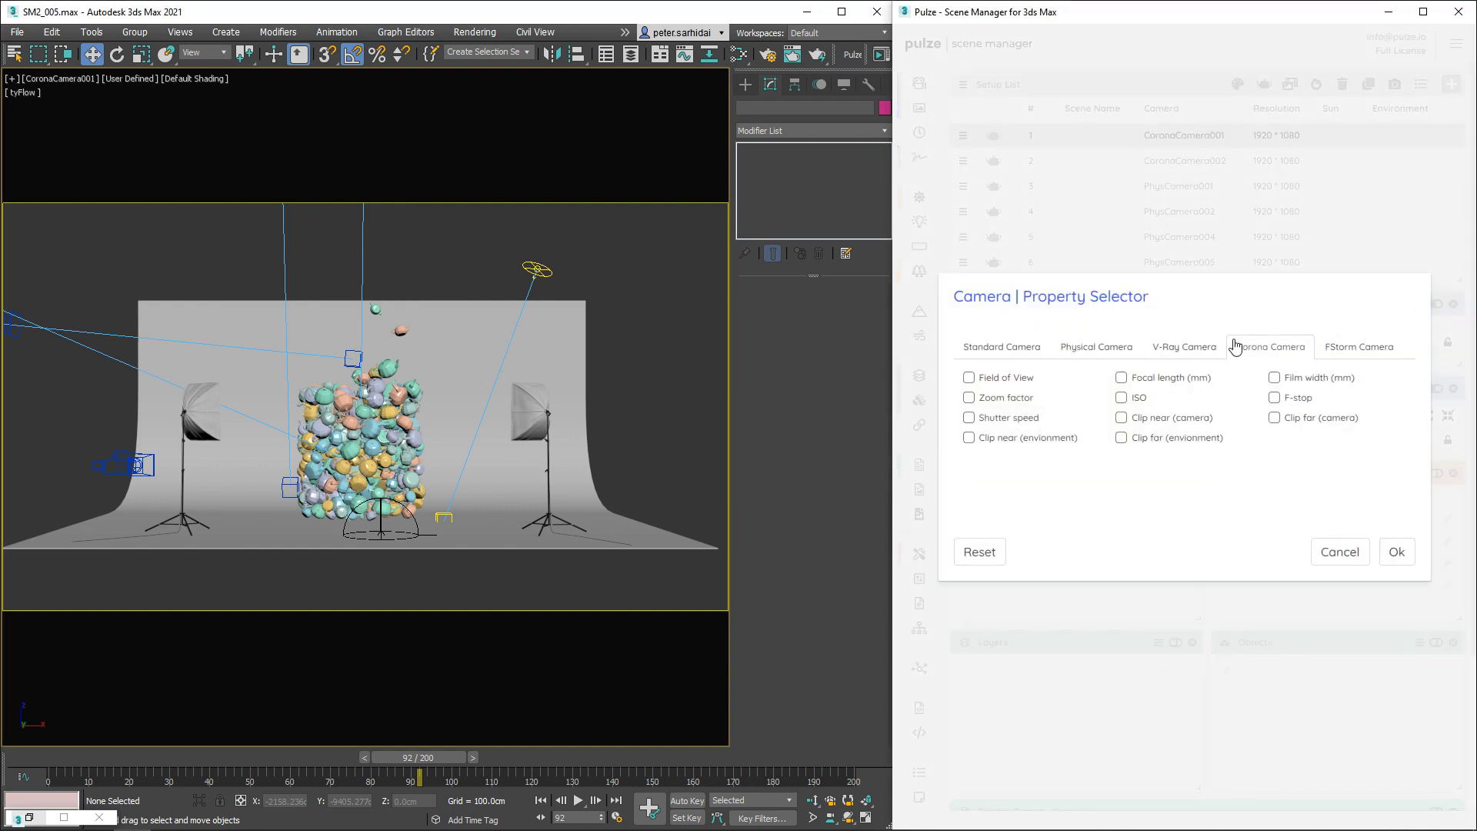
{"action": "left_click", "coordinate": [1020, 382]}
{"action": "left_click", "coordinate": [1000, 401]}
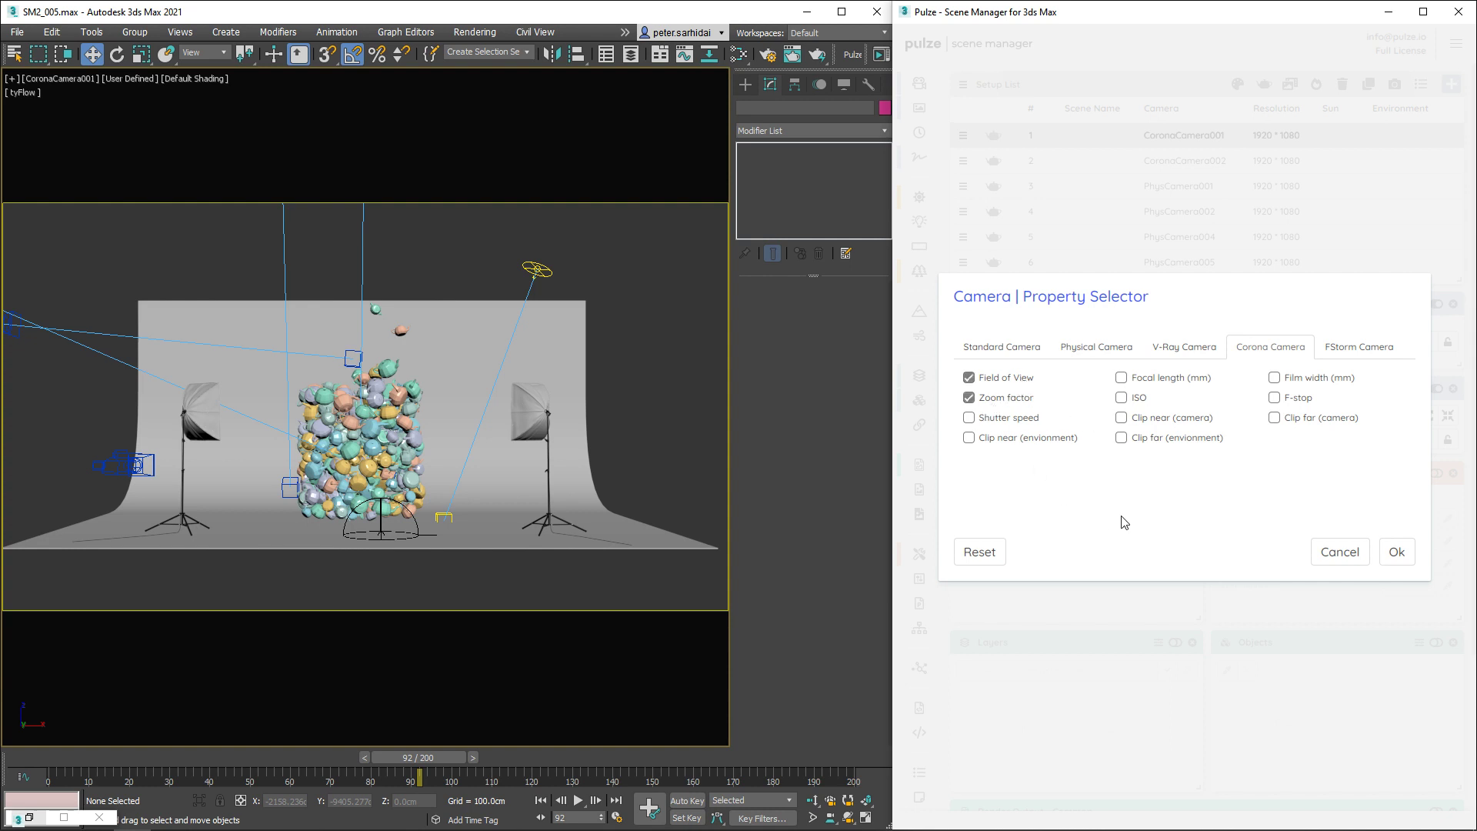
{"action": "left_click", "coordinate": [1396, 554]}
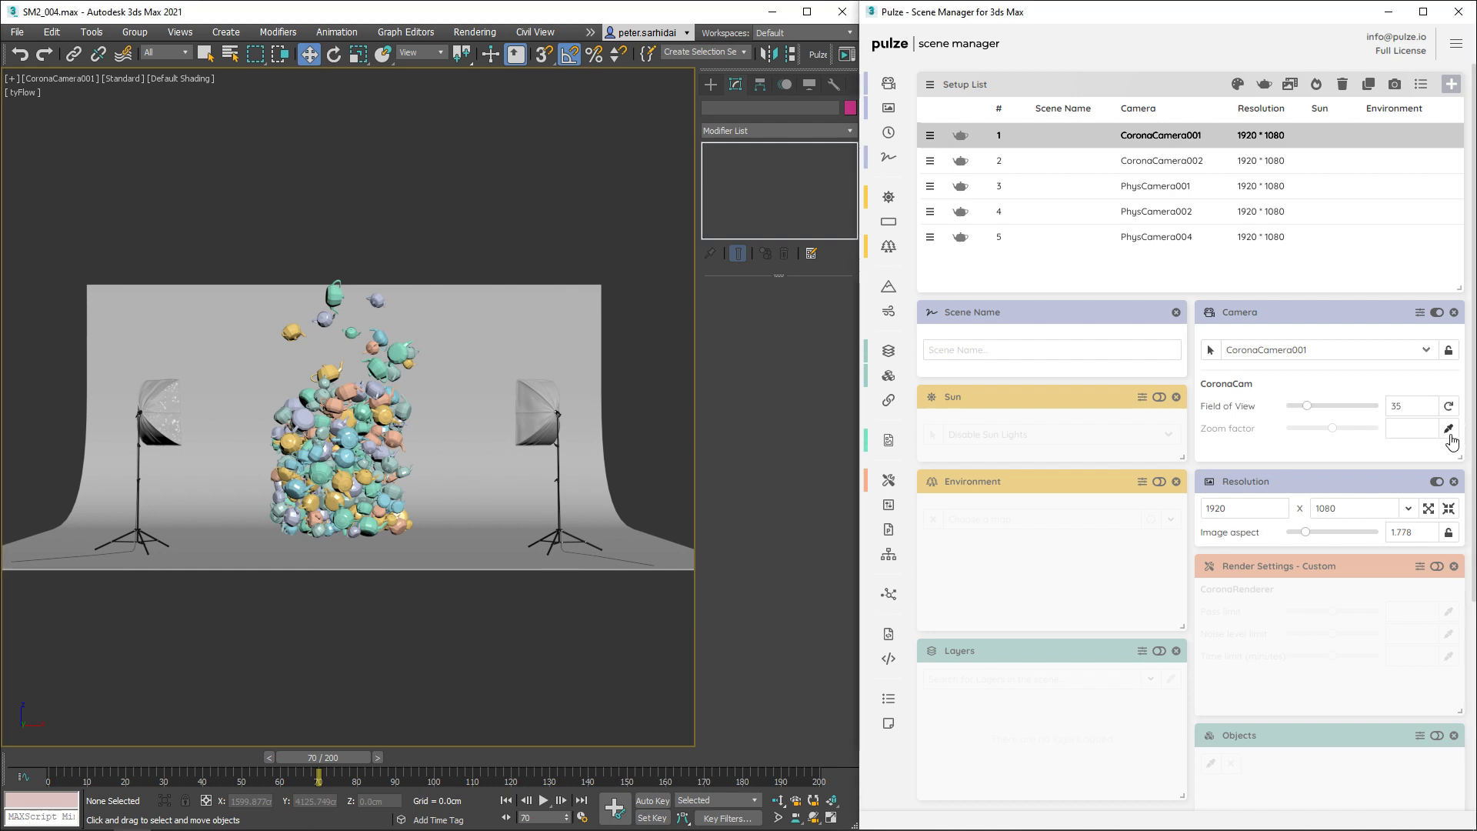
Set the first setup's CoronaCamera001 Field of View to 50 and Zoom factor to 1.2
{"action": "left_click", "coordinate": [1448, 408]}
{"action": "double_click", "coordinate": [1407, 409]}
{"action": "type", "text": "50"}
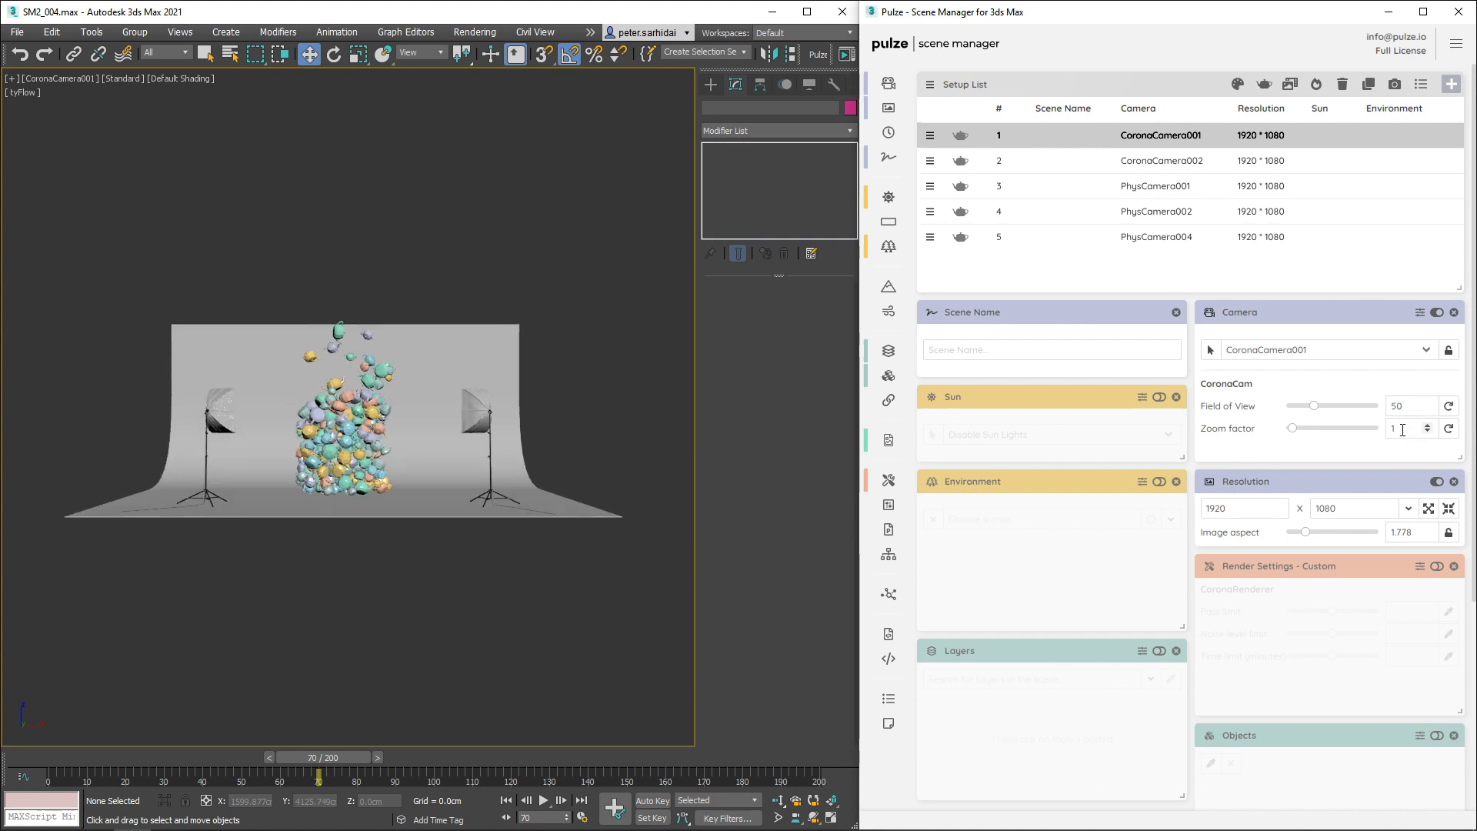
{"action": "left_click", "coordinate": [1403, 430]}
{"action": "type", "text": ".2"}
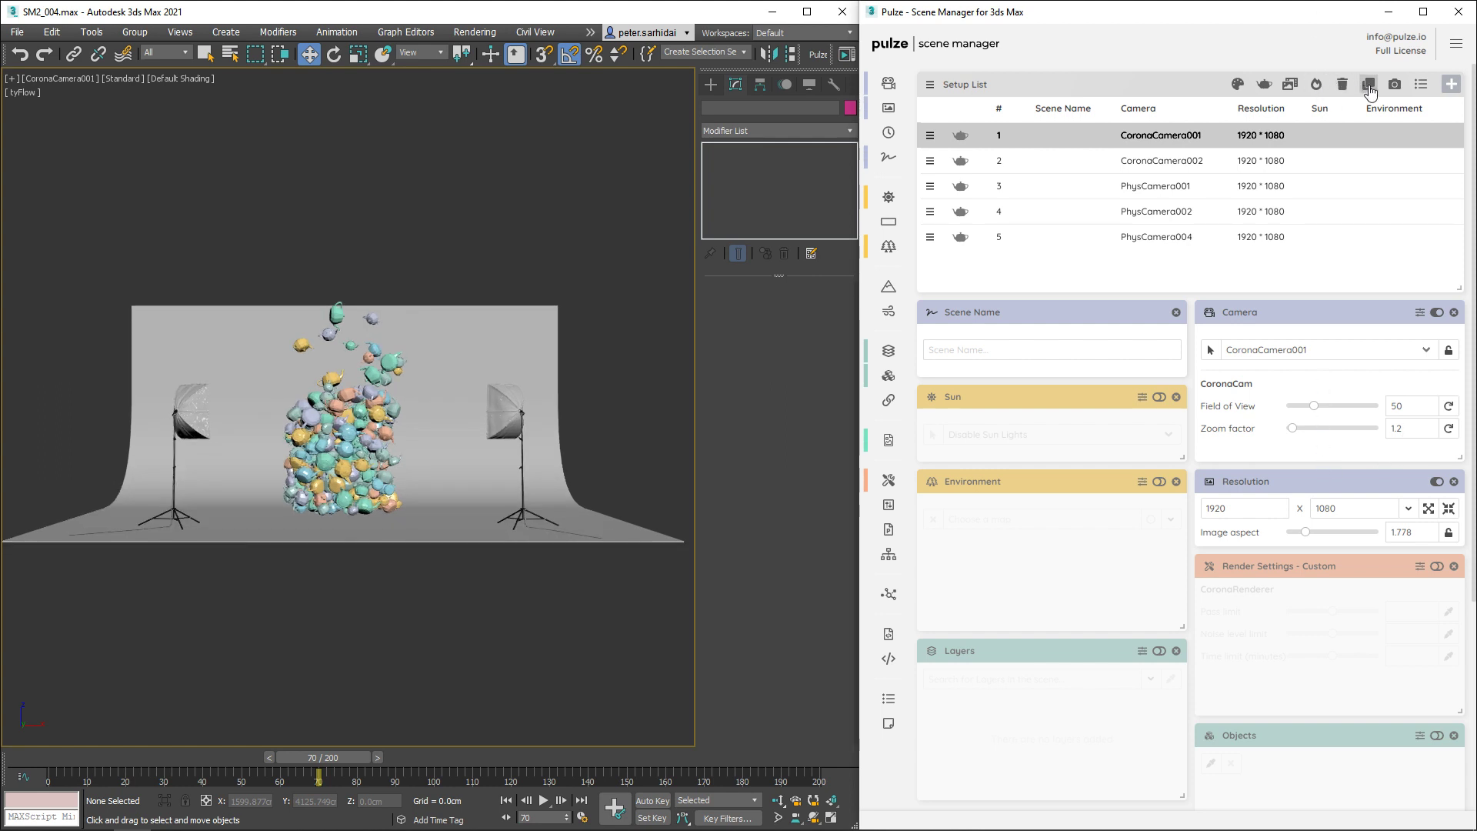
Duplicate the first CoronaCamera001 setup and move the copy to second place in the setup list
{"action": "left_click", "coordinate": [1369, 84]}
{"action": "left_click_drag", "start_coordinate": [931, 263], "coordinate": [932, 173]}
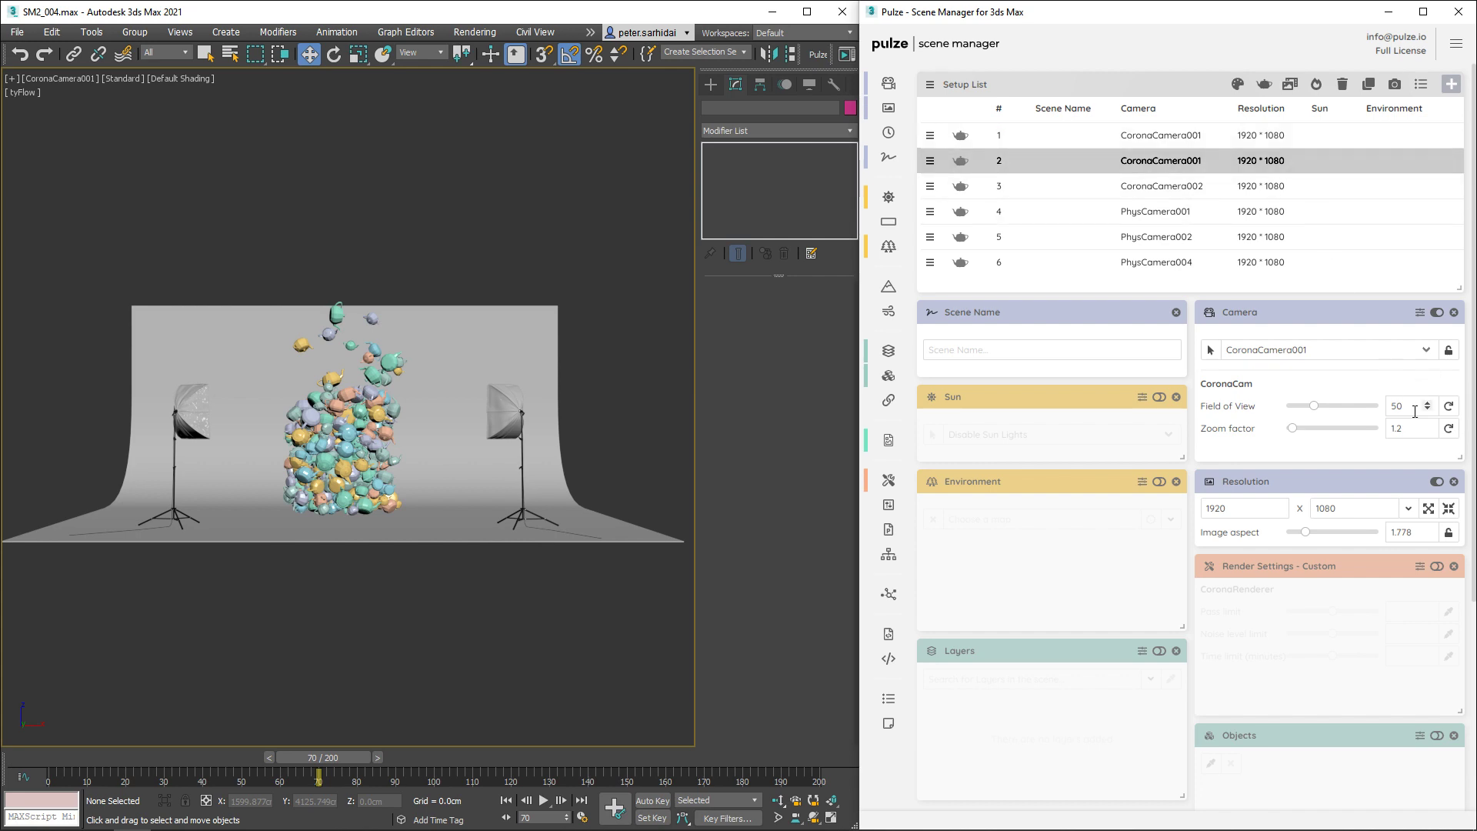
Set the duplicated CoronaCamera001 setup's Field of View to 35 and Zoom factor to 2
{"action": "double_click", "coordinate": [1410, 405]}
{"action": "type", "text": "35"}
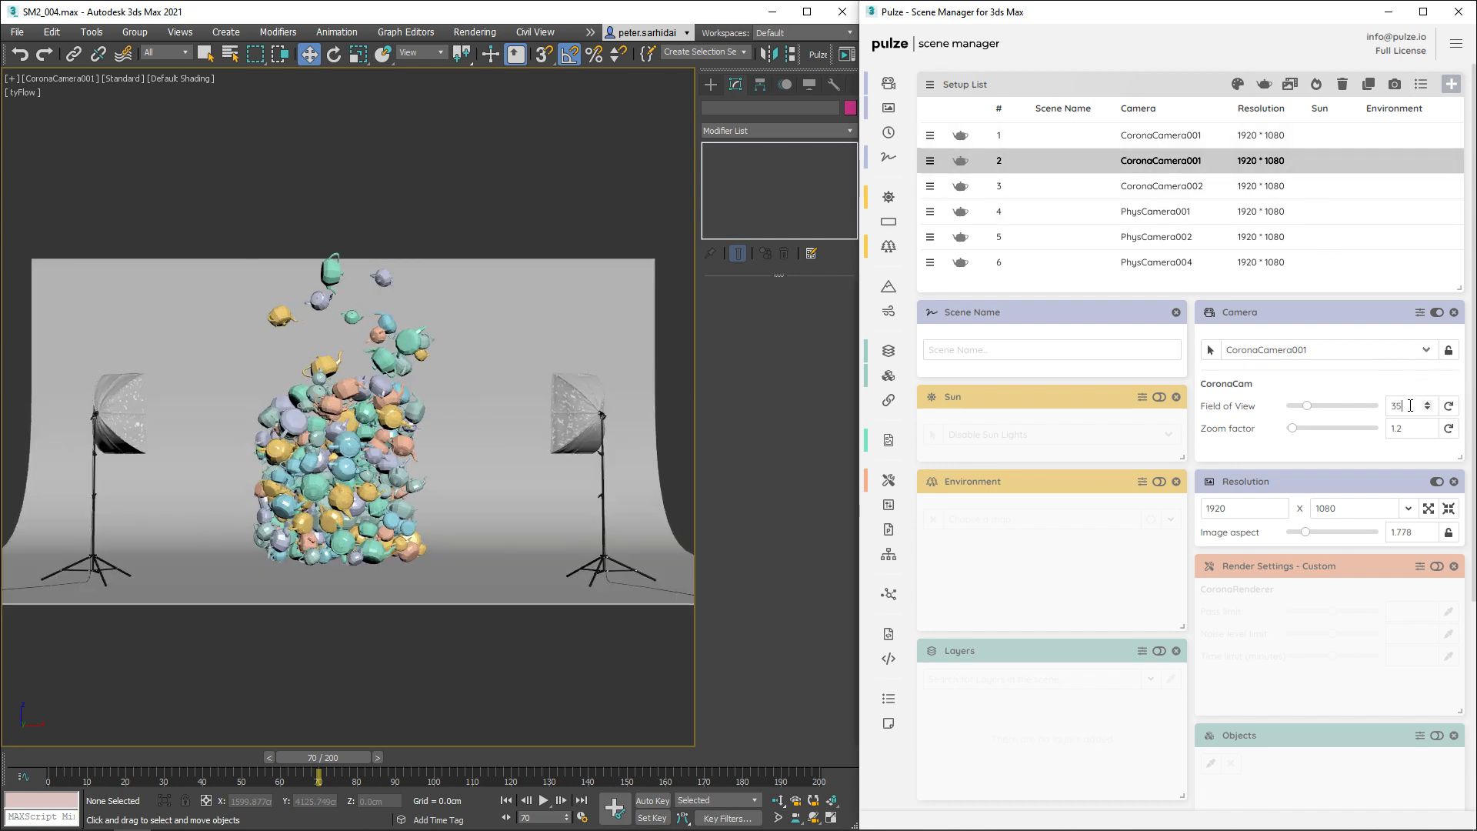
{"action": "double_click", "coordinate": [1415, 428]}
{"action": "key", "text": "Return"}
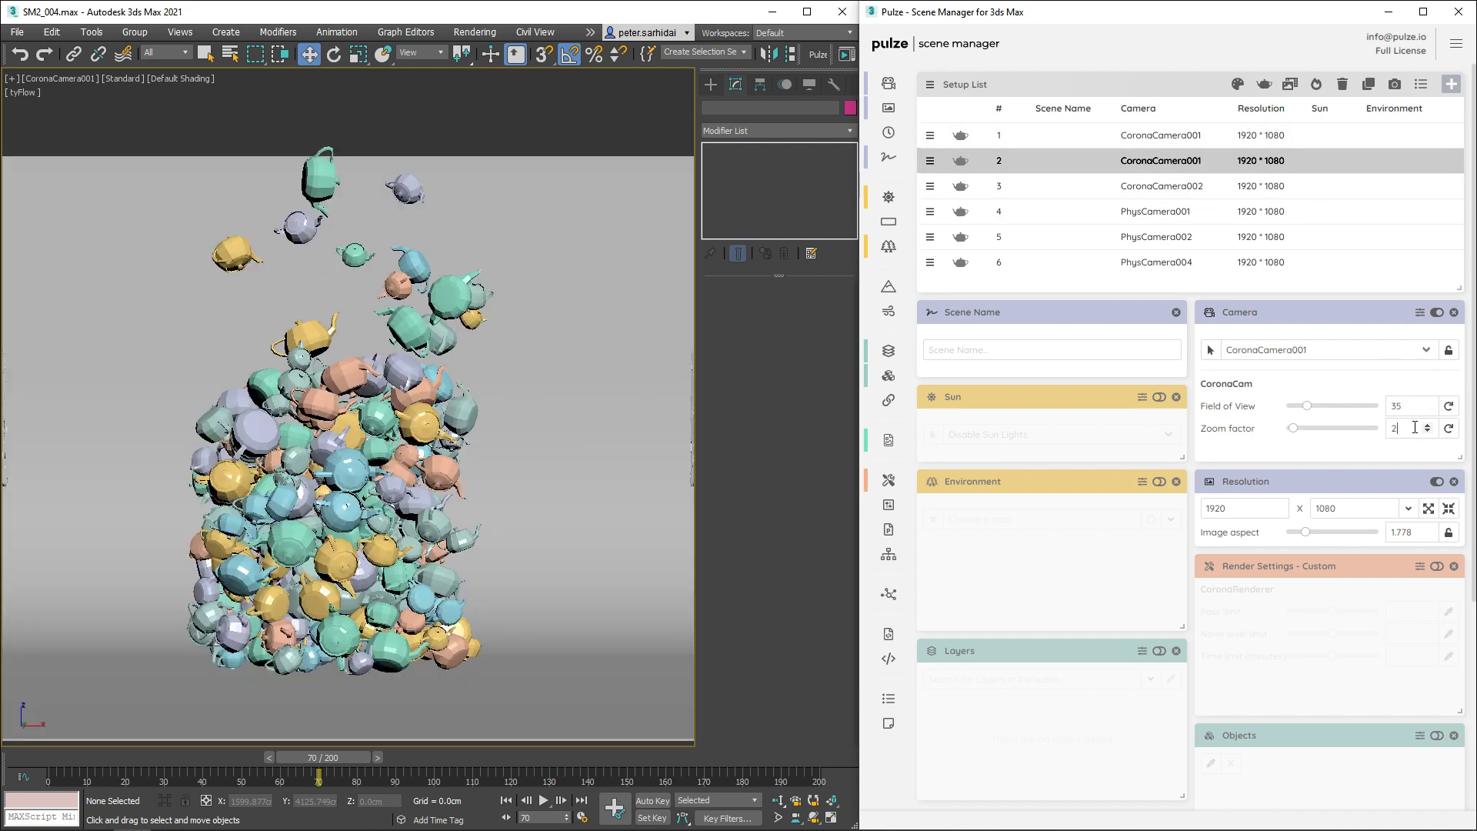
Switch between the first two CoronaCamera001 setups to compare their camera framing in the viewport
{"action": "left_click", "coordinate": [1334, 137]}
{"action": "left_click", "coordinate": [1339, 160]}
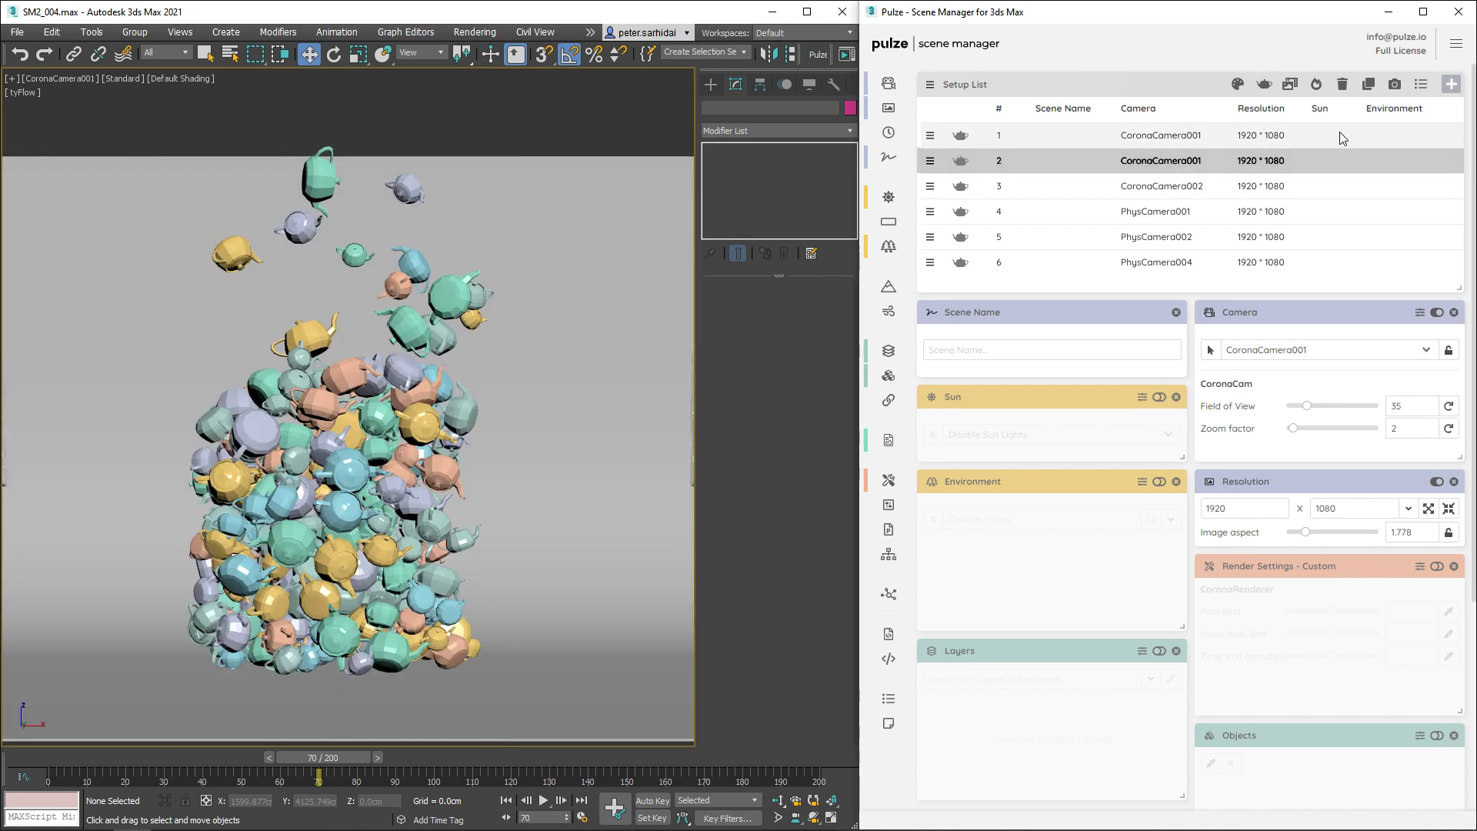
{"action": "left_click", "coordinate": [1340, 132]}
{"action": "left_click", "coordinate": [1325, 163]}
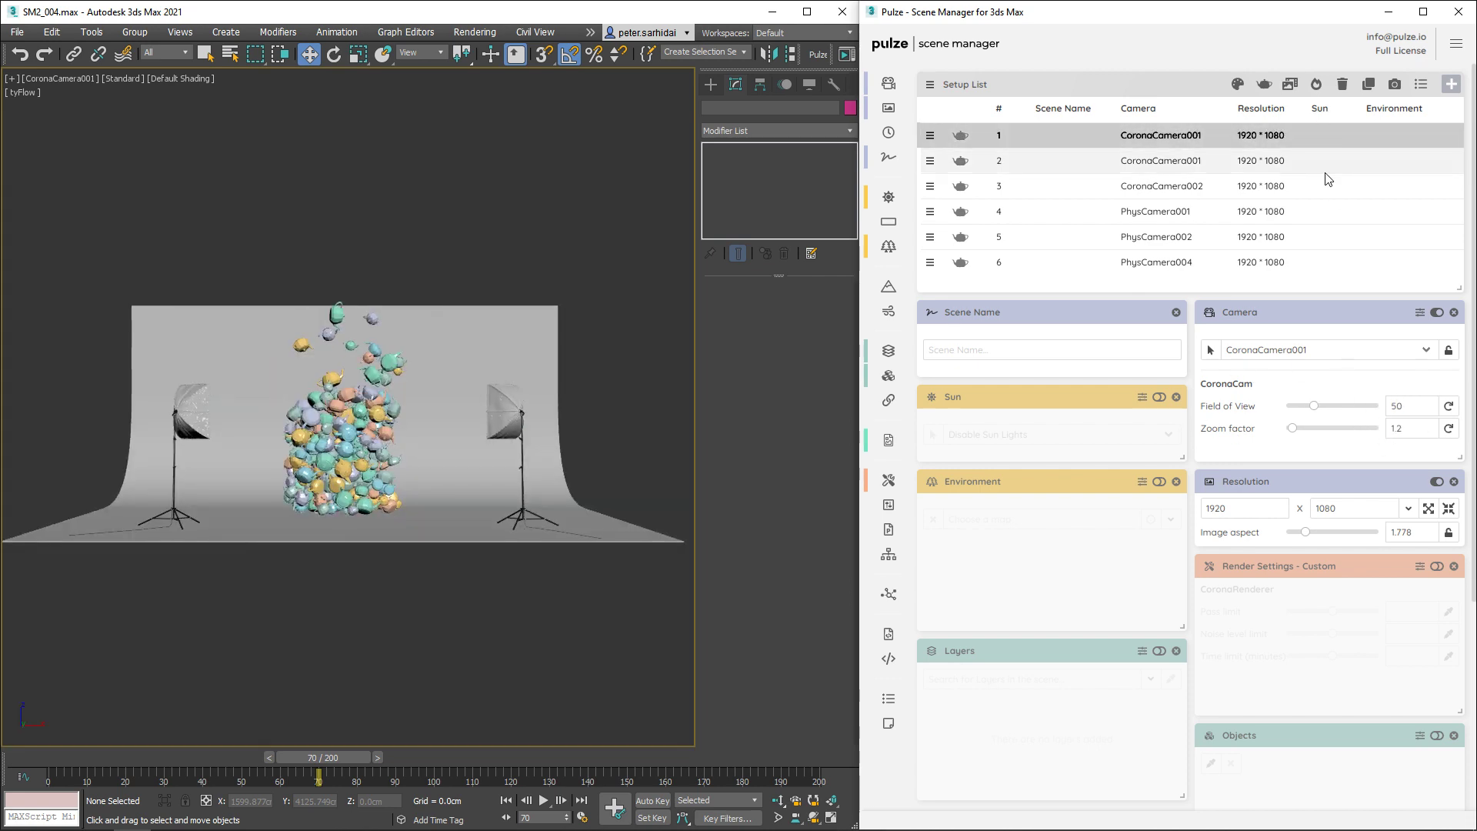
{"action": "left_click", "coordinate": [1321, 137]}
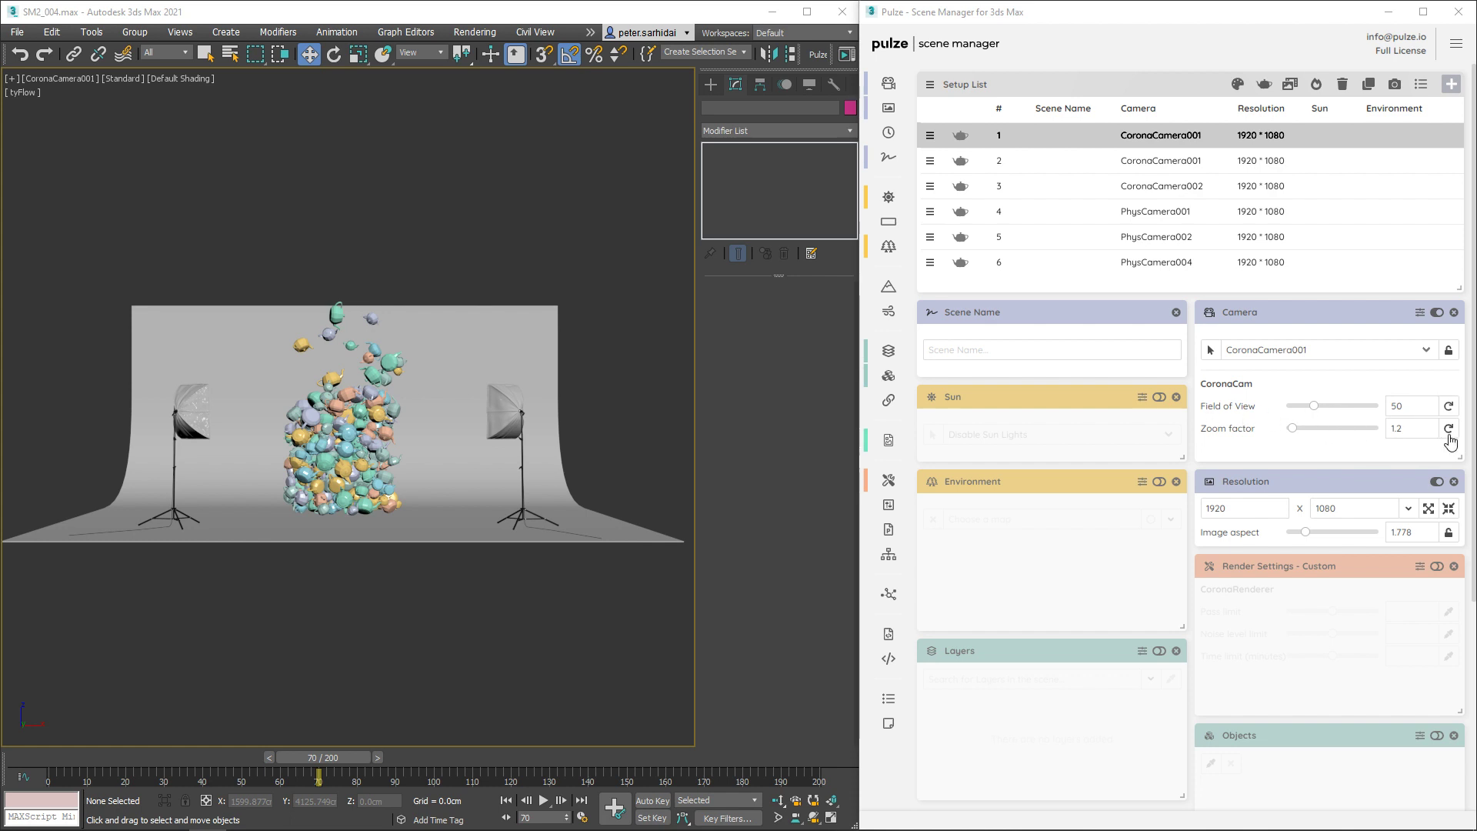
Remove the first setup's Zoom factor override and reset the Corona Camera property selection, clearing Field of View and Zoom factor
{"action": "left_click", "coordinate": [1449, 431]}
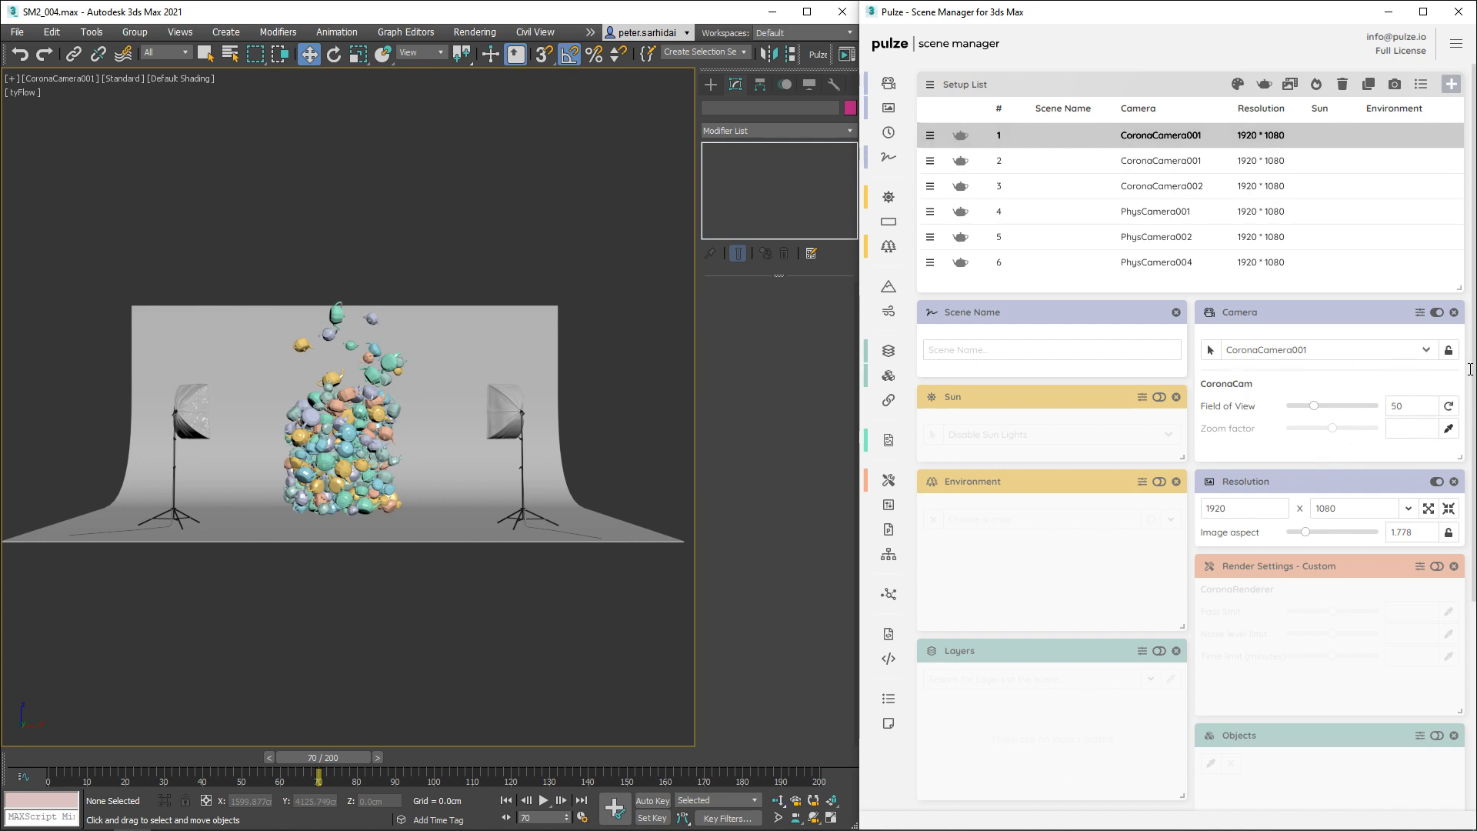
{"action": "left_click", "coordinate": [1420, 316]}
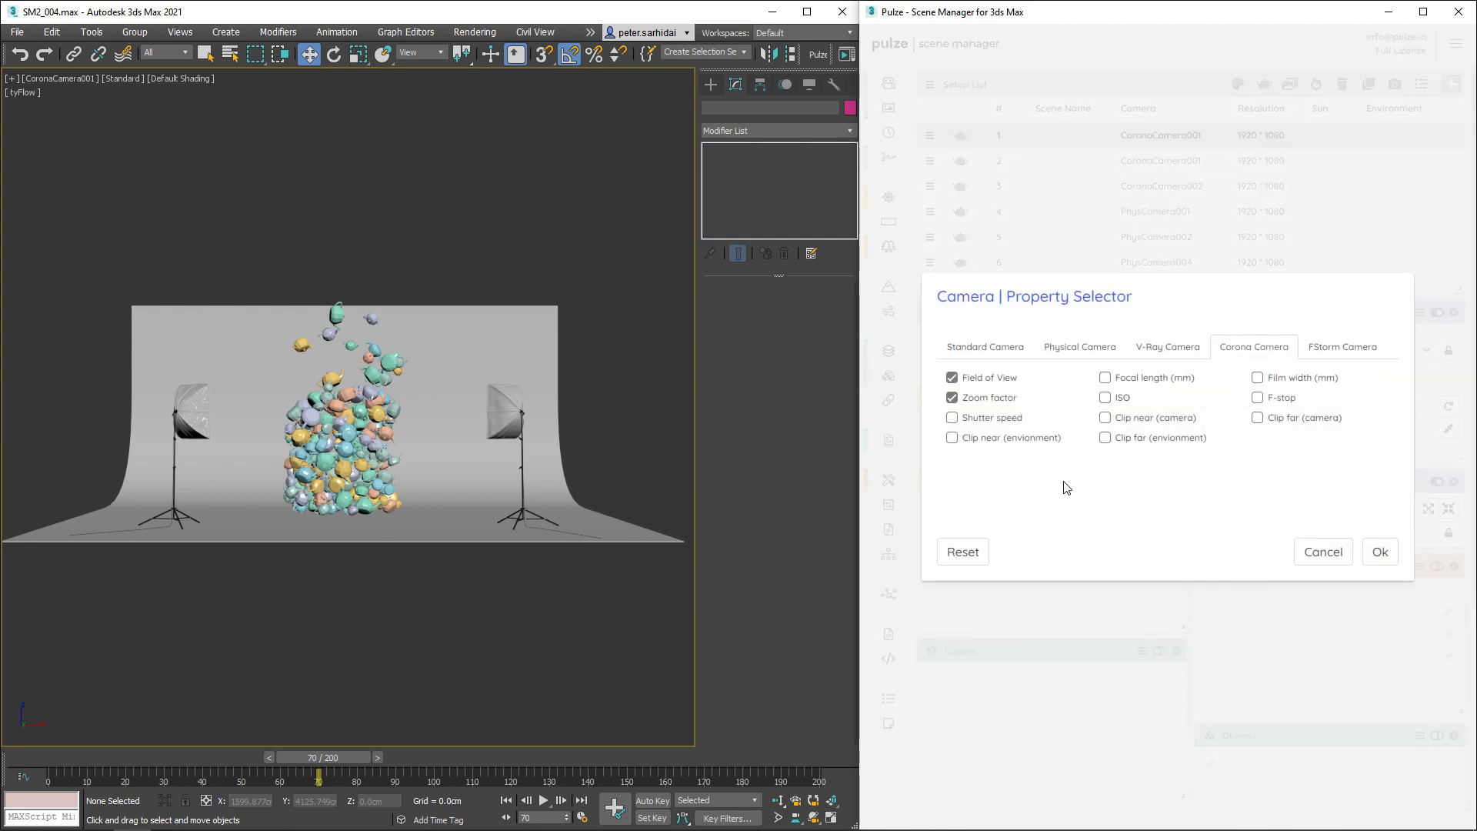
{"action": "left_click", "coordinate": [998, 381]}
{"action": "left_click", "coordinate": [1003, 401]}
{"action": "left_click", "coordinate": [974, 561]}
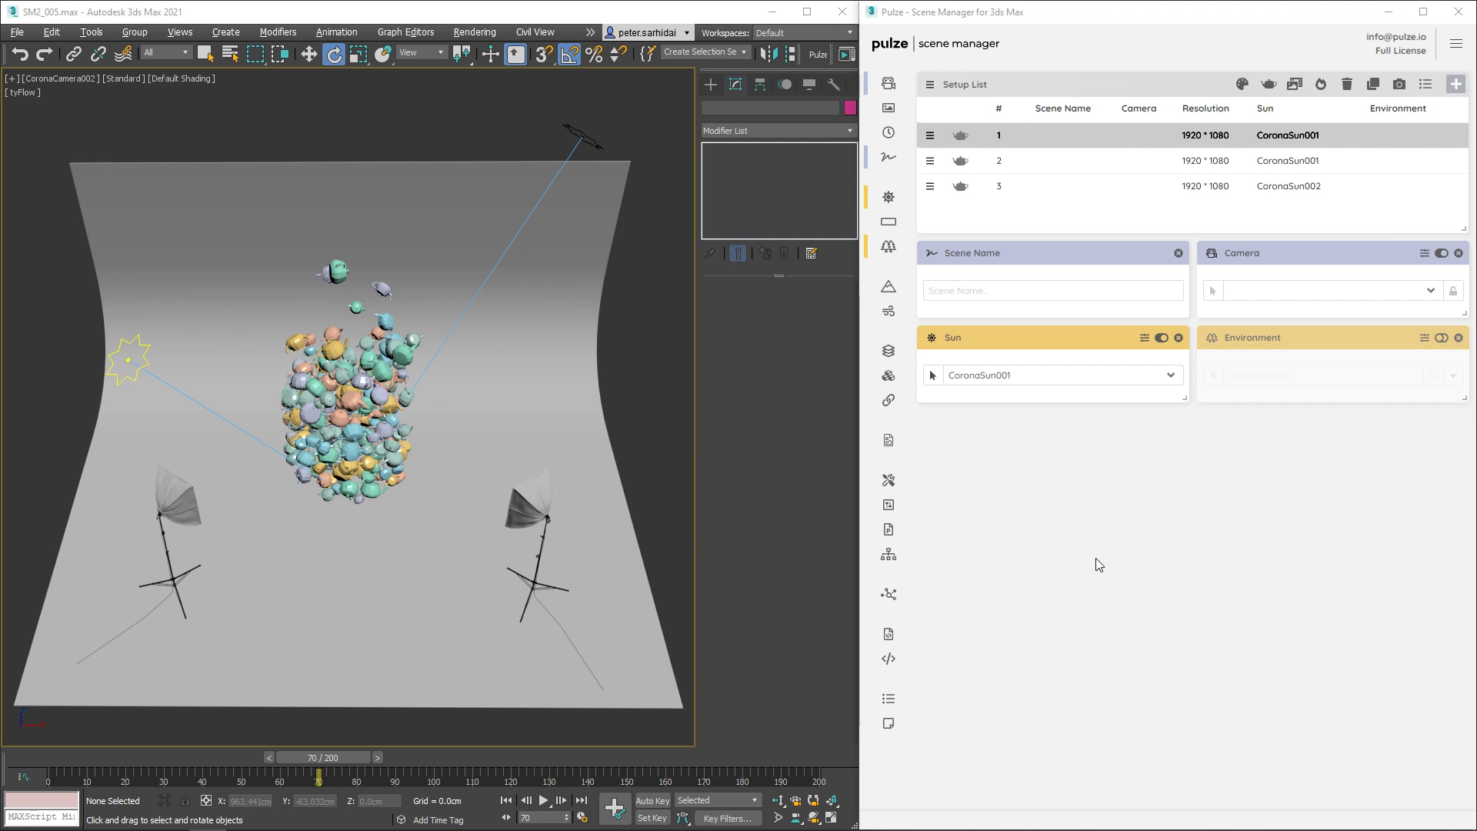
Add Intensity and Size to the displayed Corona Sun properties
{"action": "left_click", "coordinate": [1144, 339]}
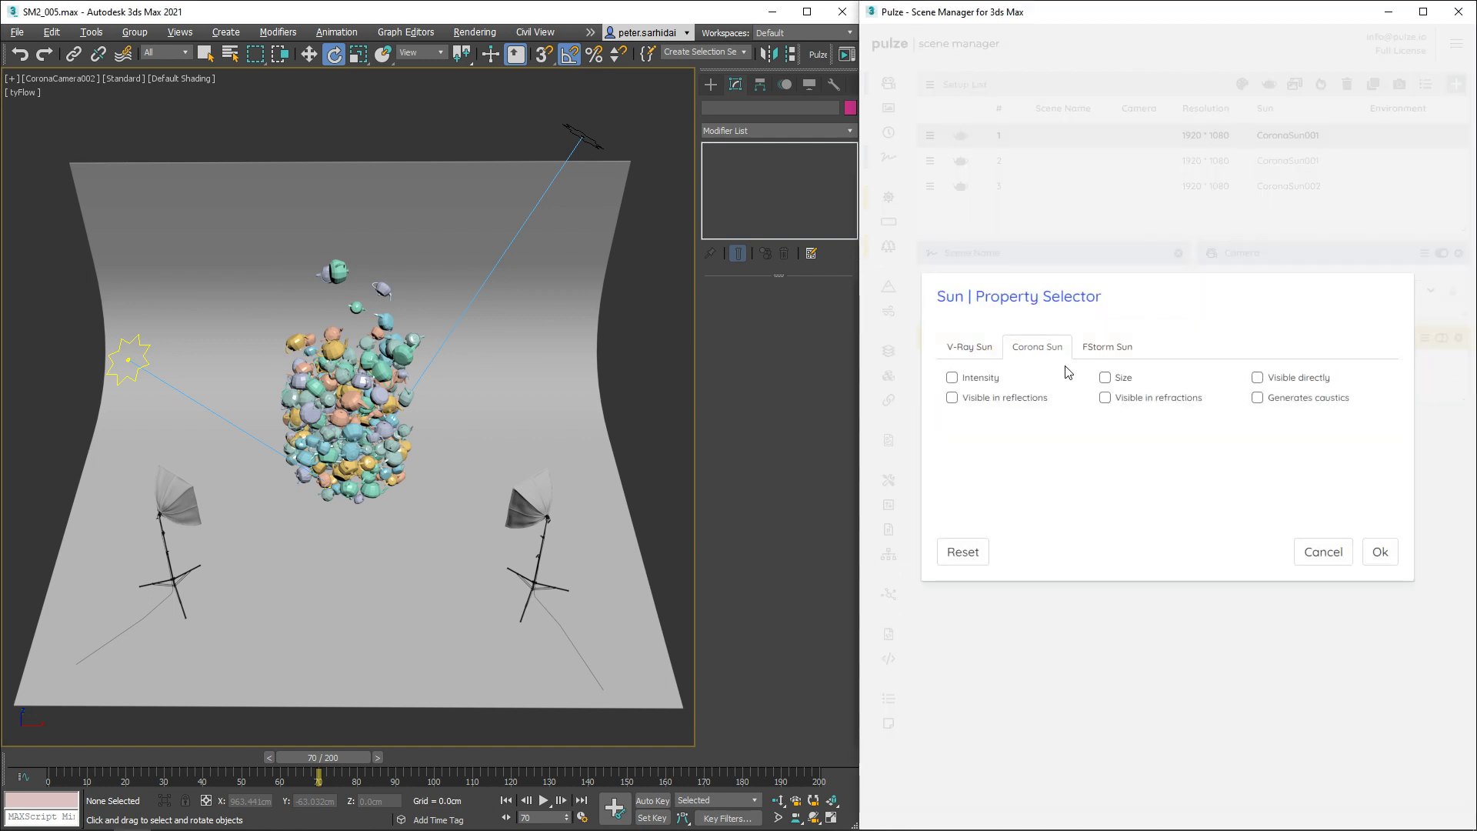
{"action": "left_click", "coordinate": [970, 347]}
{"action": "left_click", "coordinate": [1035, 347]}
{"action": "left_click", "coordinate": [981, 378]}
{"action": "left_click", "coordinate": [1104, 377]}
{"action": "left_click", "coordinate": [1380, 552]}
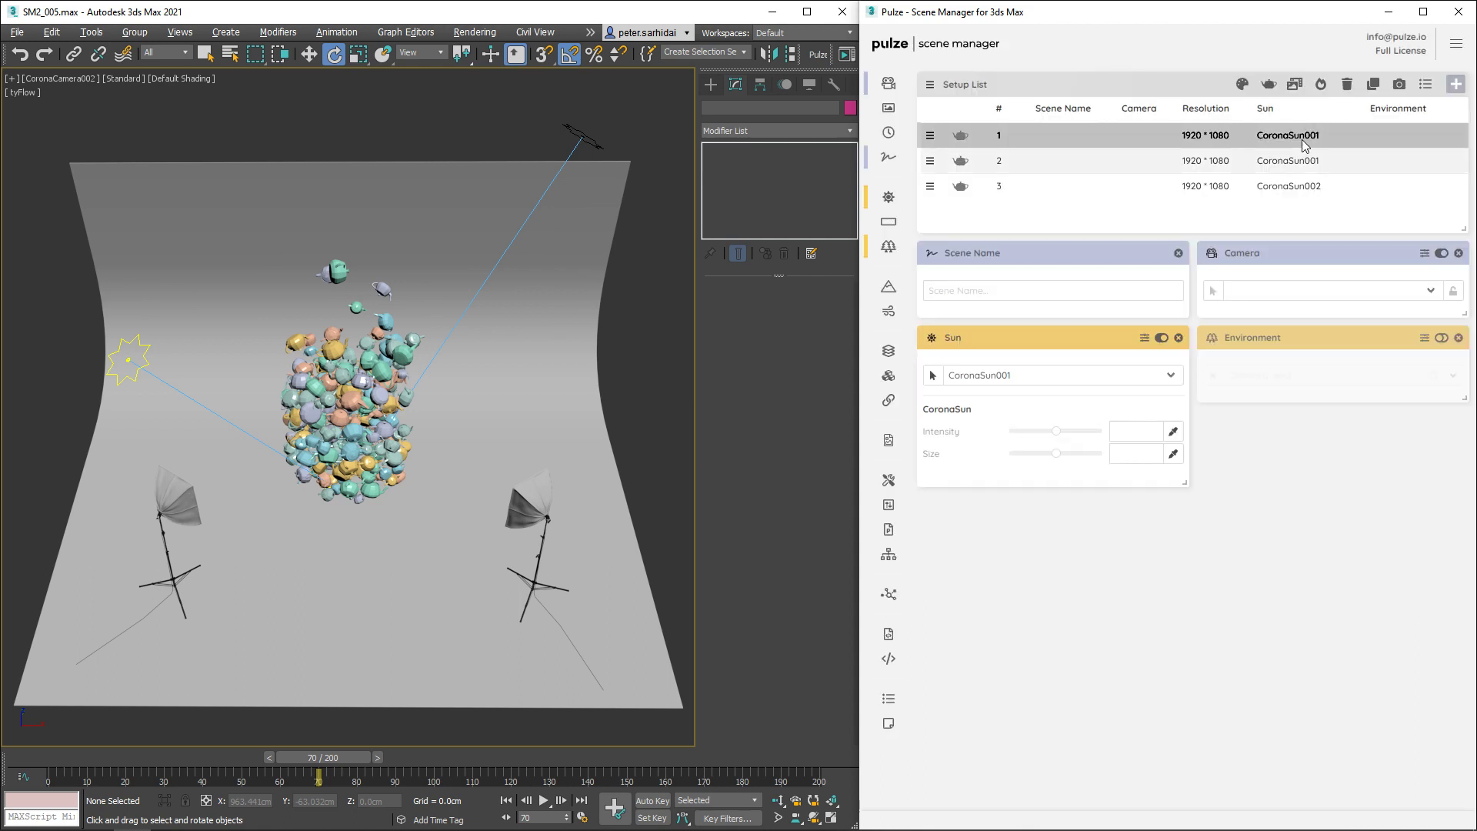
Set CoronaSun001's Size to 10 in the second setup and compare it with the first setup
{"action": "left_click", "coordinate": [1269, 142]}
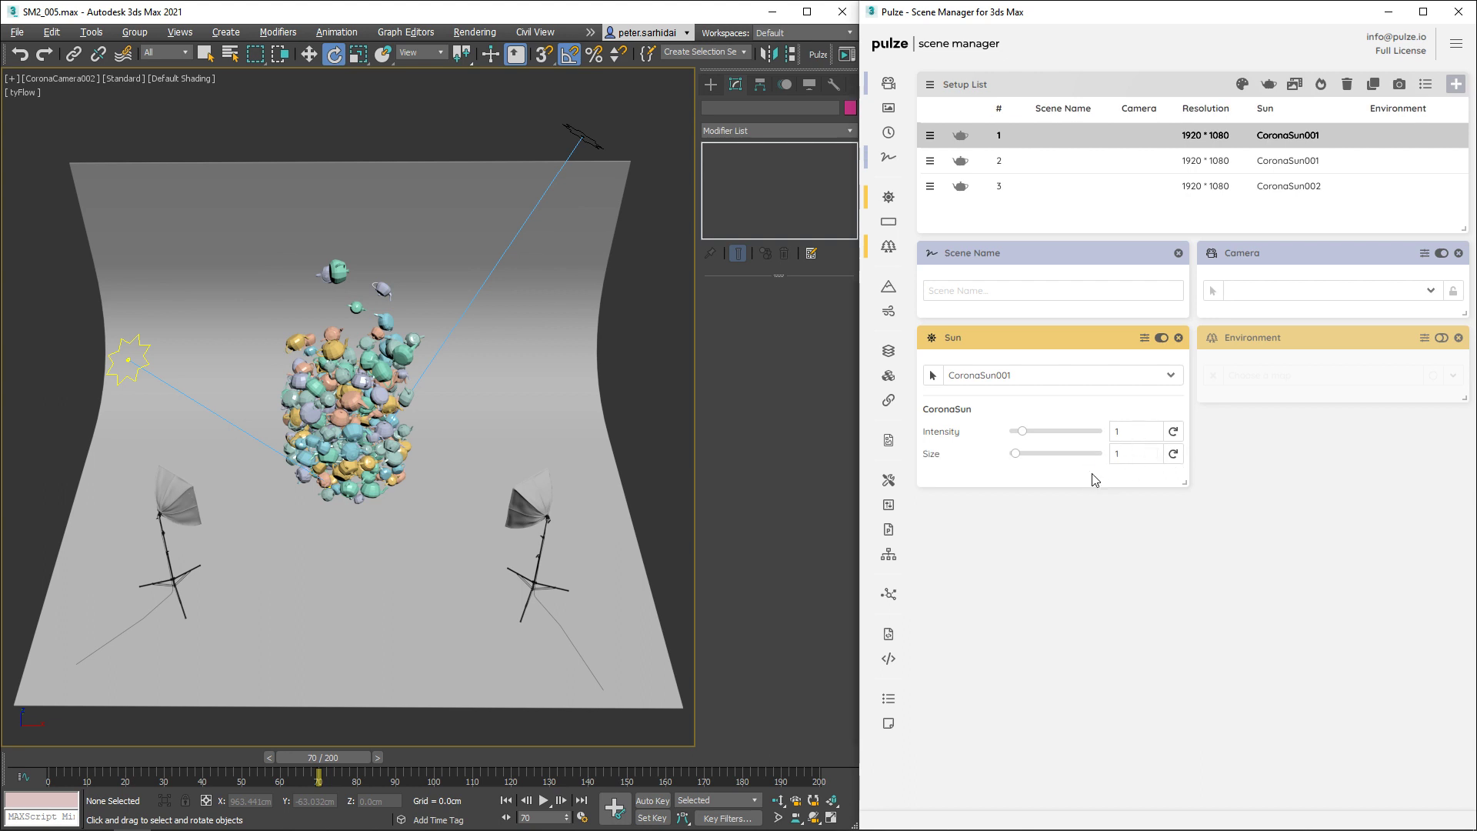
{"action": "left_click", "coordinate": [1347, 160]}
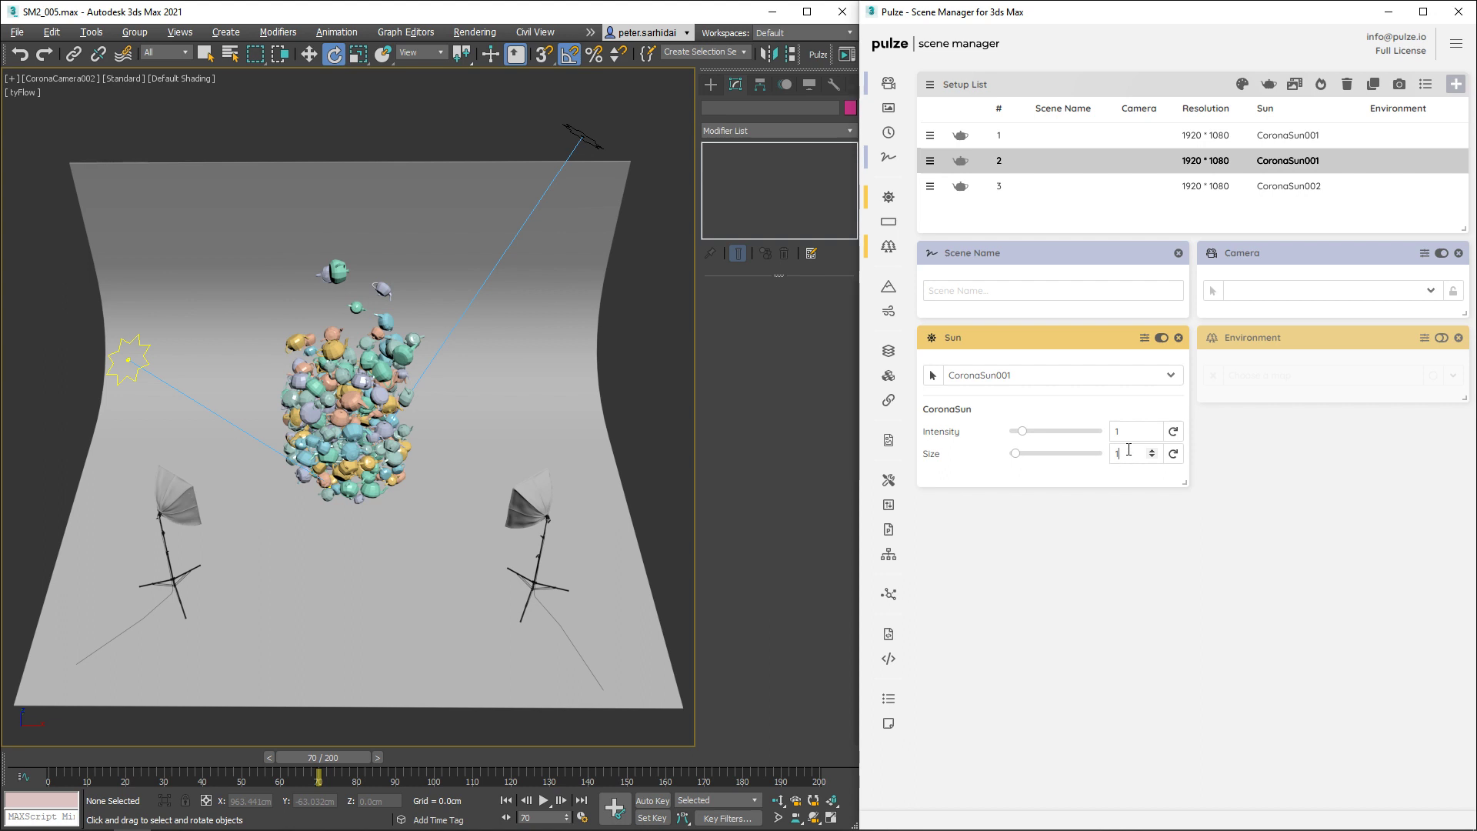
{"action": "left_click", "coordinate": [1351, 135]}
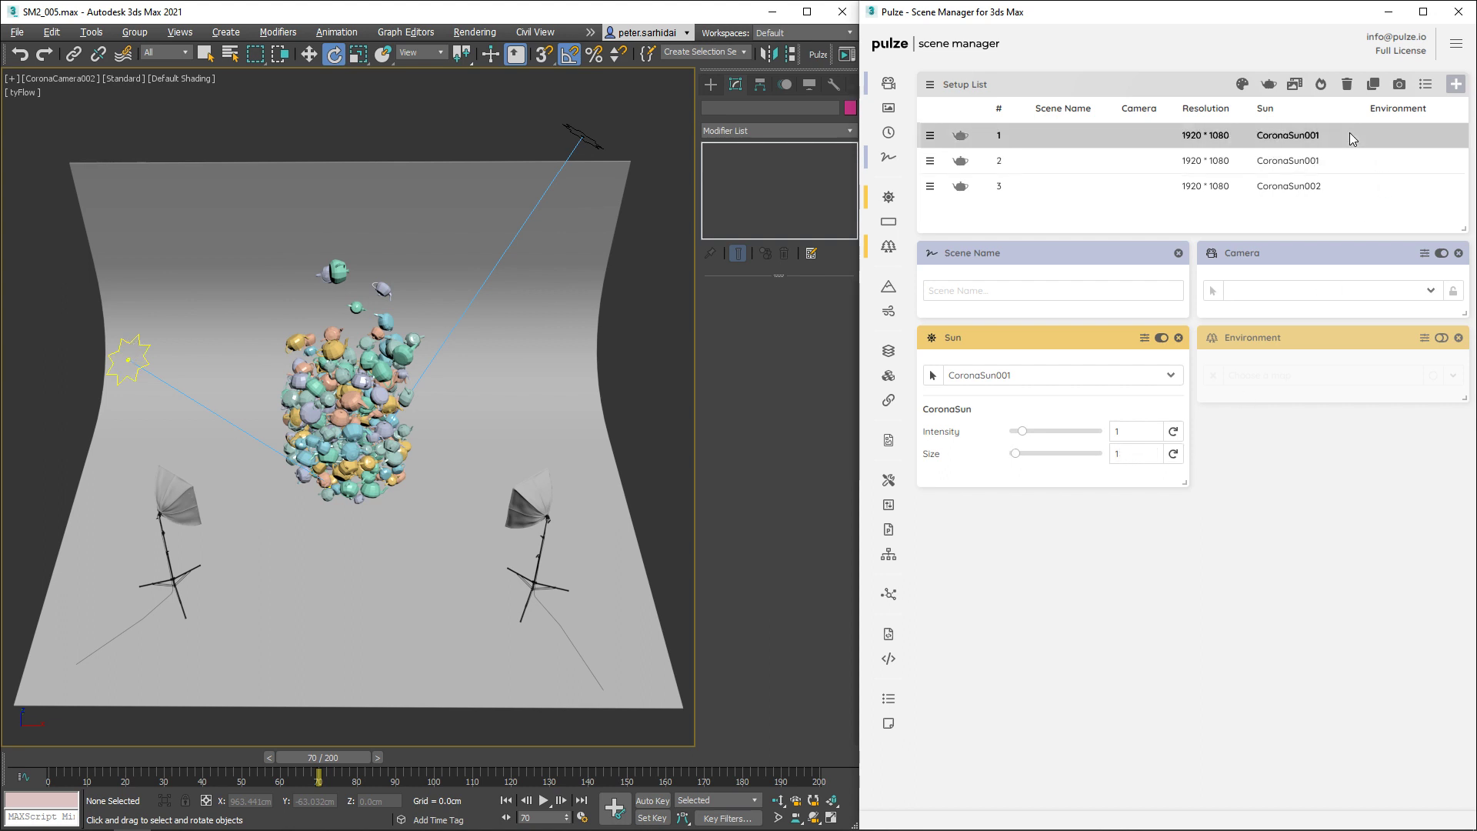
{"action": "left_click", "coordinate": [1352, 160]}
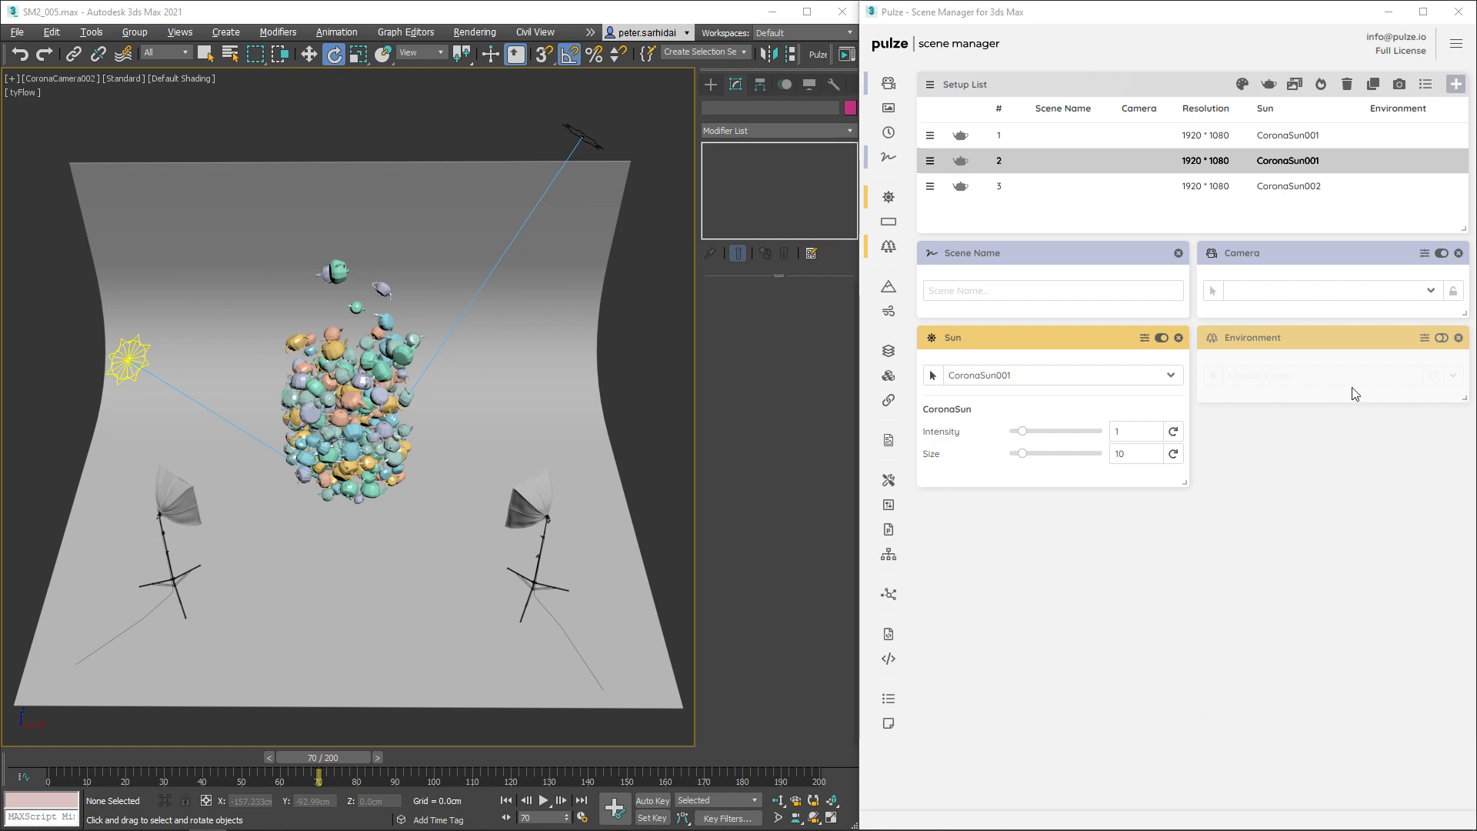
{"action": "left_click", "coordinate": [1443, 338]}
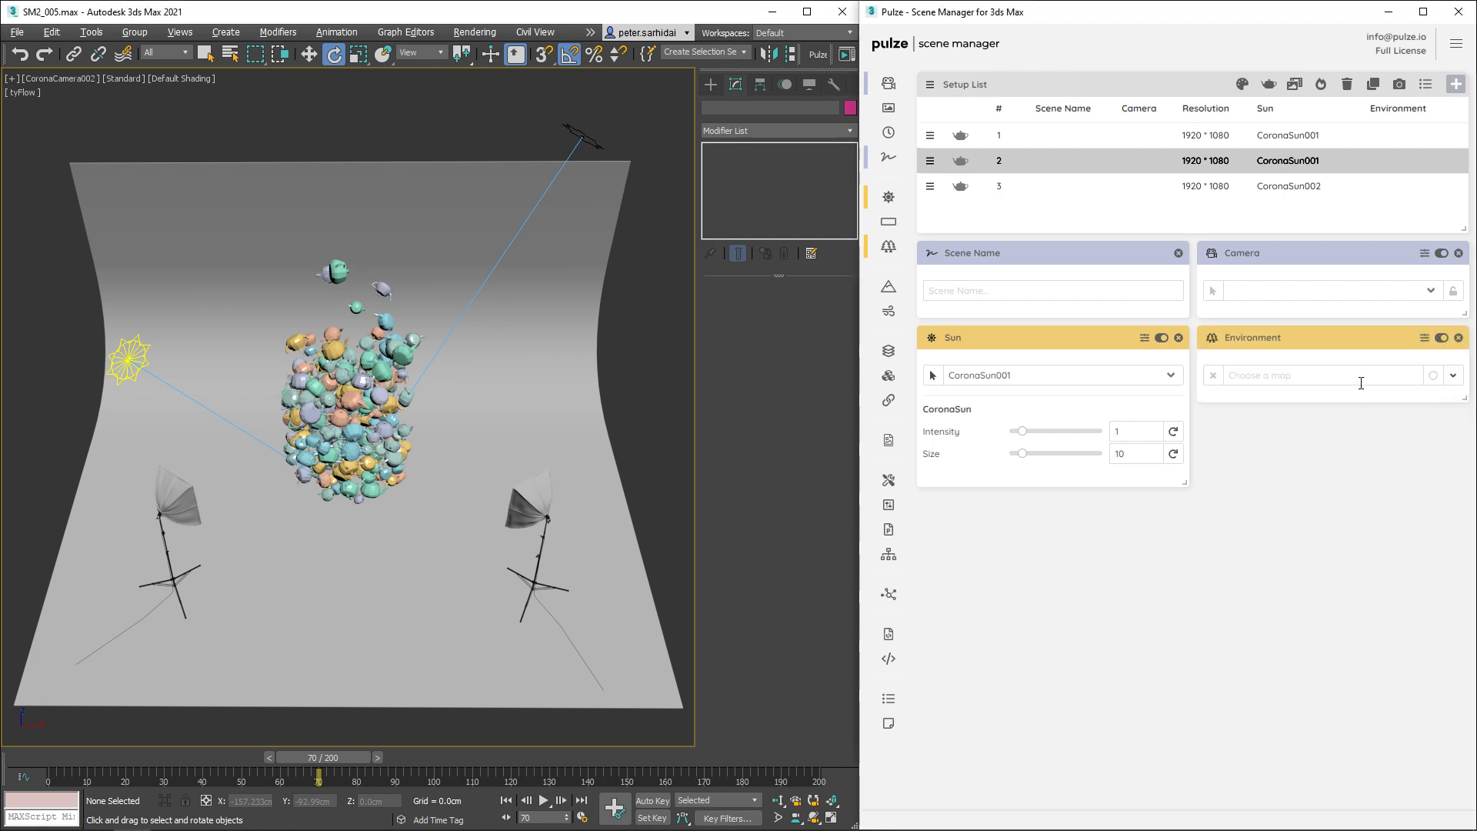
{"action": "left_click", "coordinate": [1454, 376]}
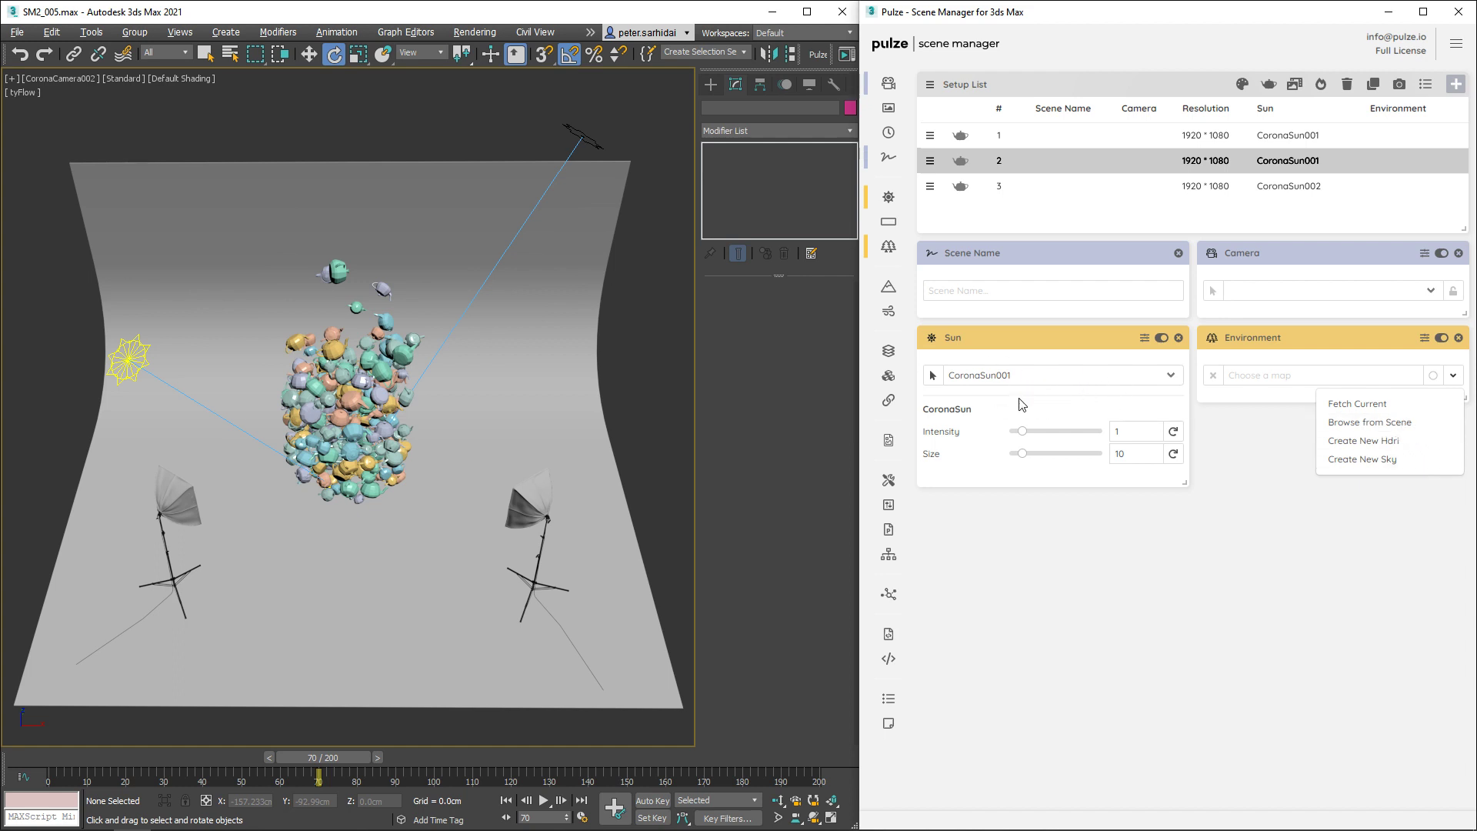
{"action": "left_click", "coordinate": [1378, 423]}
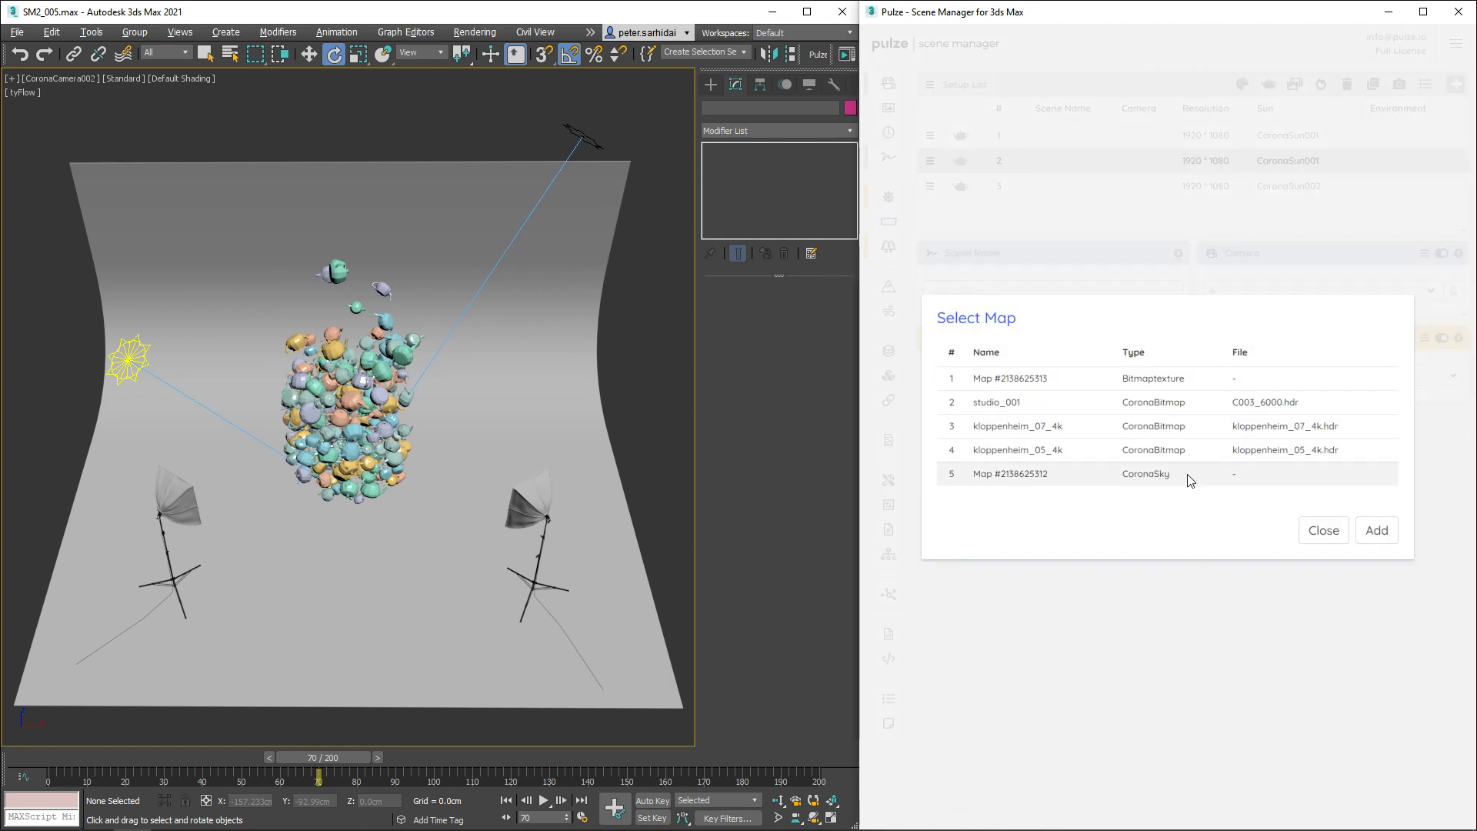
{"action": "left_click", "coordinate": [1191, 480]}
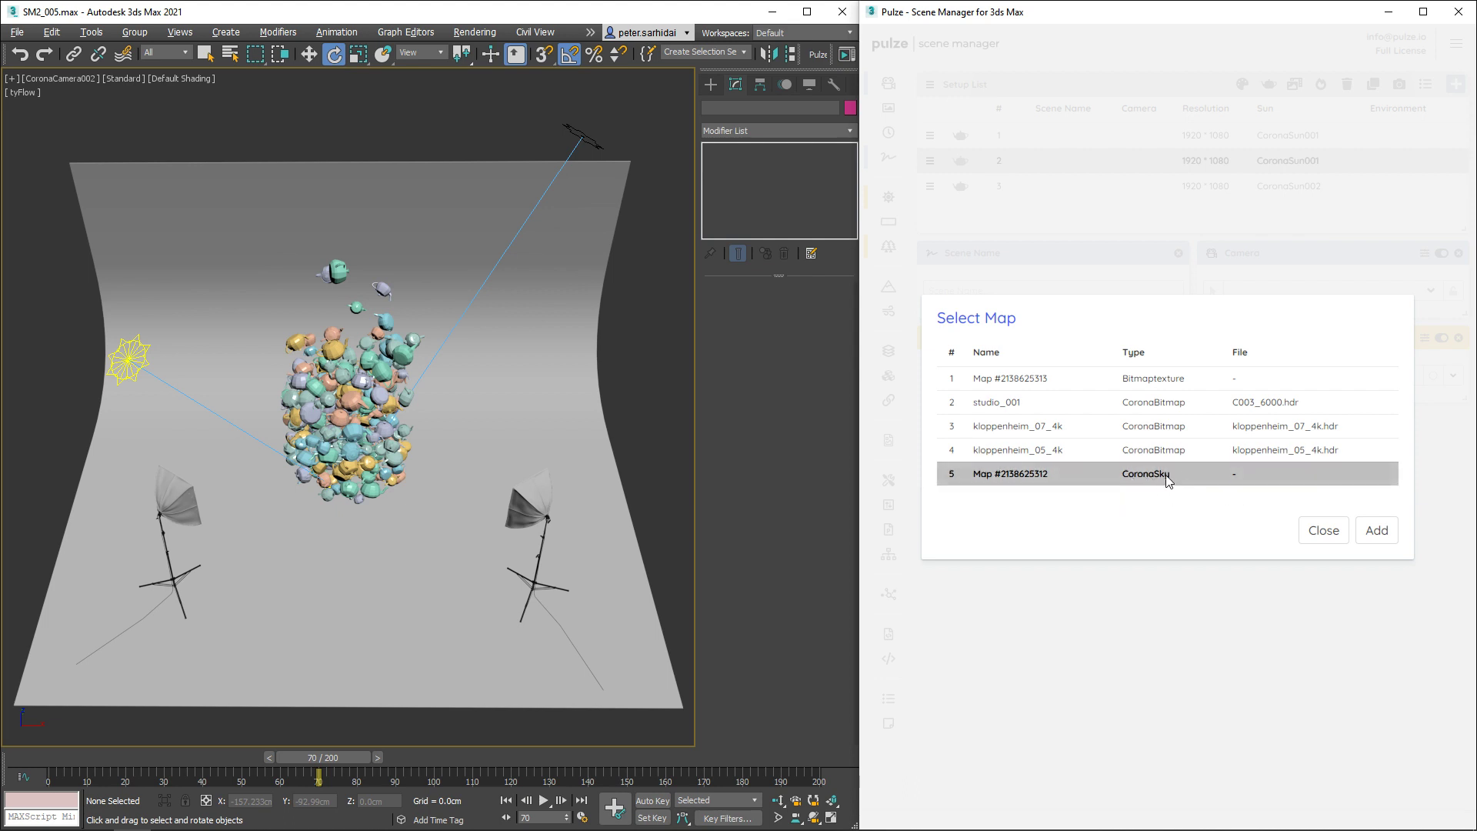
{"action": "left_click", "coordinate": [1376, 530]}
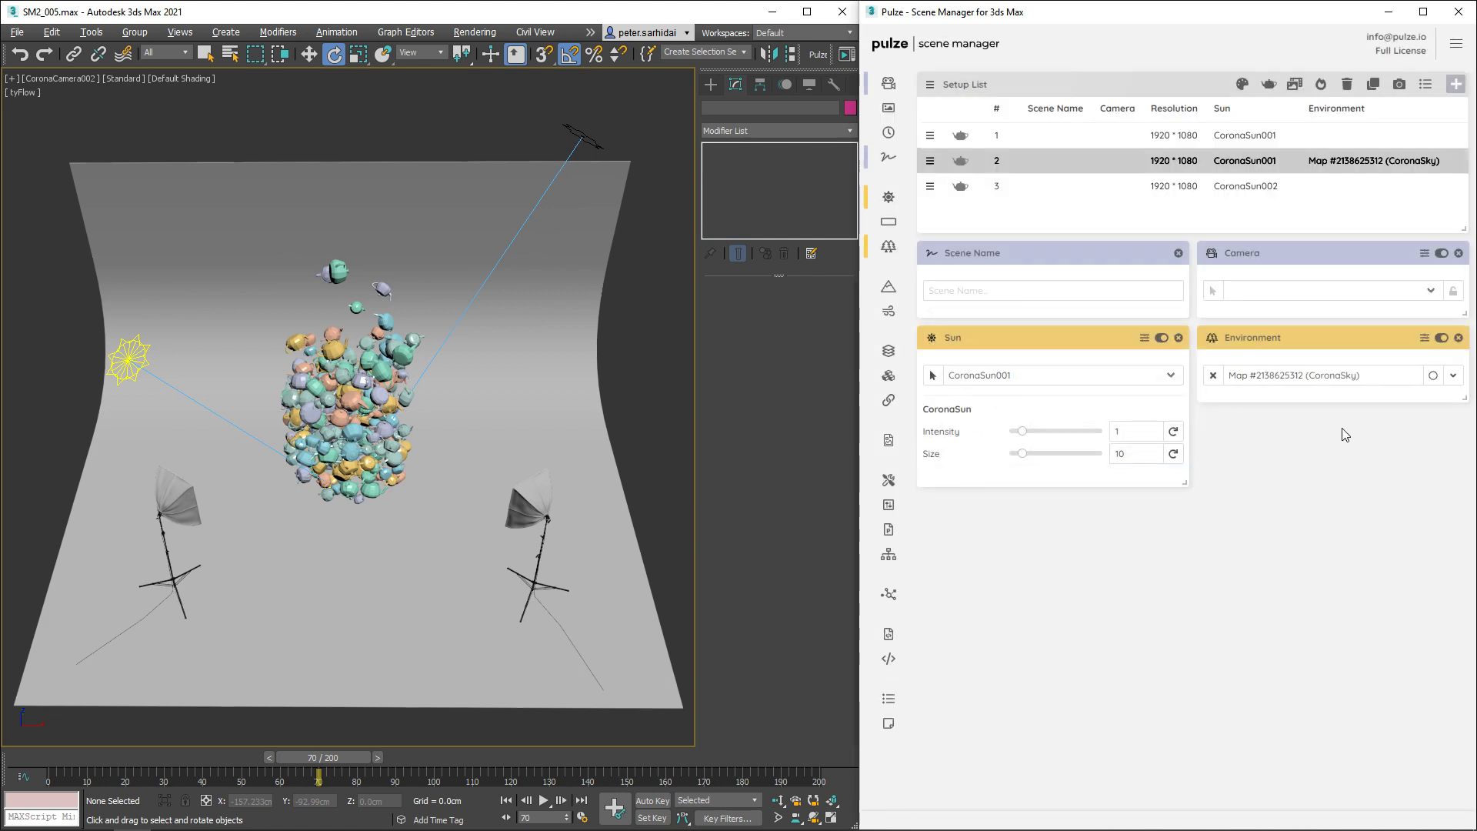
Switch to 3ds Max and check the environment map in the Environment and Effects settings
{"action": "left_click", "coordinate": [668, 391]}
{"action": "key", "text": "8"}
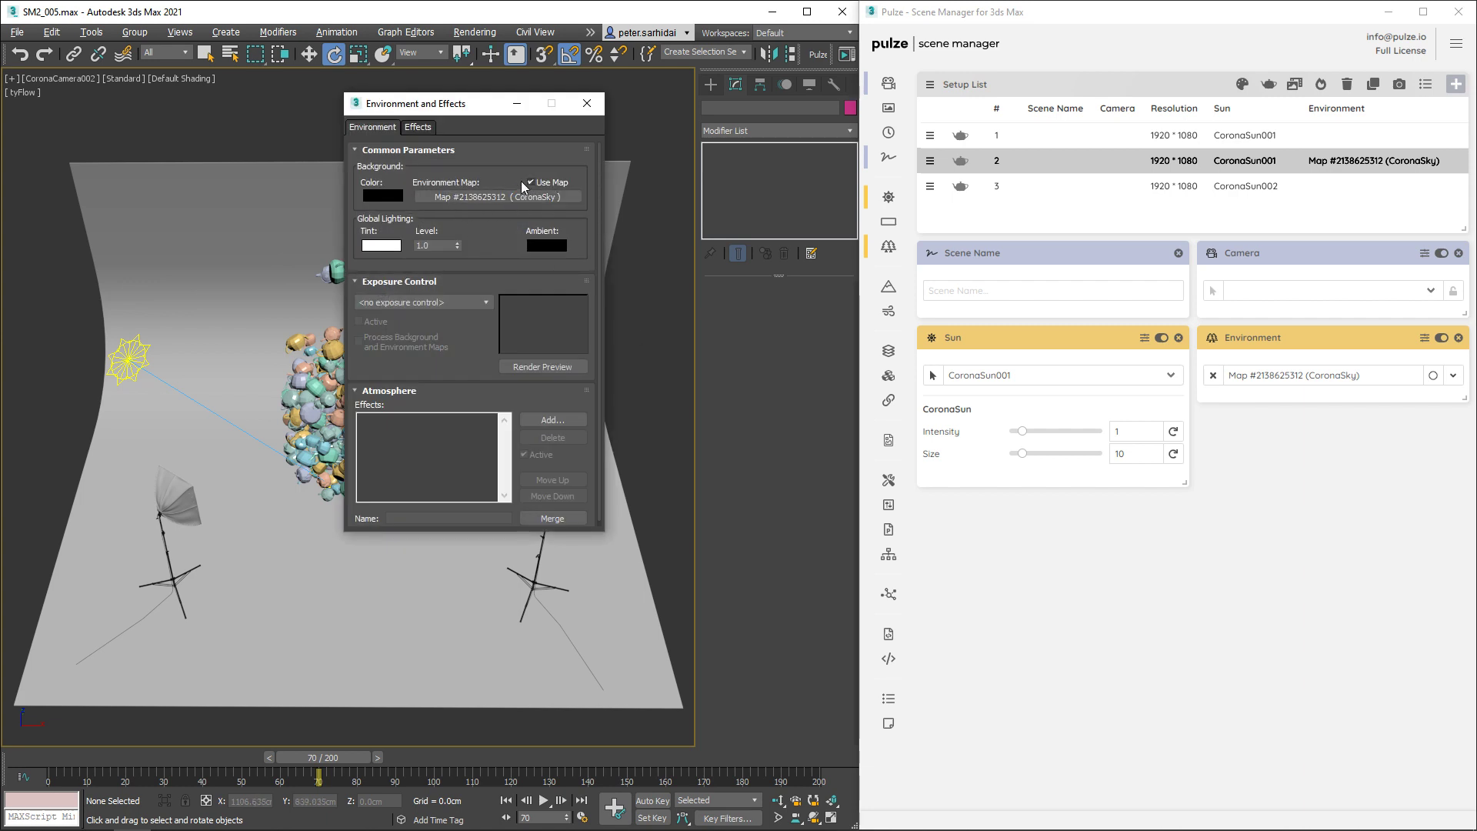
{"action": "left_click", "coordinate": [587, 108]}
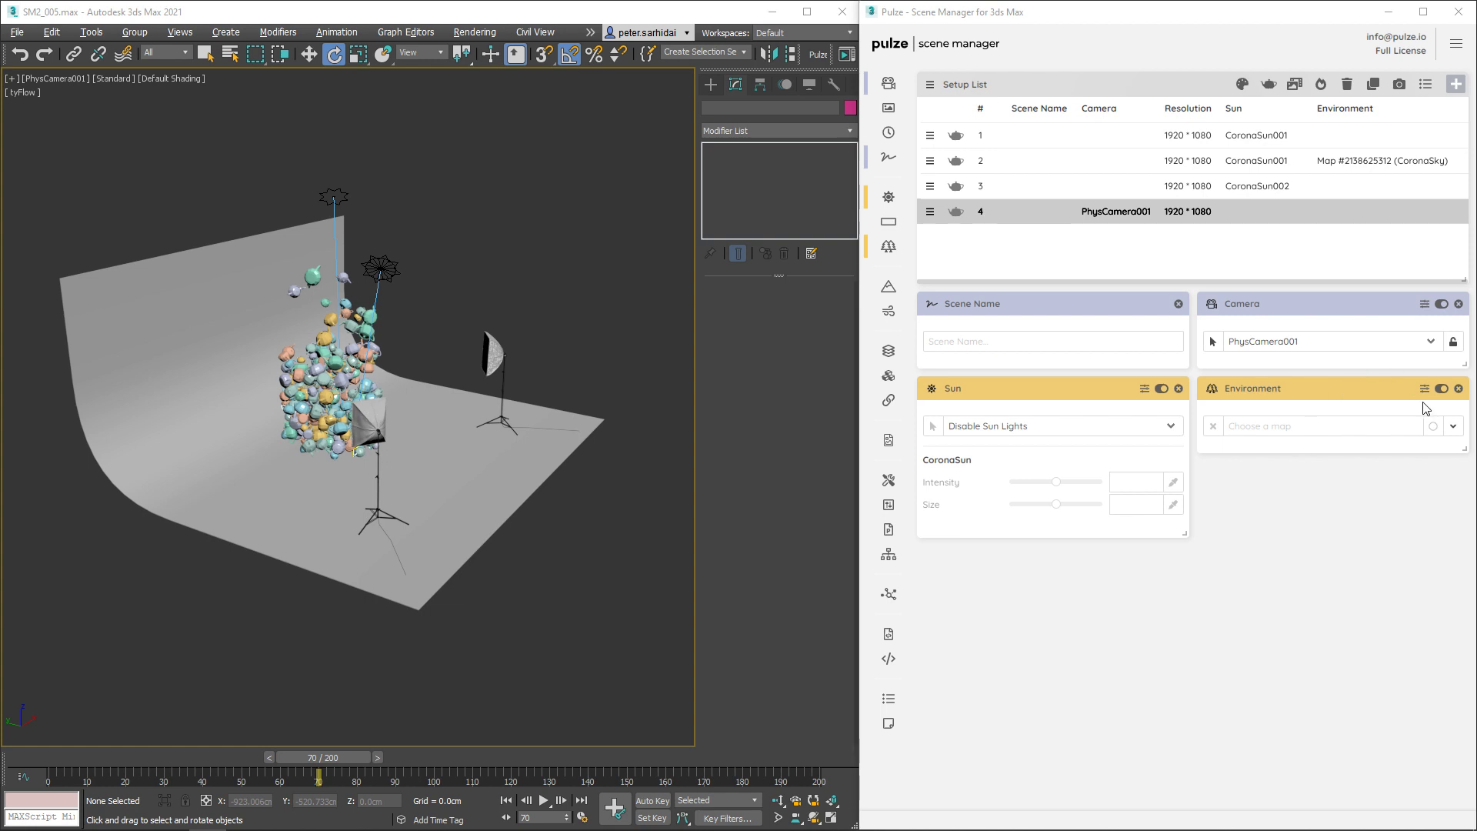
Assign the scene's kloppenheim_05_4k CoronaBitmap as the environment of the fourth setup, PhysCamera001
{"action": "left_click", "coordinate": [1453, 427]}
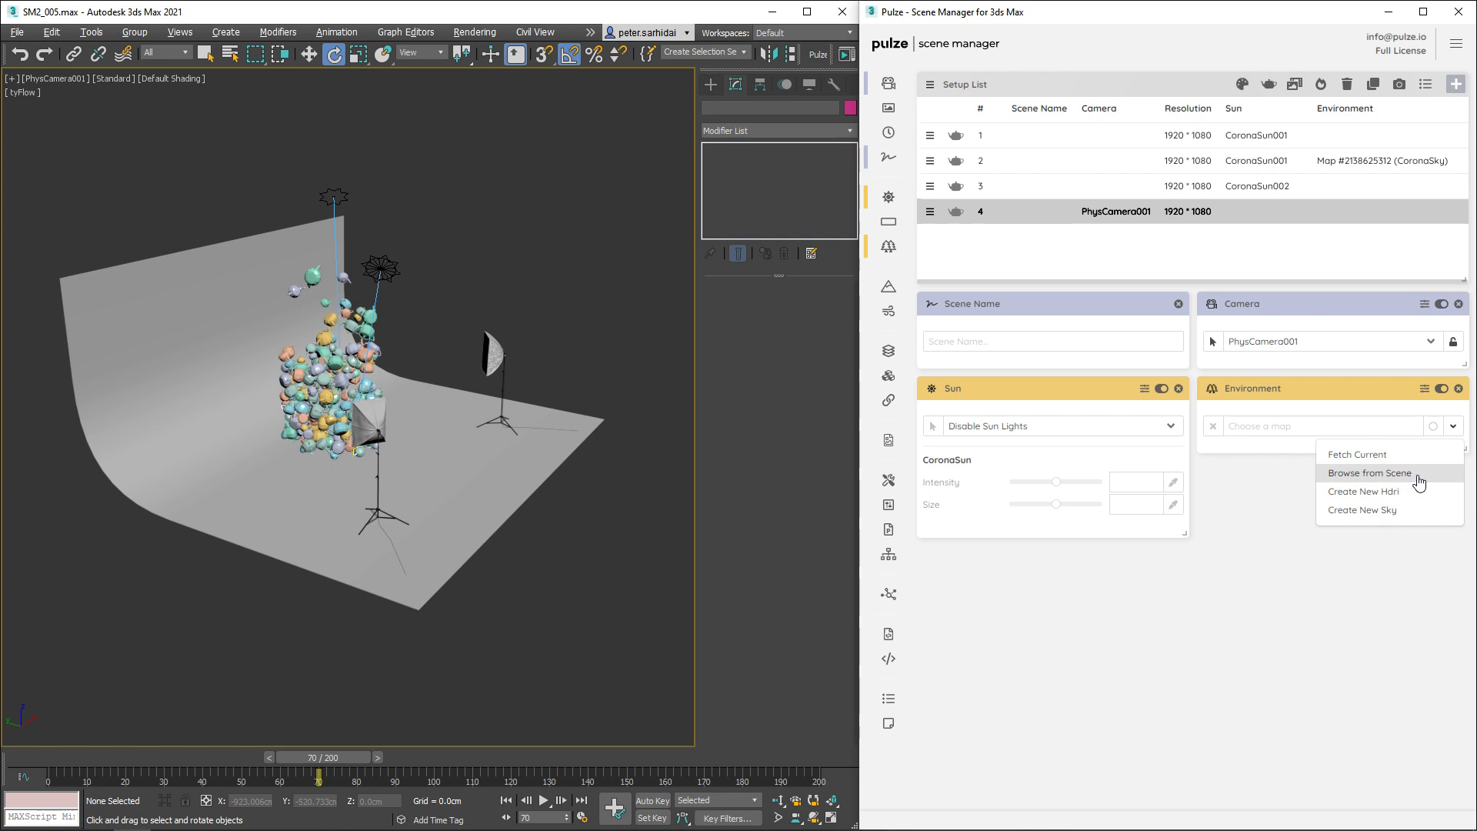
{"action": "left_click", "coordinate": [1420, 480]}
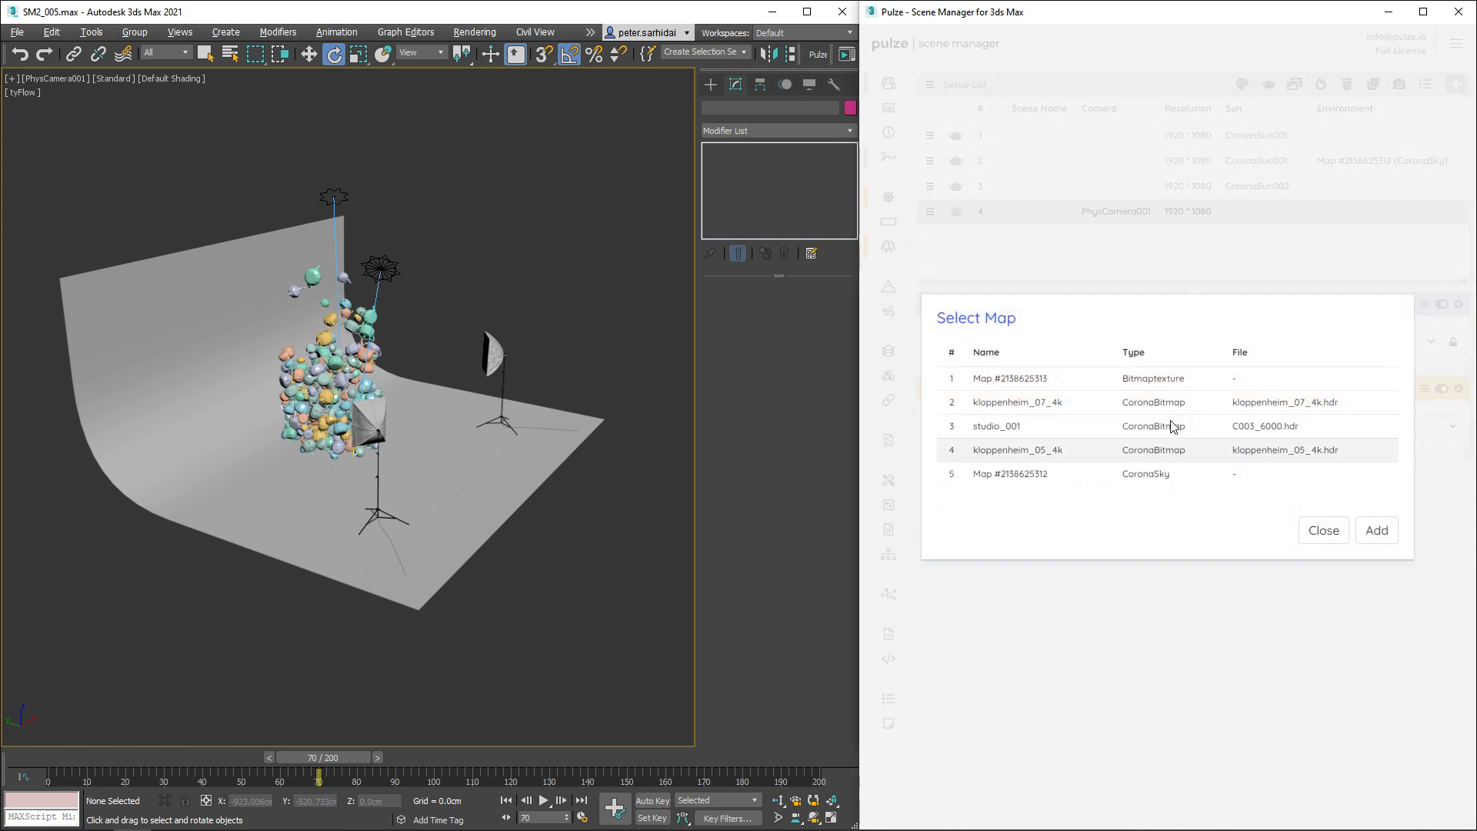
{"action": "double_click", "coordinate": [1078, 428]}
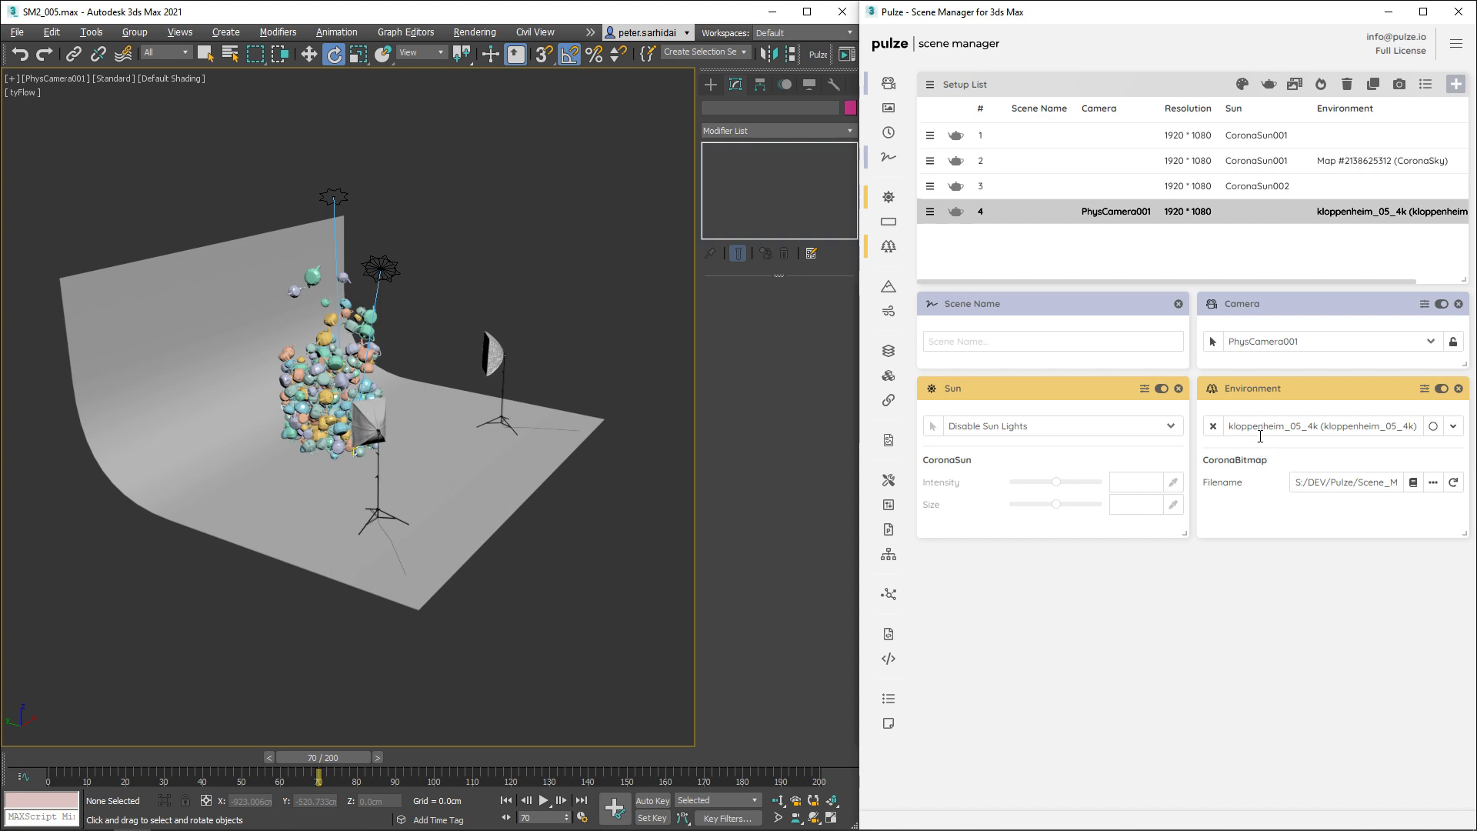
{"action": "left_click_drag", "start_coordinate": [1350, 481], "coordinate": [1358, 526]}
{"action": "left_click", "coordinate": [1415, 489]}
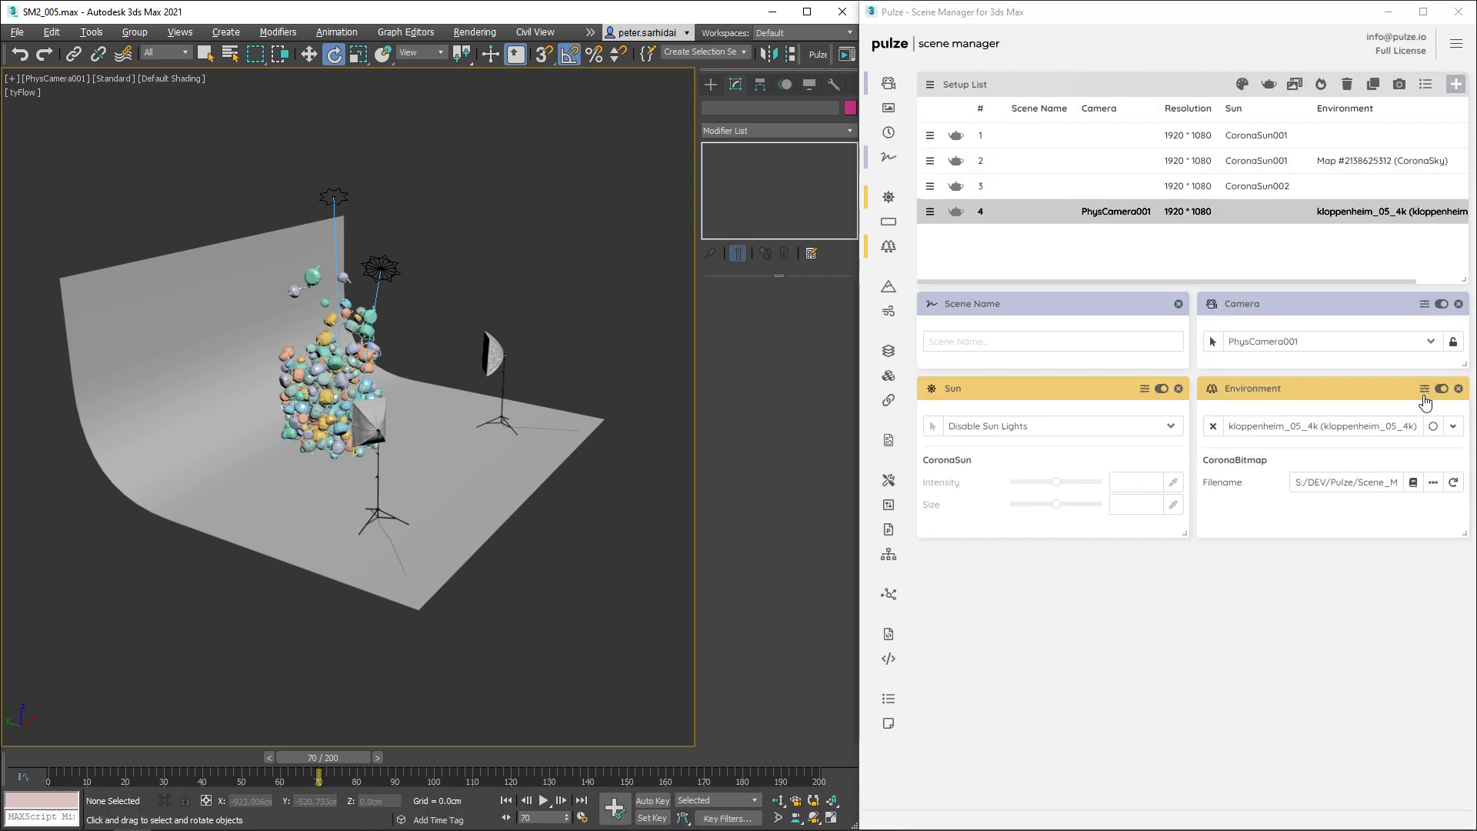
Add Horizontal rotation and Output amount to the displayed Corona Bitmap environment properties
{"action": "left_click", "coordinate": [1424, 391]}
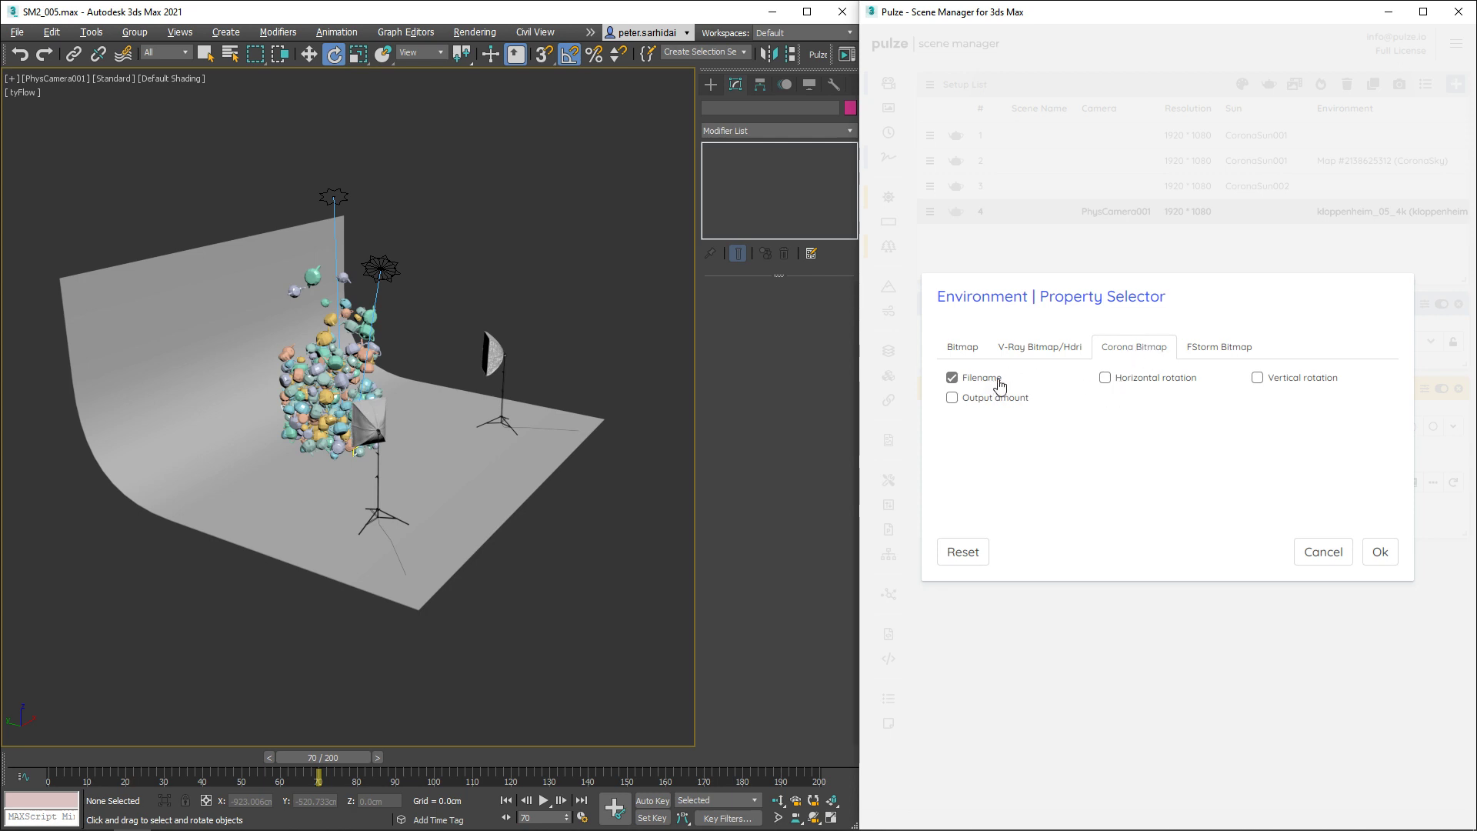
{"action": "left_click", "coordinate": [1152, 380]}
{"action": "left_click", "coordinate": [1005, 408]}
{"action": "left_click", "coordinate": [1389, 558]}
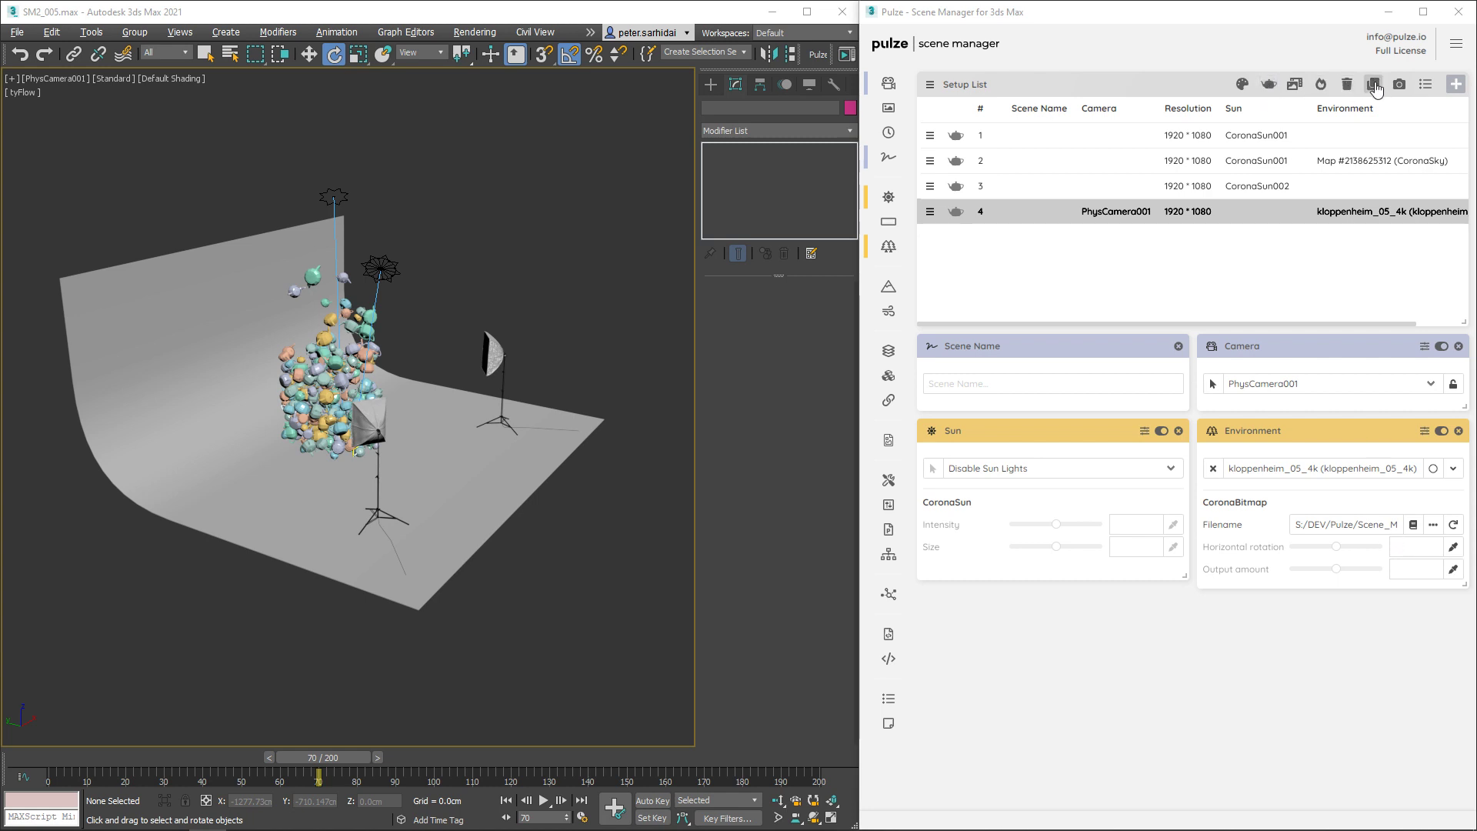
Duplicate the fourth setup, PhysCamera001 with the kloppenheim_05_4k environment, twice
{"action": "left_click", "coordinate": [1372, 84]}
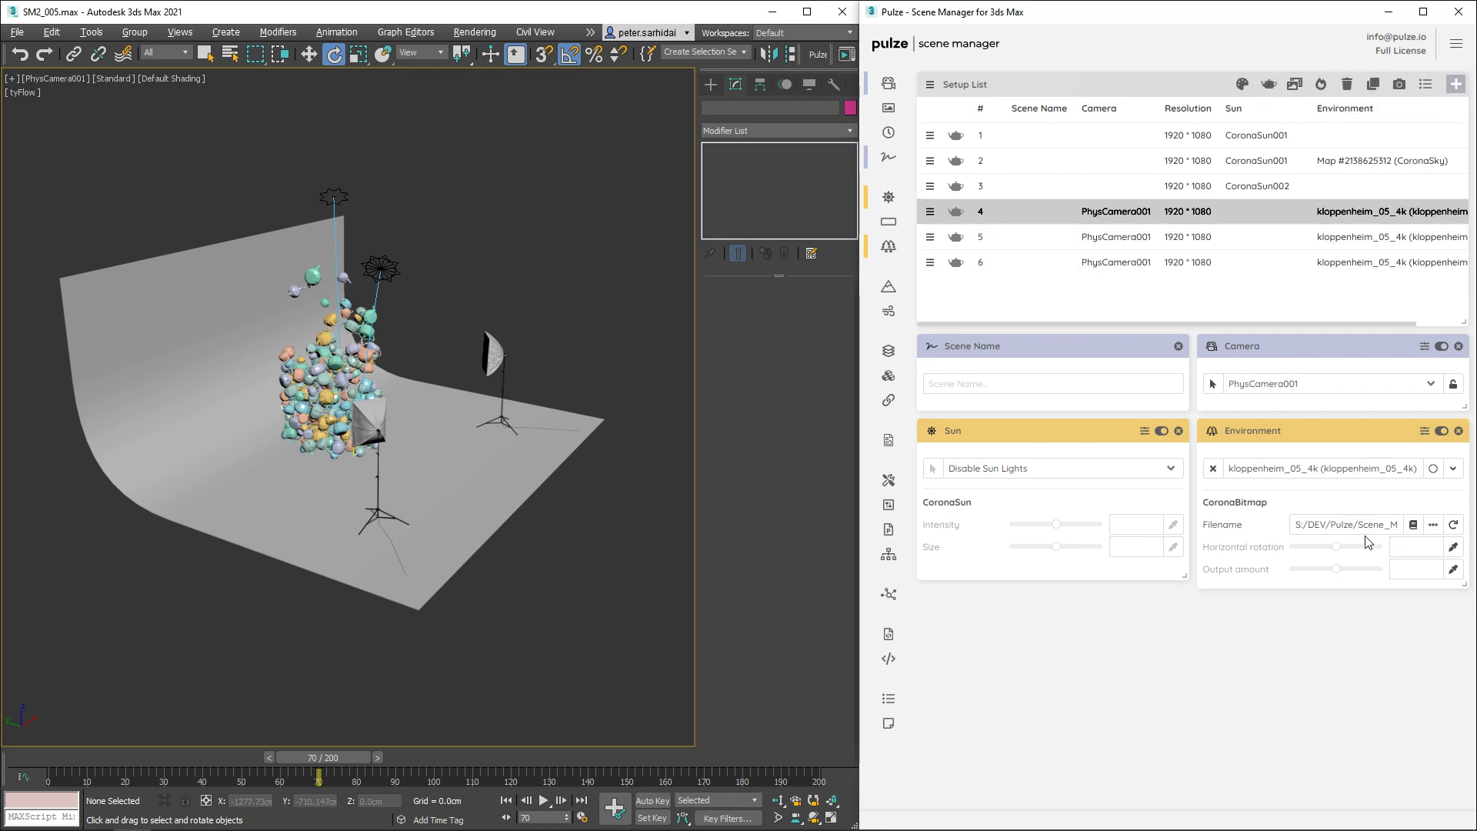
Set the environment's Horizontal rotation to 25 for setup 5 and 95 for setup 6
{"action": "left_click", "coordinate": [1271, 243]}
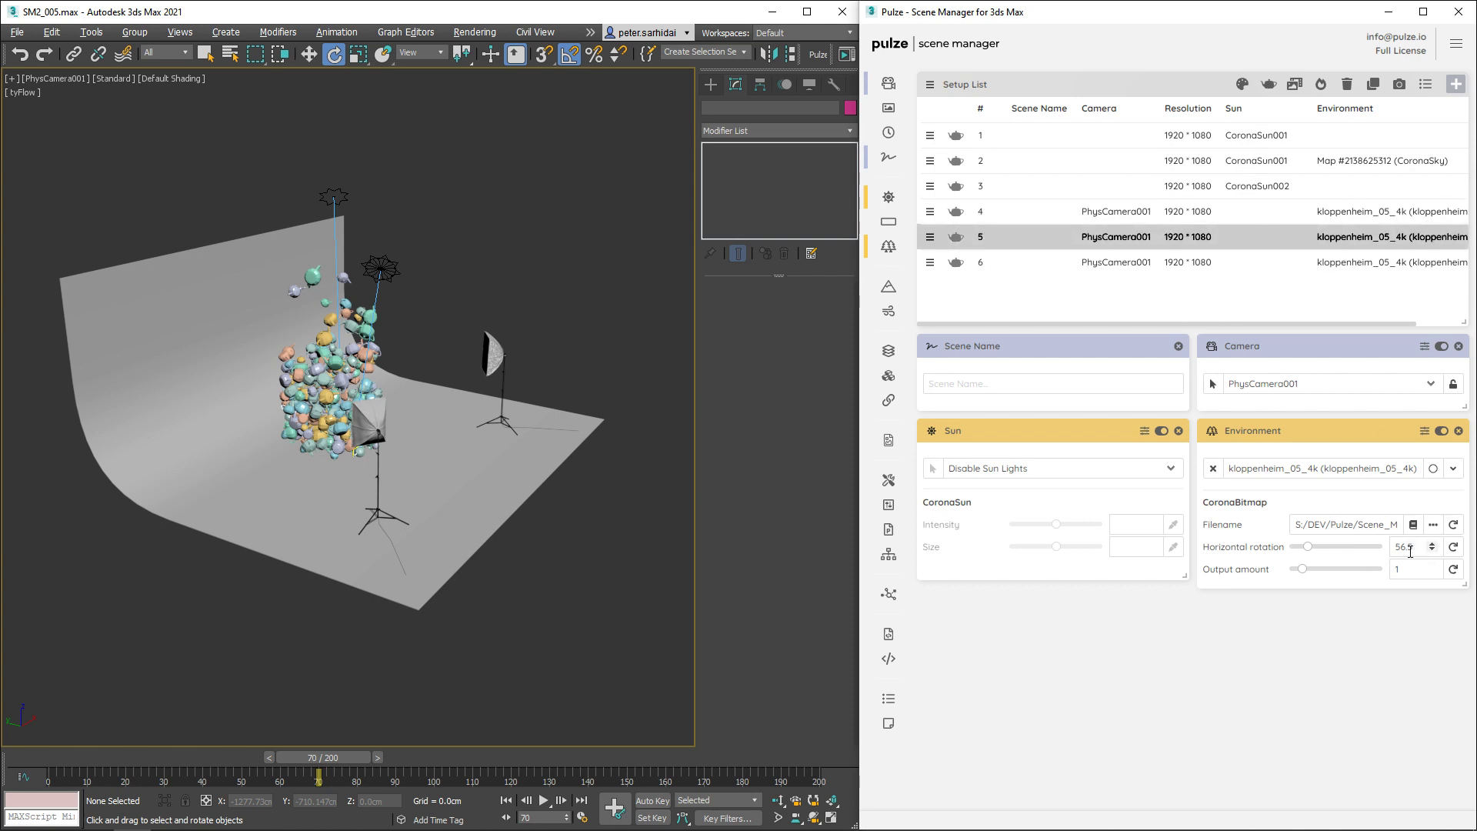
{"action": "type", "text": "25"}
{"action": "left_click", "coordinate": [1000, 266]}
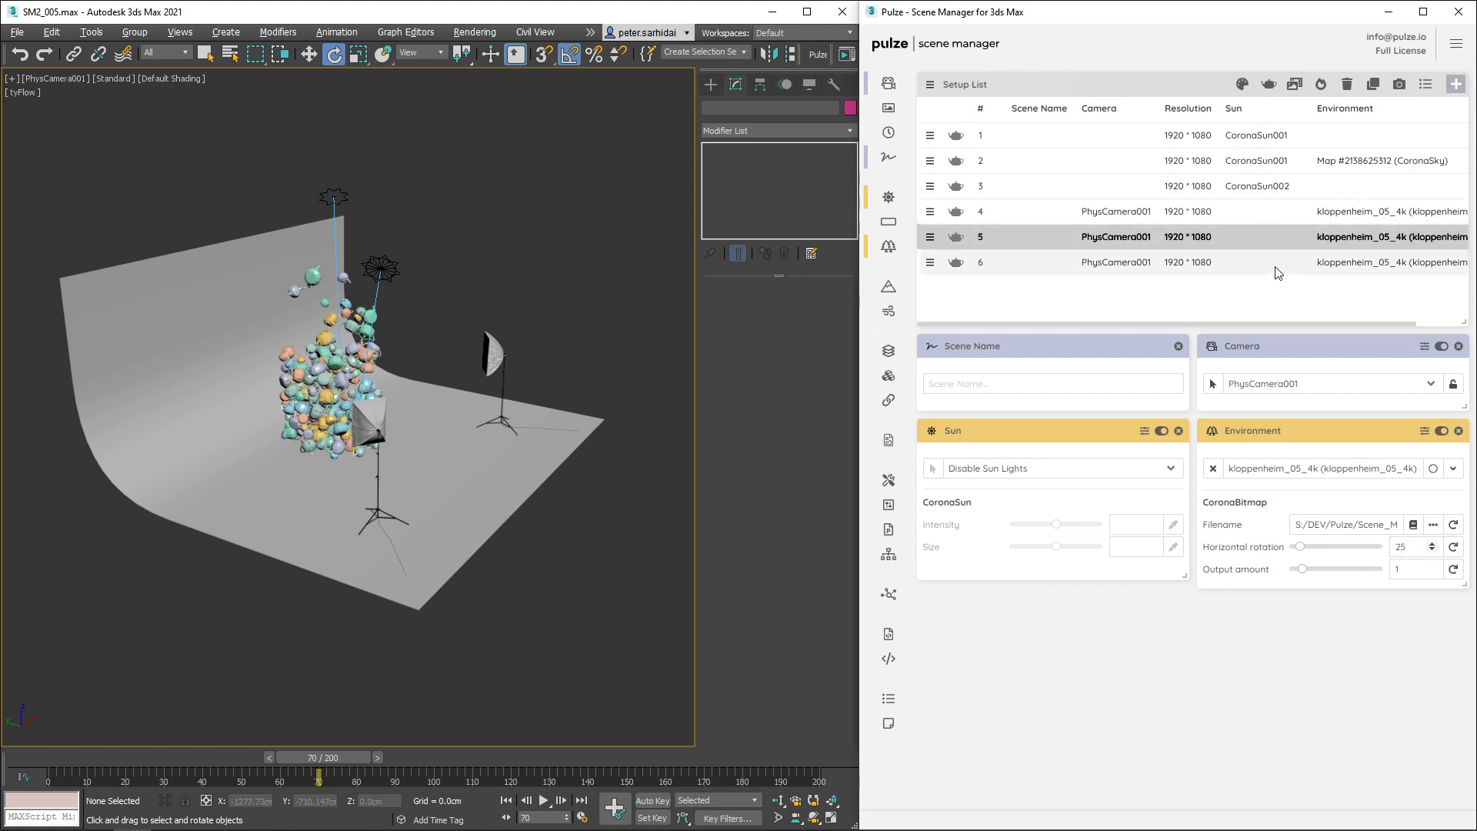
{"action": "left_click", "coordinate": [1414, 547]}
{"action": "type", "text": "95"}
{"action": "left_click", "coordinate": [1293, 211]}
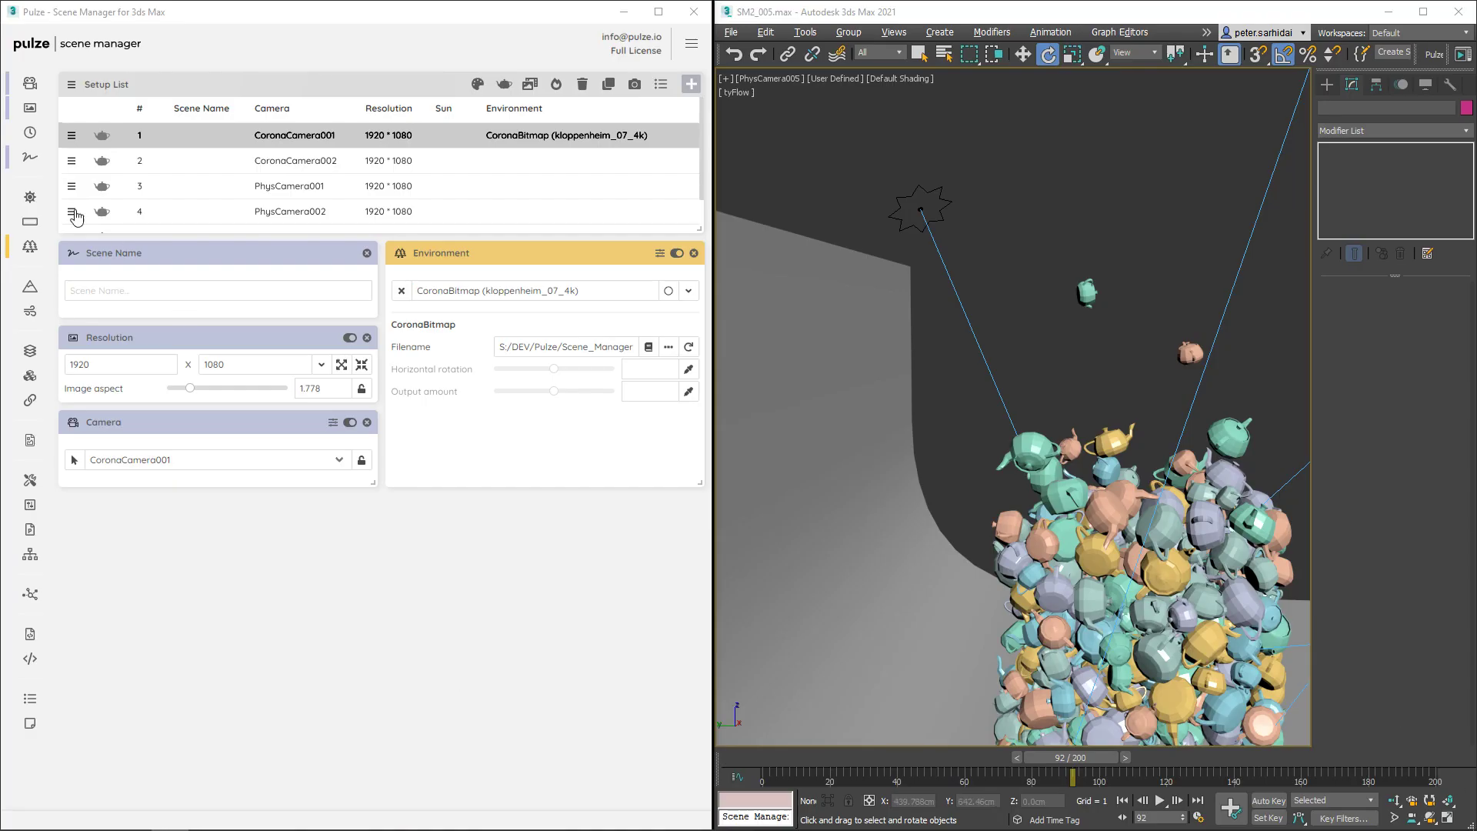
Add the Hdri Quick Browser module, load the folder S:/DEV/Pulze/Scene_Manager/release/2.0.0/design/hdri/ into it and enlarge the module
{"action": "left_click", "coordinate": [30, 221]}
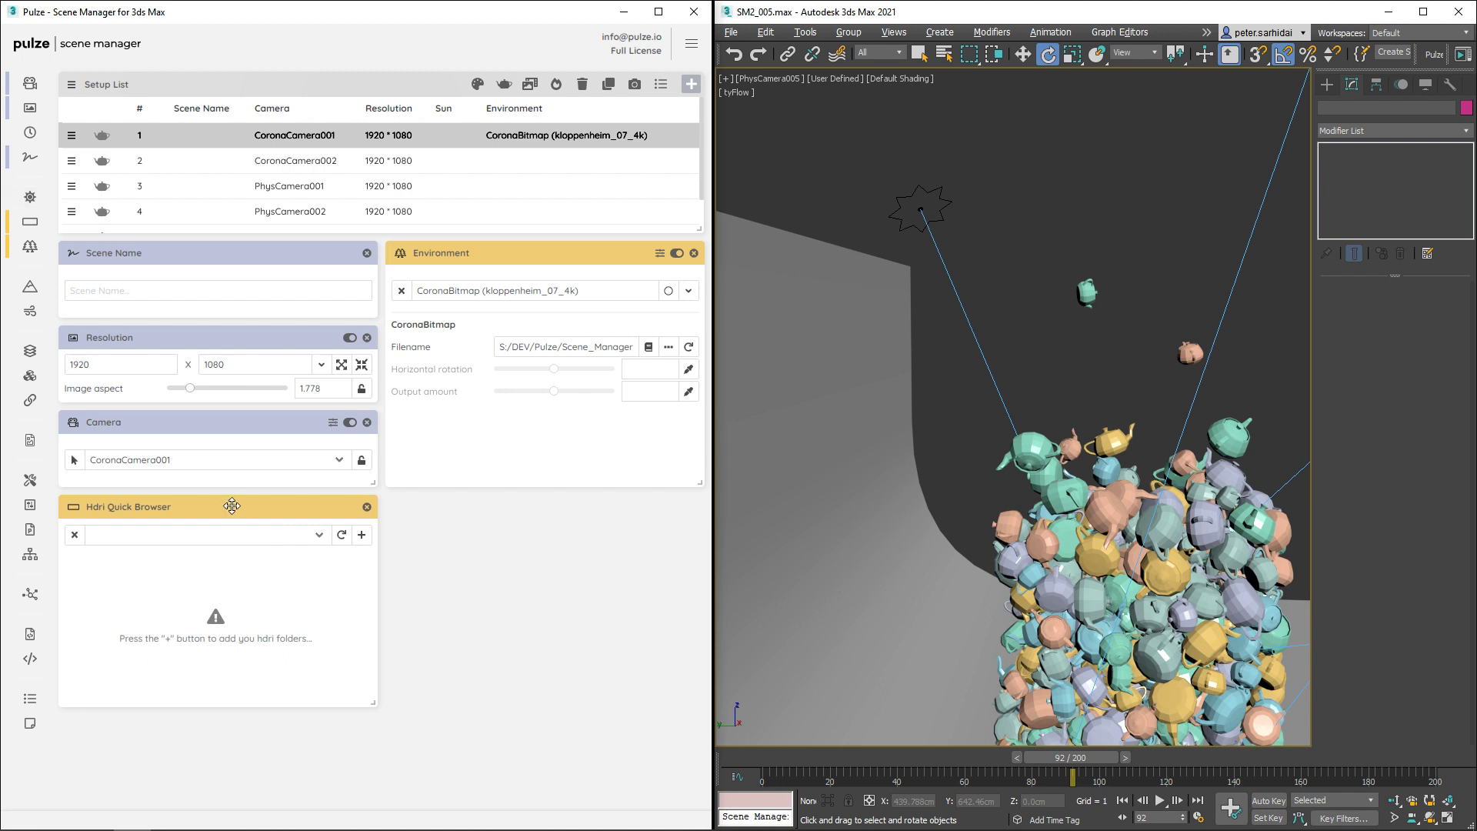
{"action": "left_click_drag", "start_coordinate": [232, 506], "coordinate": [434, 577]}
{"action": "left_click", "coordinate": [362, 535]}
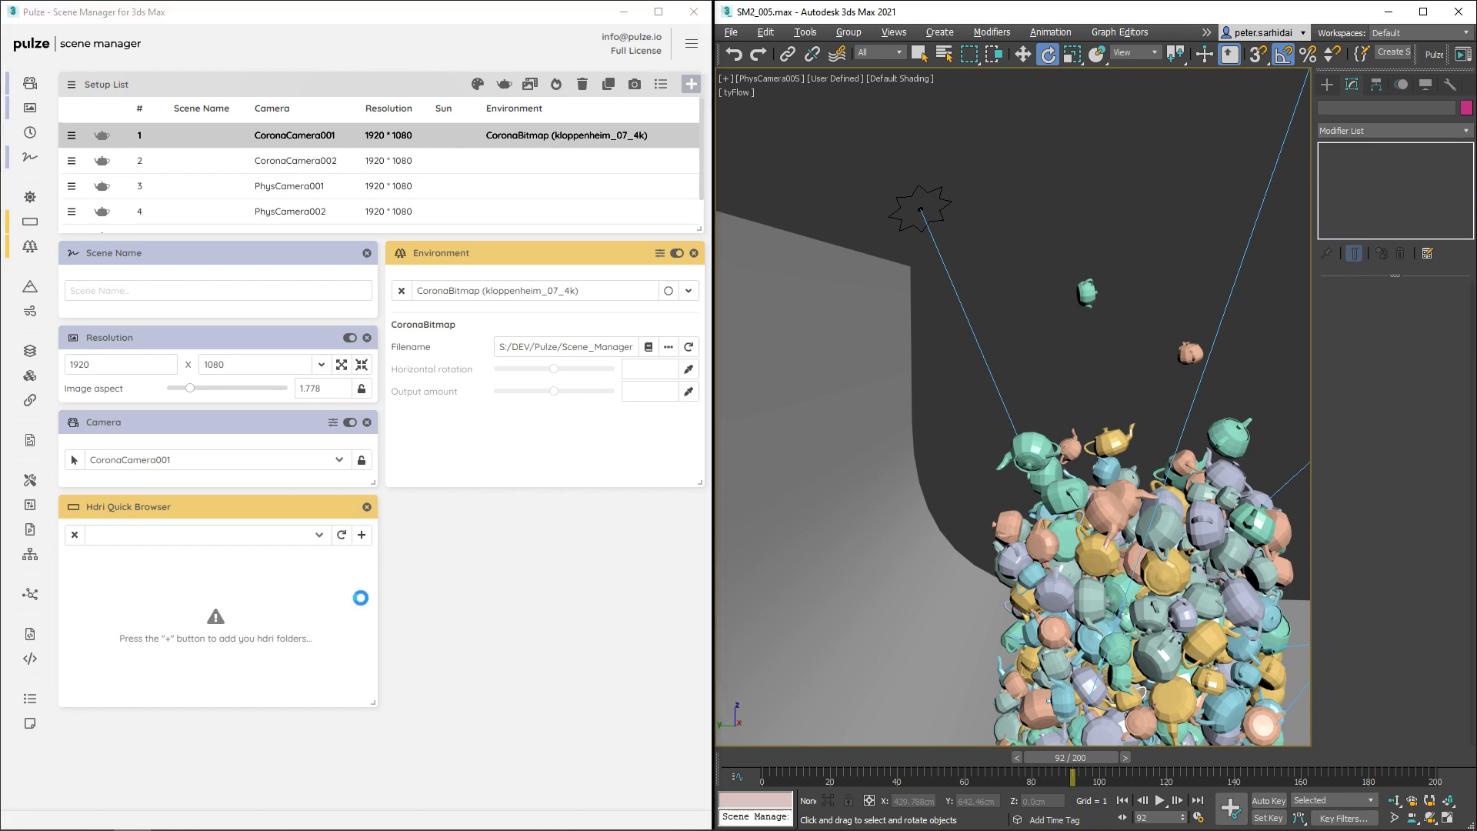
{"action": "left_click", "coordinate": [665, 500]}
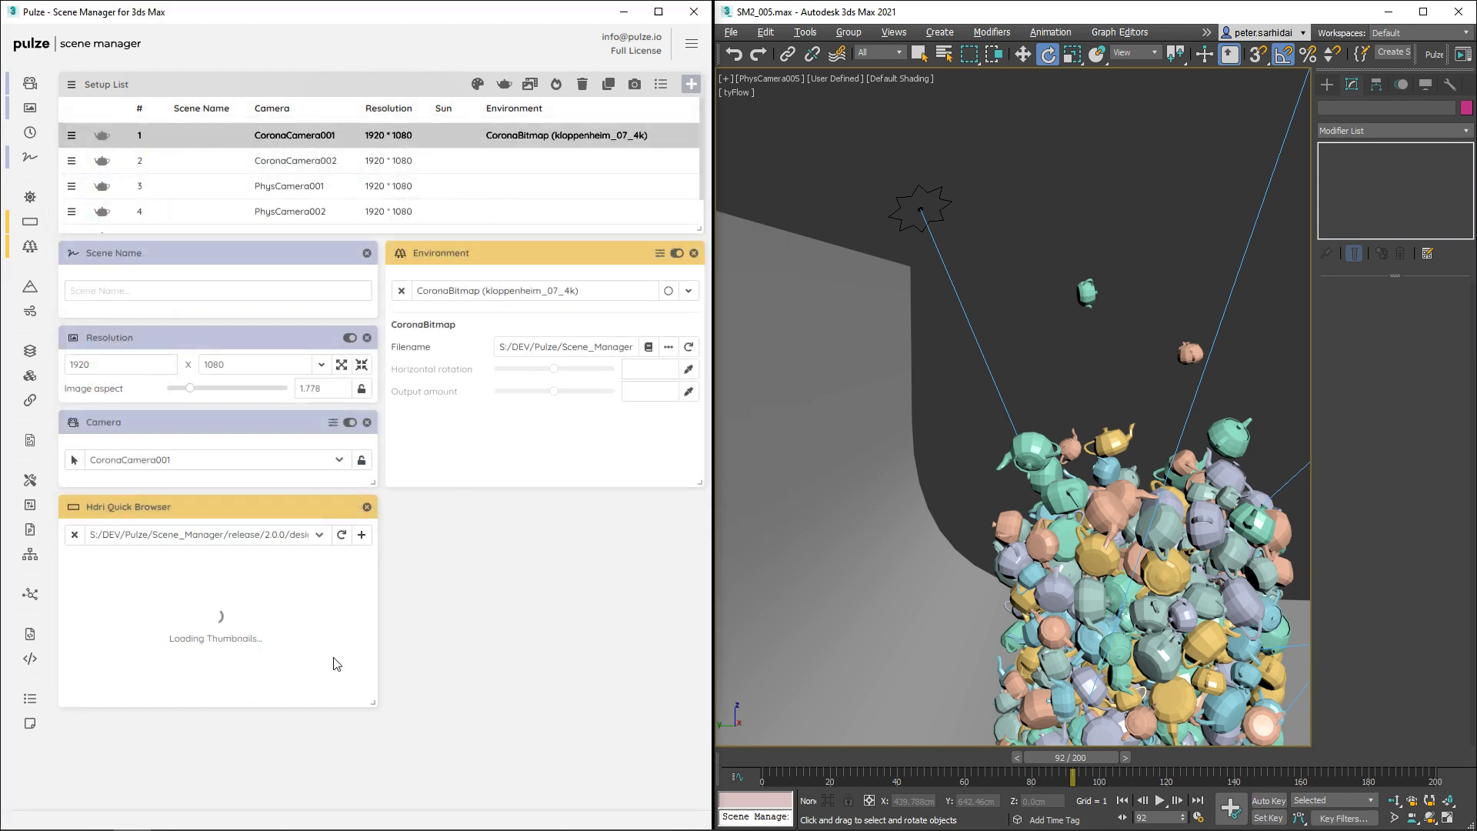
{"action": "left_click_drag", "start_coordinate": [372, 707], "coordinate": [628, 750]}
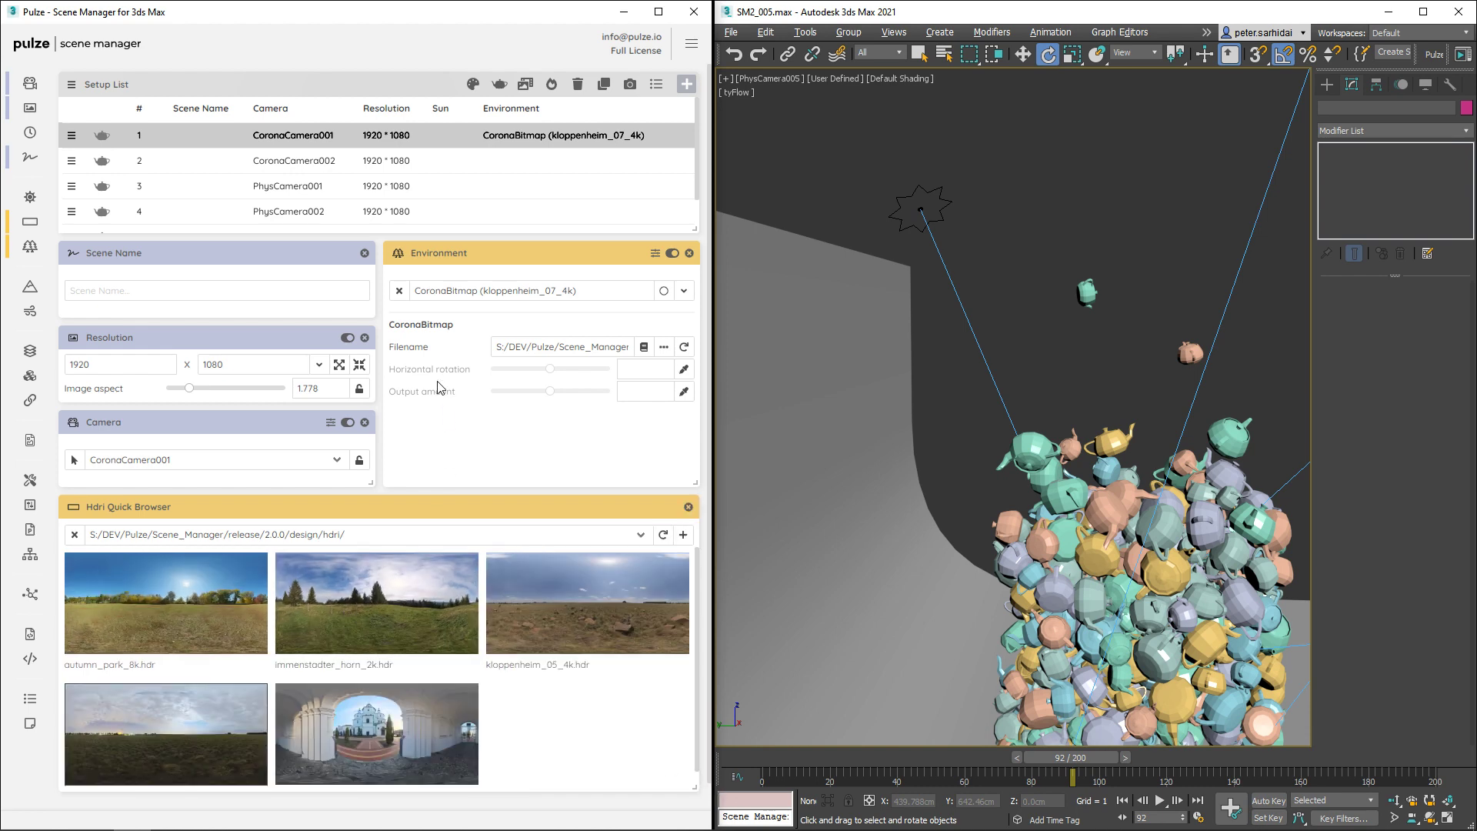
Apply immenstadter_horn_2k, kloppenheim_05_4k, small_cathedral_02_4k and autumn_park_8k in turn as the CoronaCamera001 setup's environment from the HDRI thumbnails
{"action": "left_click", "coordinate": [356, 625]}
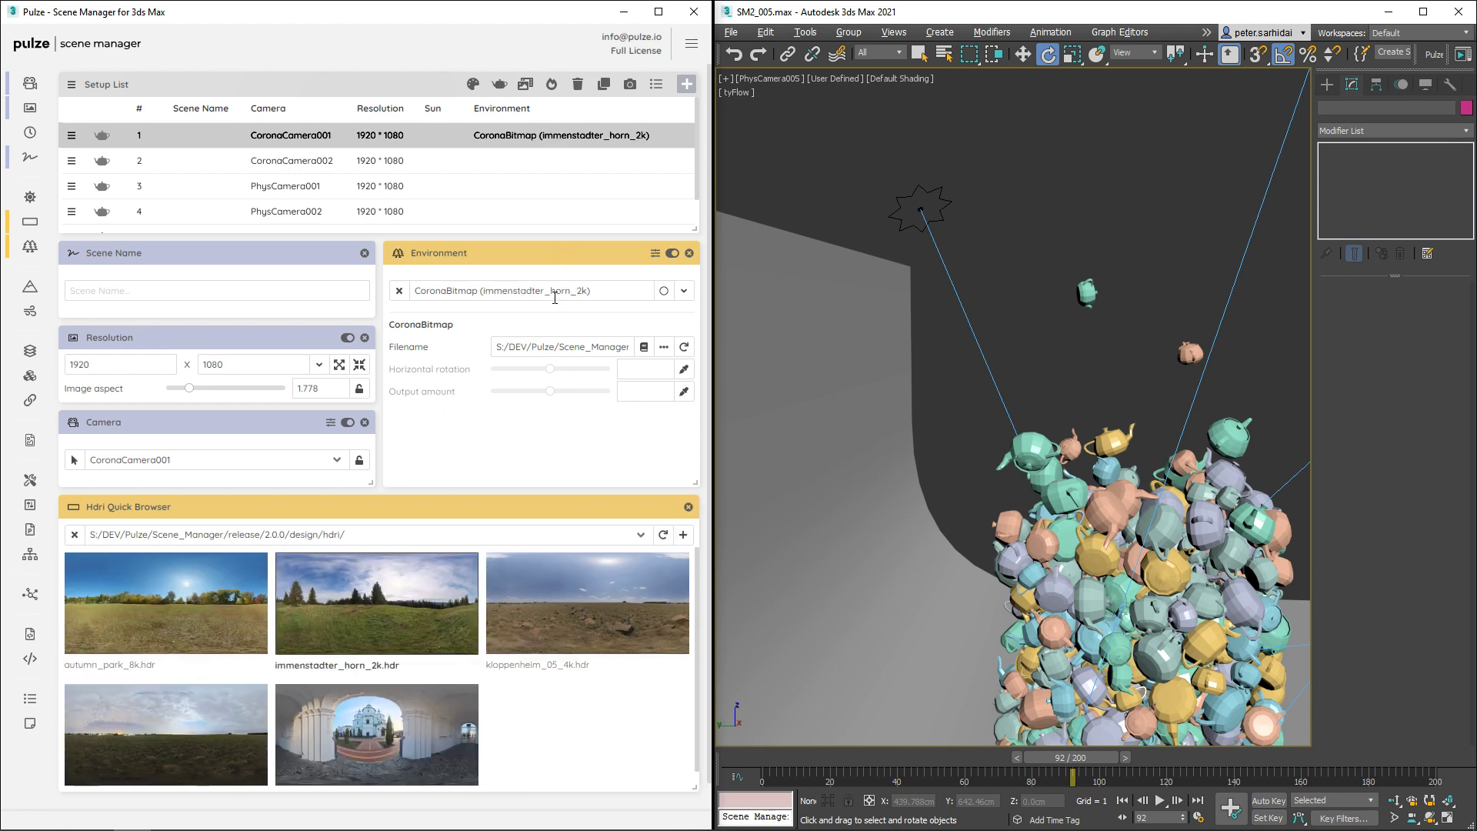
{"action": "left_click", "coordinate": [620, 611]}
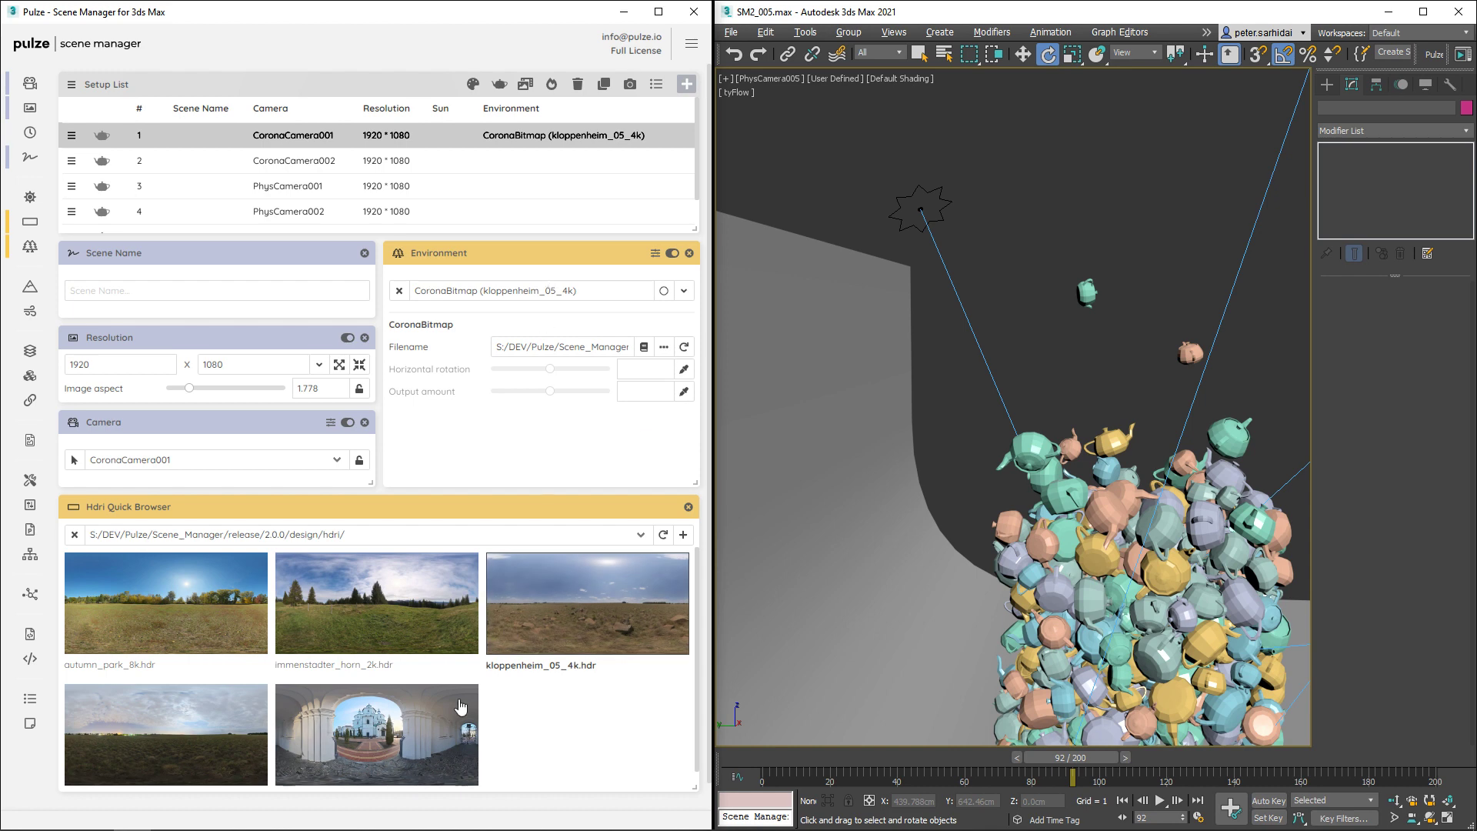
{"action": "left_click", "coordinate": [404, 744]}
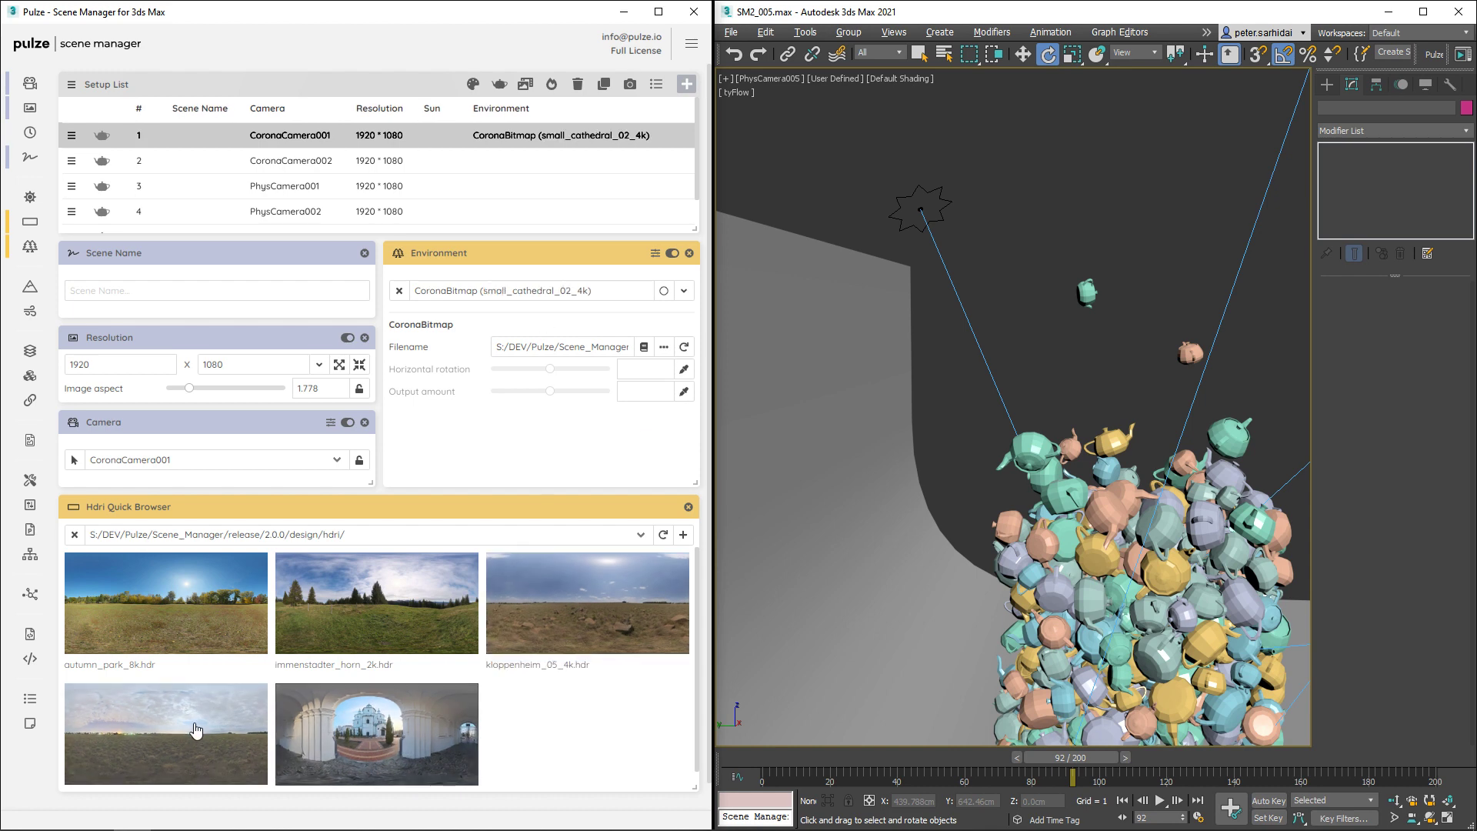
{"action": "left_click", "coordinate": [192, 608]}
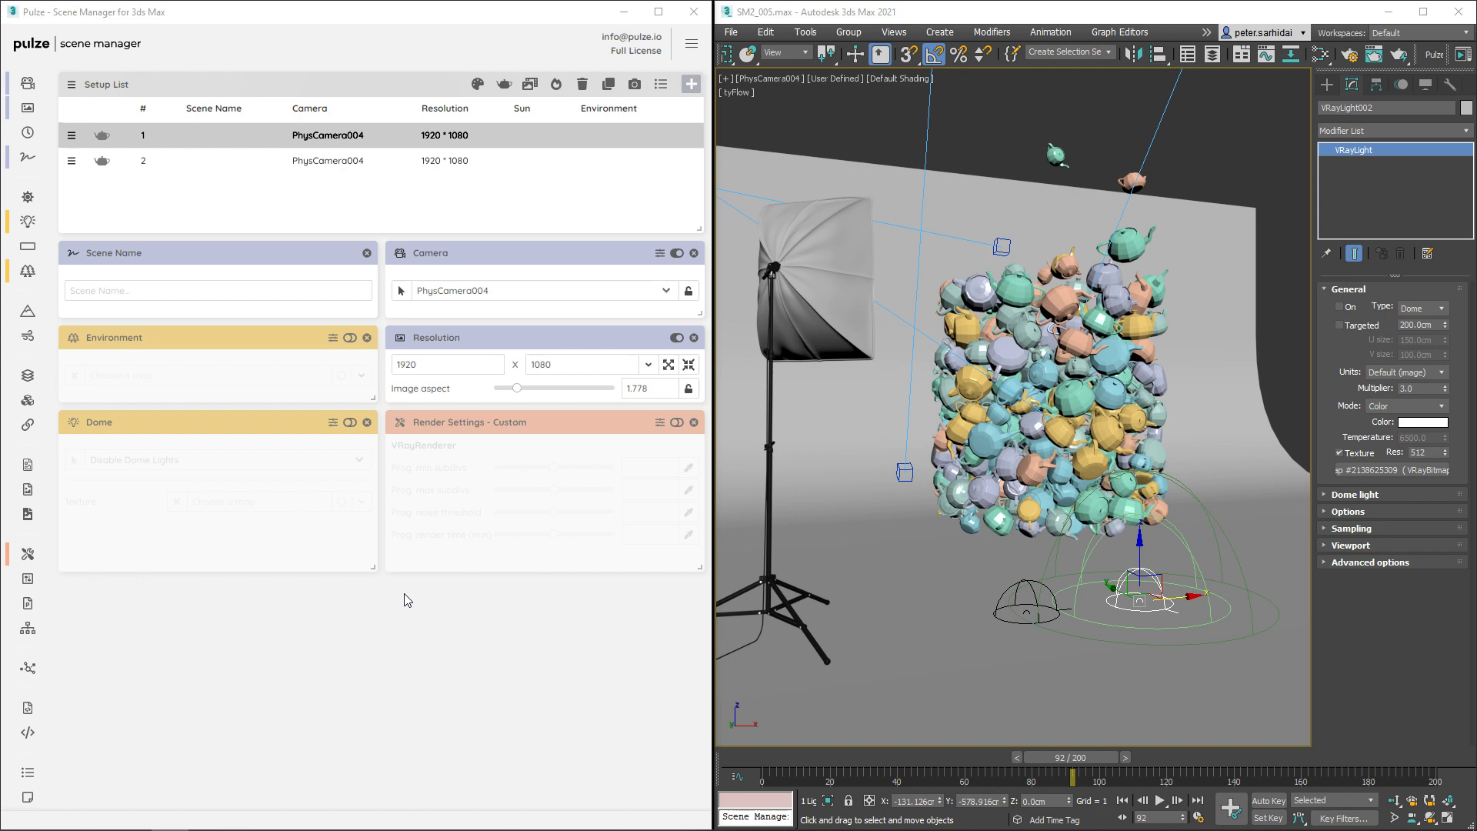
Enable the Dome module for the first PhysCamera004 setup, assign VRayLight001 as its dome light and select that light in the viewport
{"action": "left_click", "coordinate": [350, 422]}
{"action": "left_click", "coordinate": [223, 460]}
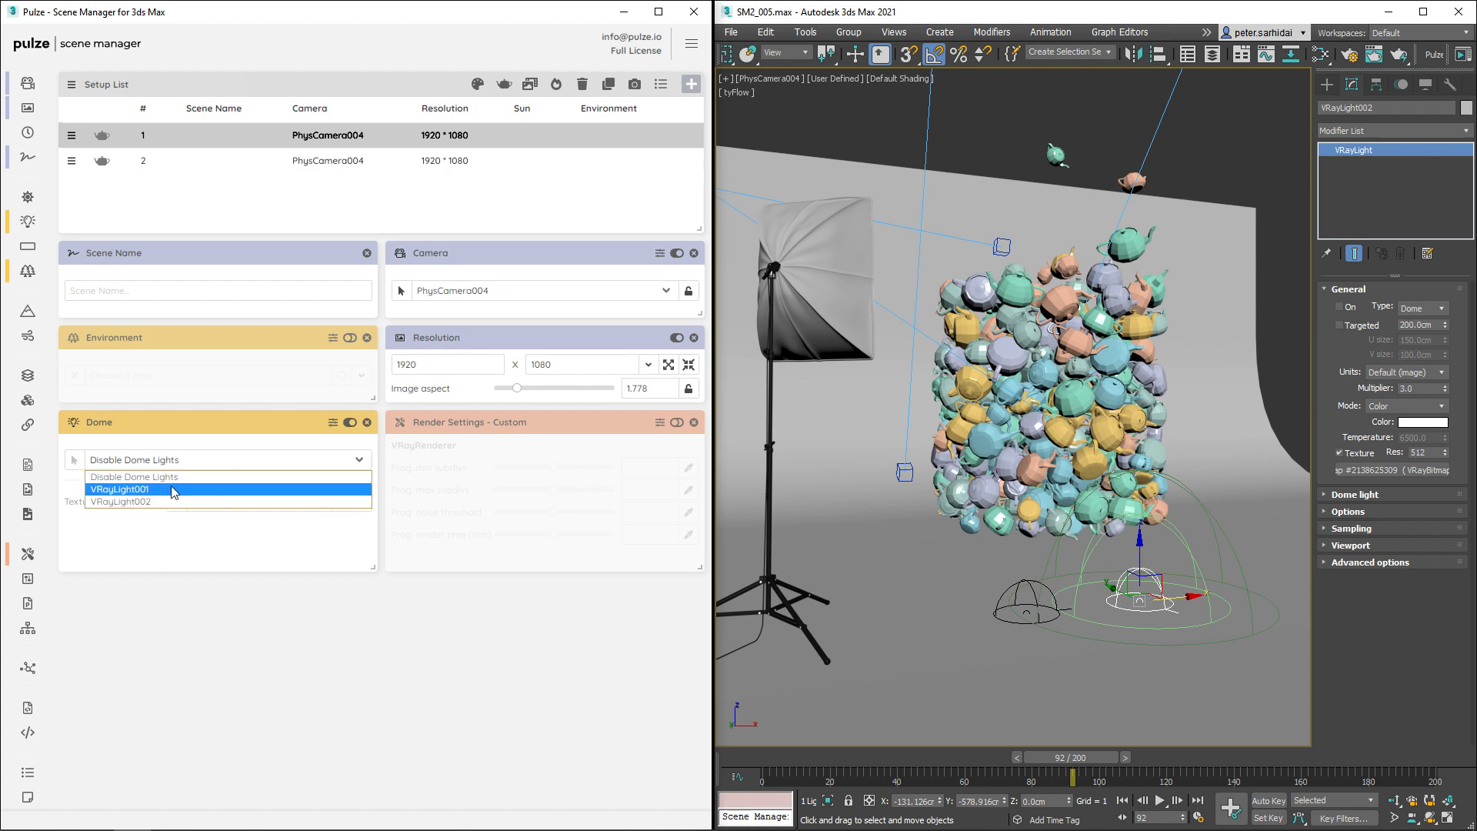
{"action": "left_click", "coordinate": [306, 489]}
{"action": "left_click", "coordinate": [1043, 611]}
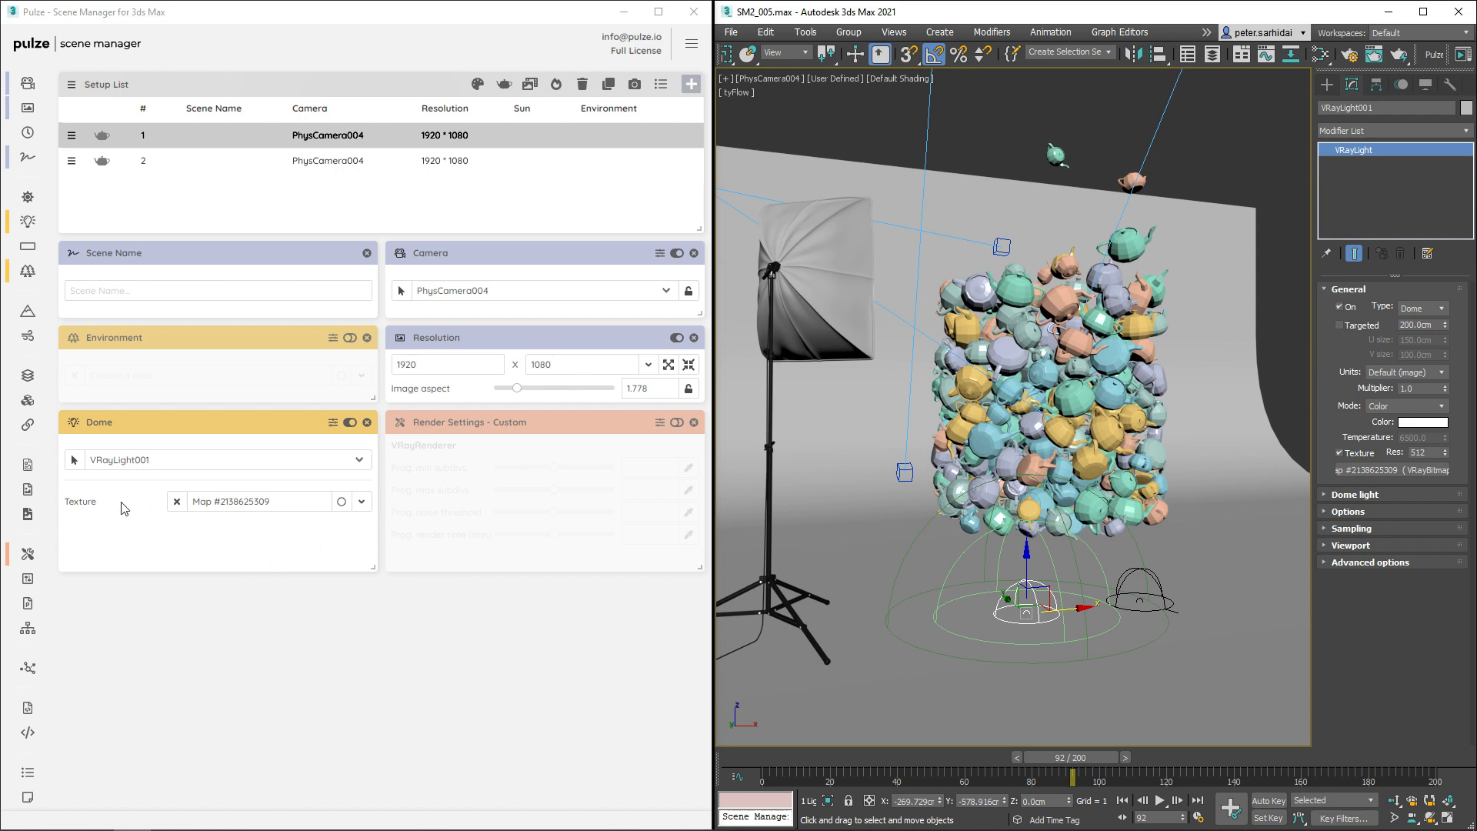
Add the V-Ray Bitmap/Hdri properties Filename and Overall multiplier to the Dome module and enlarge the module to fit them
{"action": "left_click", "coordinate": [334, 424]}
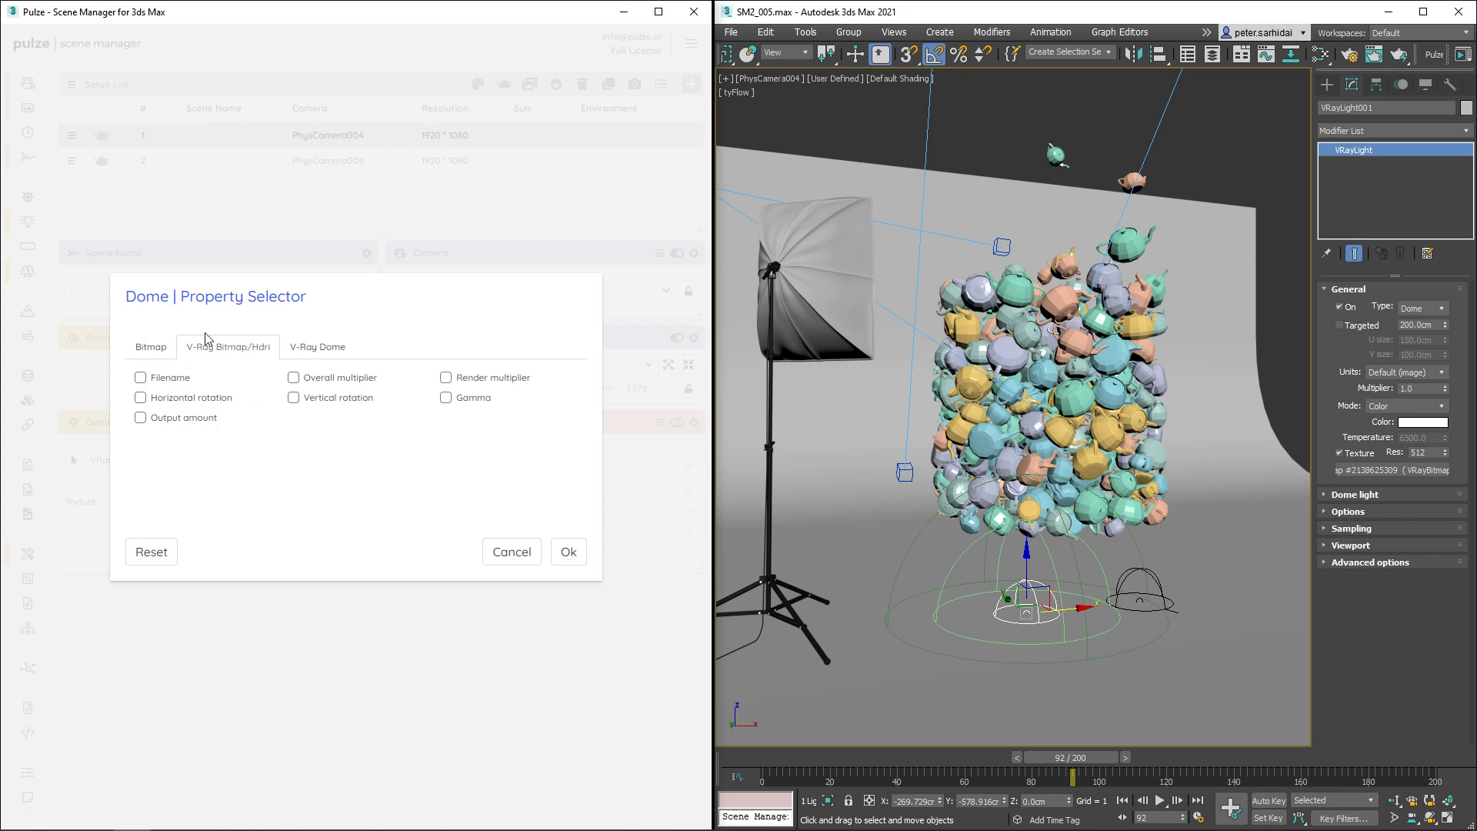
{"action": "left_click", "coordinate": [342, 359]}
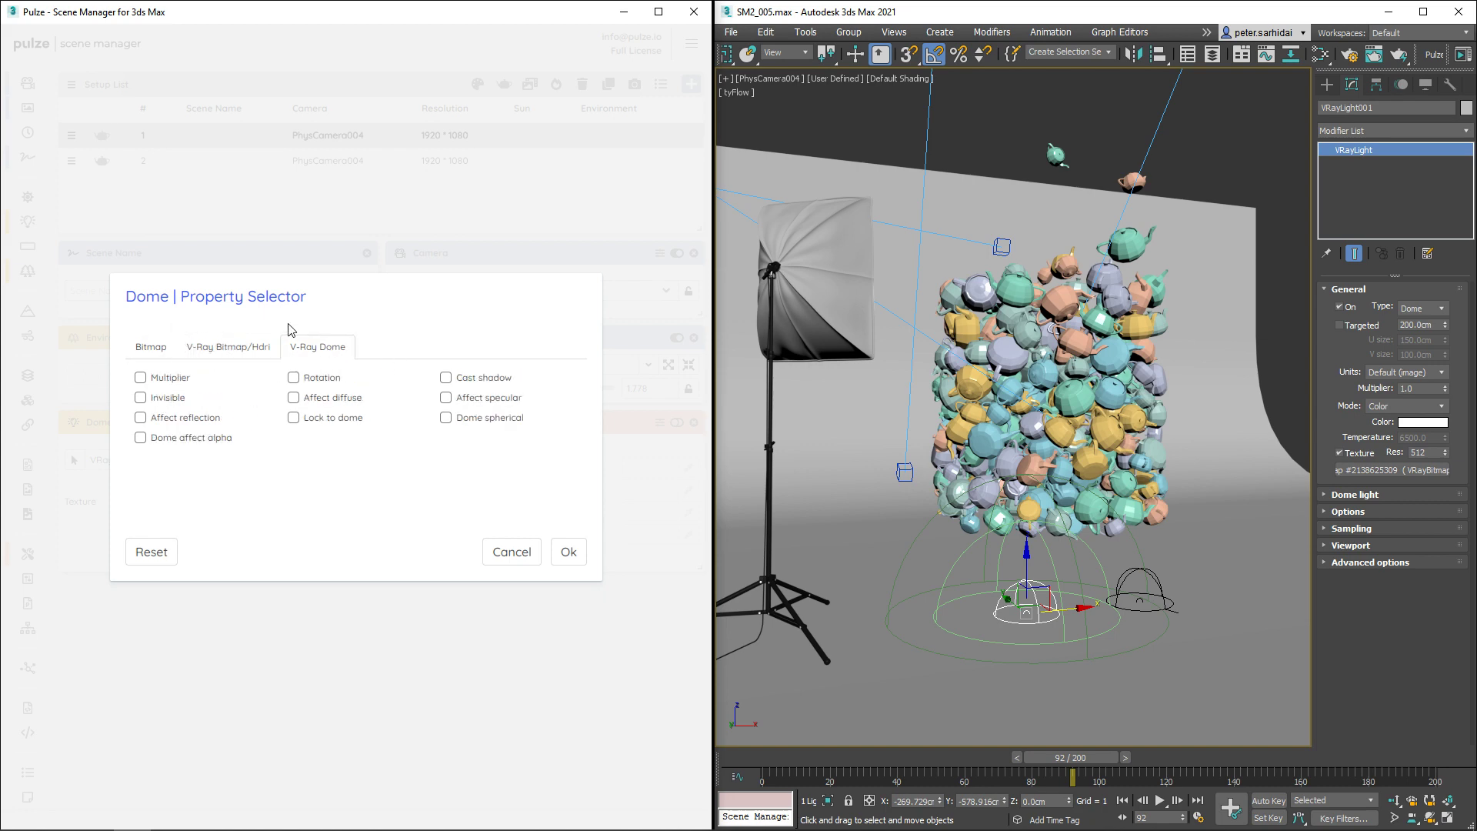
{"action": "left_click", "coordinate": [234, 347]}
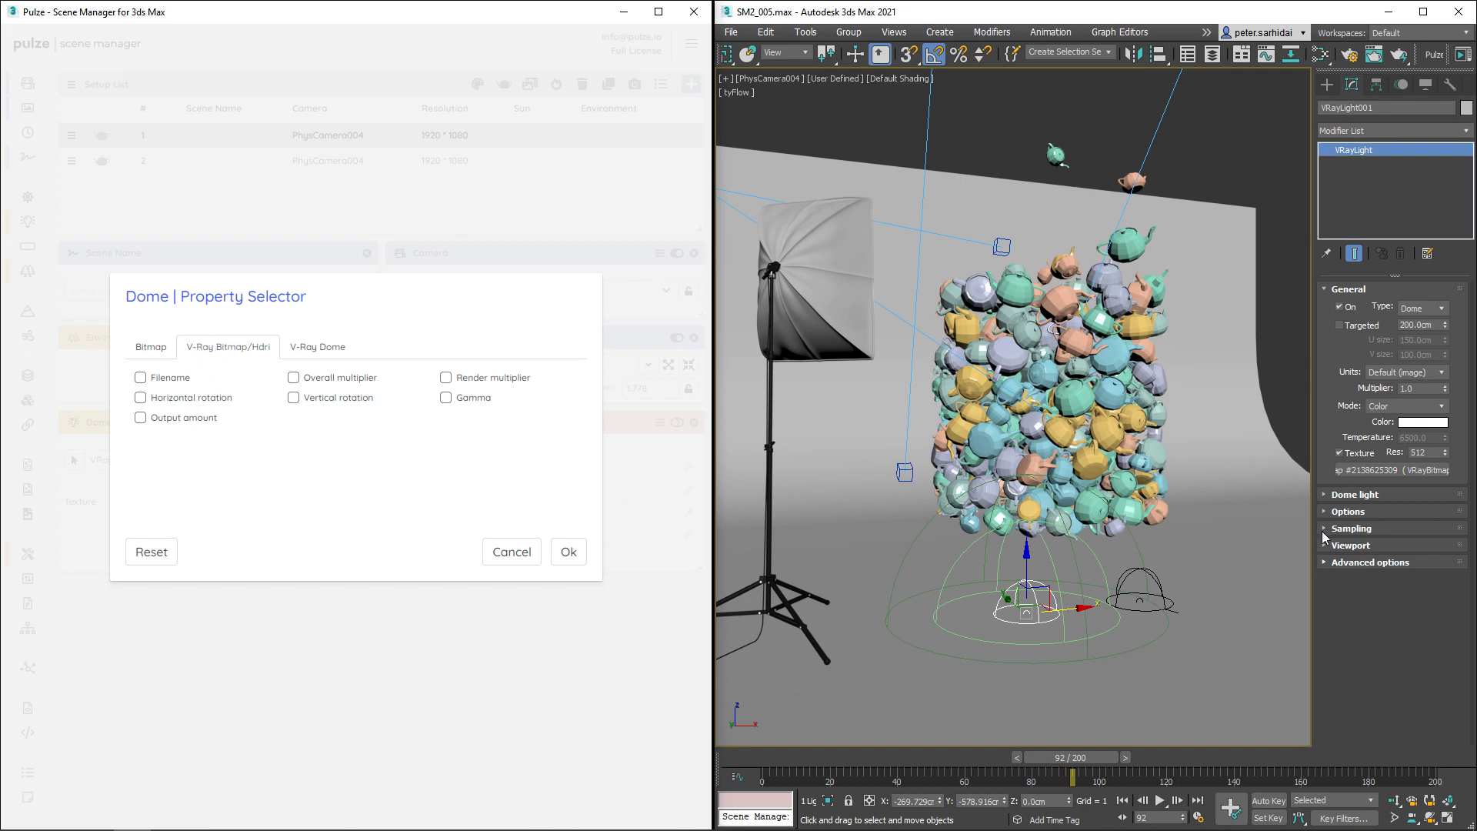
{"action": "left_click", "coordinate": [170, 383]}
{"action": "left_click", "coordinate": [352, 382]}
{"action": "left_click", "coordinate": [569, 553]}
{"action": "left_click_drag", "start_coordinate": [373, 652], "coordinate": [373, 677]}
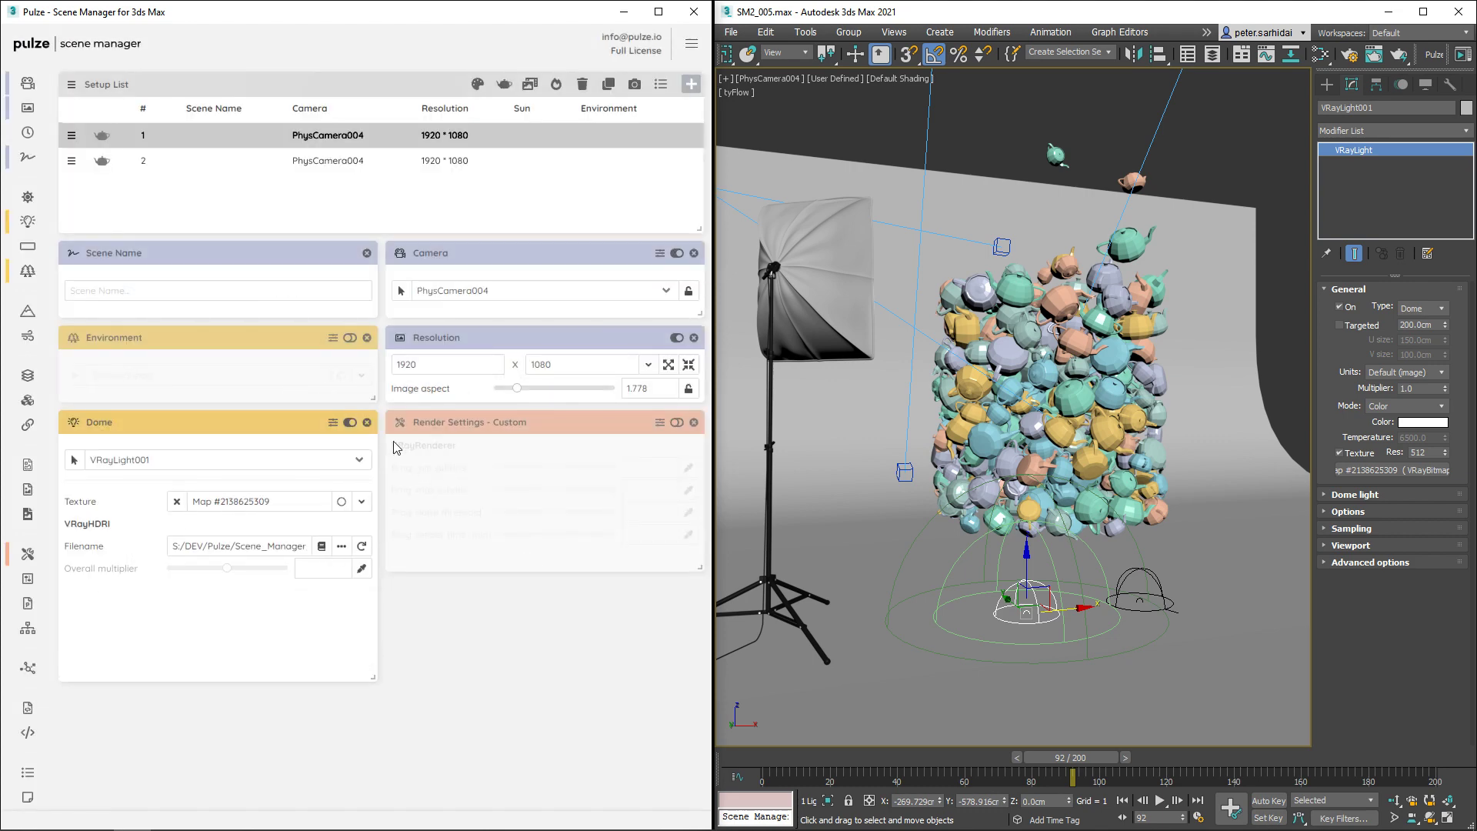
Add the V-Ray Dome properties Multiplier and Rotation to the Dome module
{"action": "left_click", "coordinate": [333, 423]}
{"action": "left_click", "coordinate": [332, 344]}
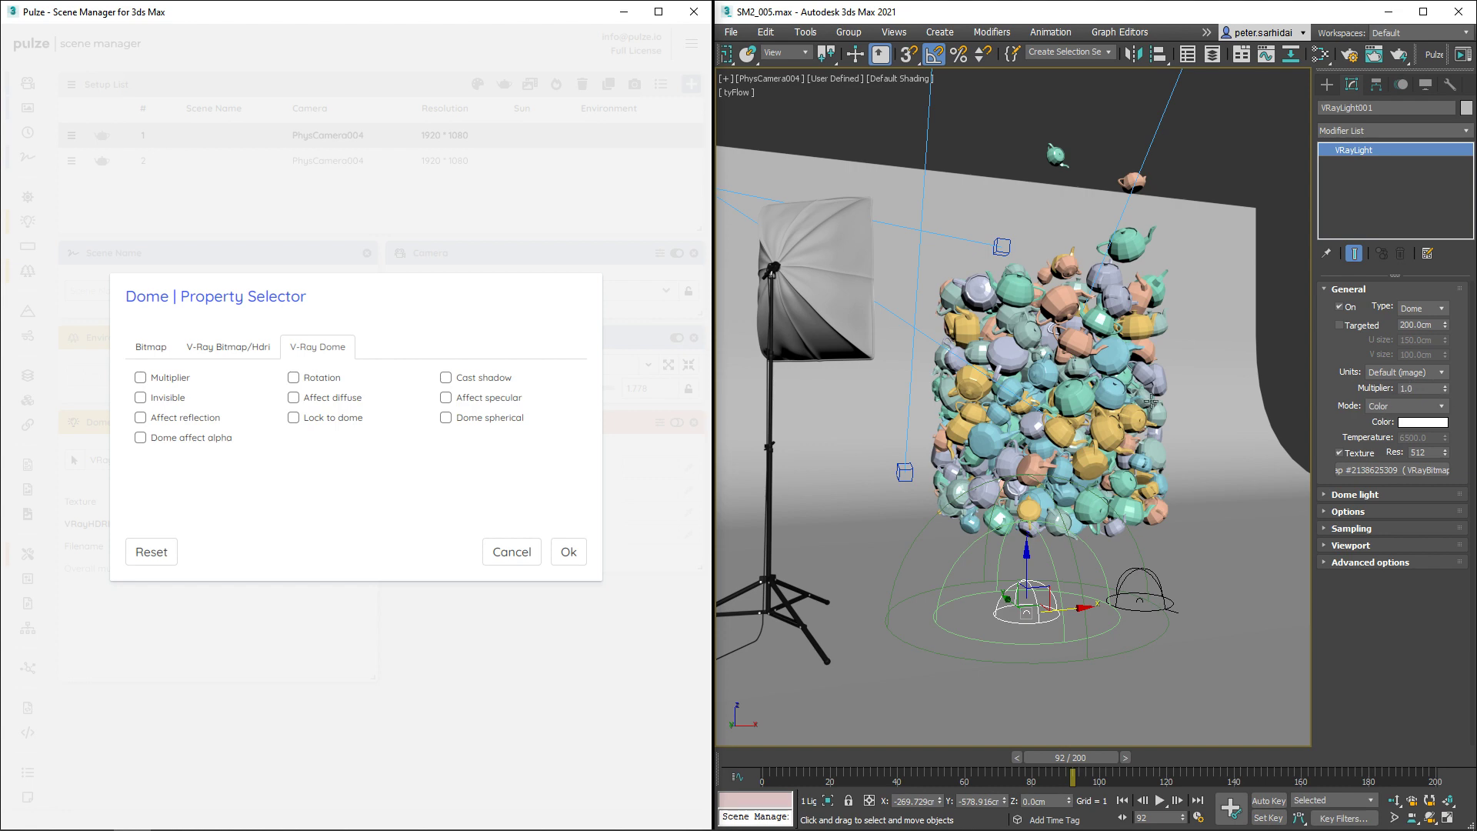
{"action": "left_click", "coordinate": [158, 378]}
{"action": "left_click", "coordinate": [319, 382]}
{"action": "left_click", "coordinate": [569, 556]}
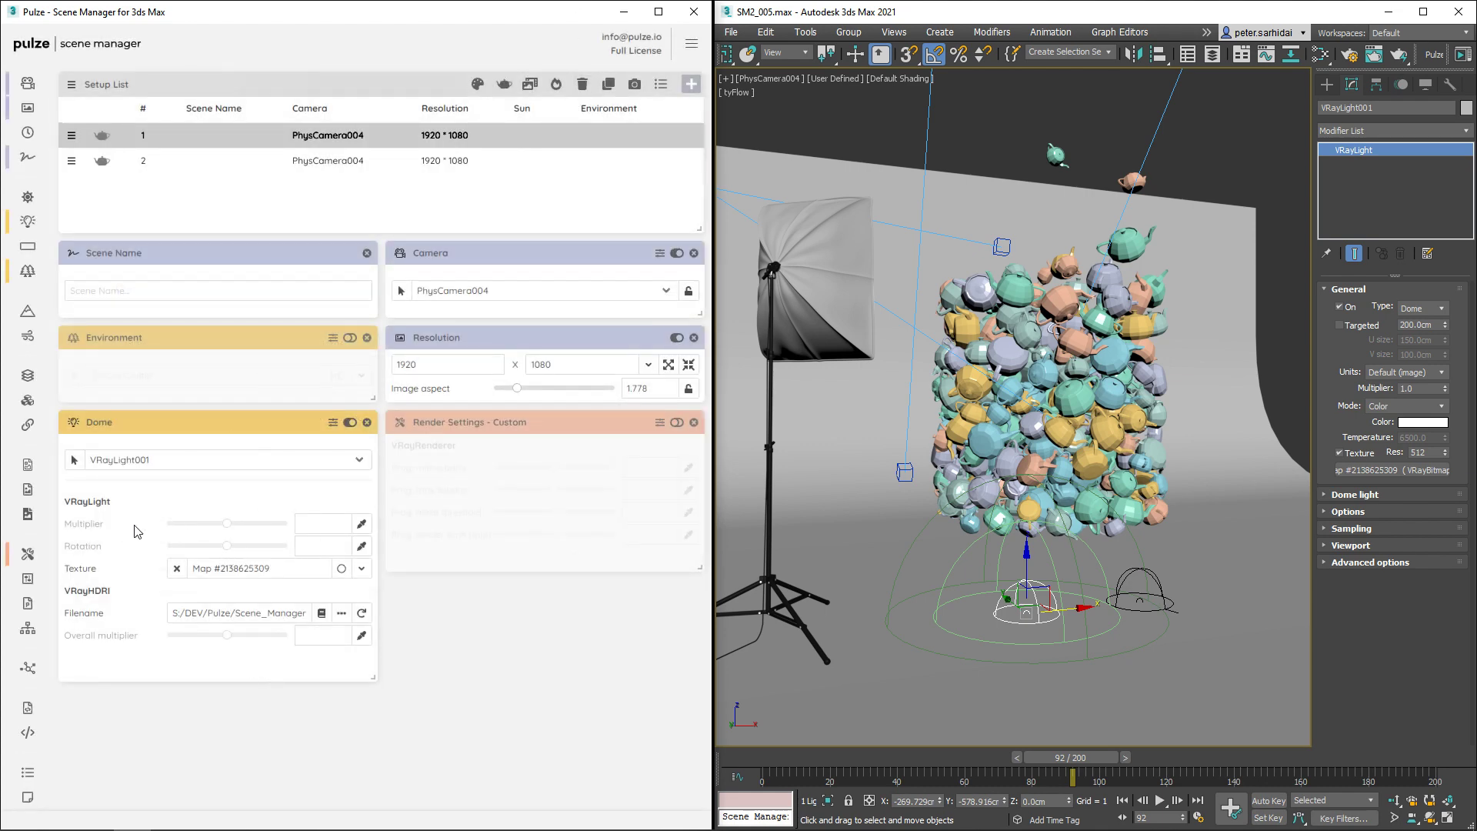
Store VRayLight001's Multiplier as 1.5 in the first setup, then store its Rotation and increase it
{"action": "left_click", "coordinate": [361, 524]}
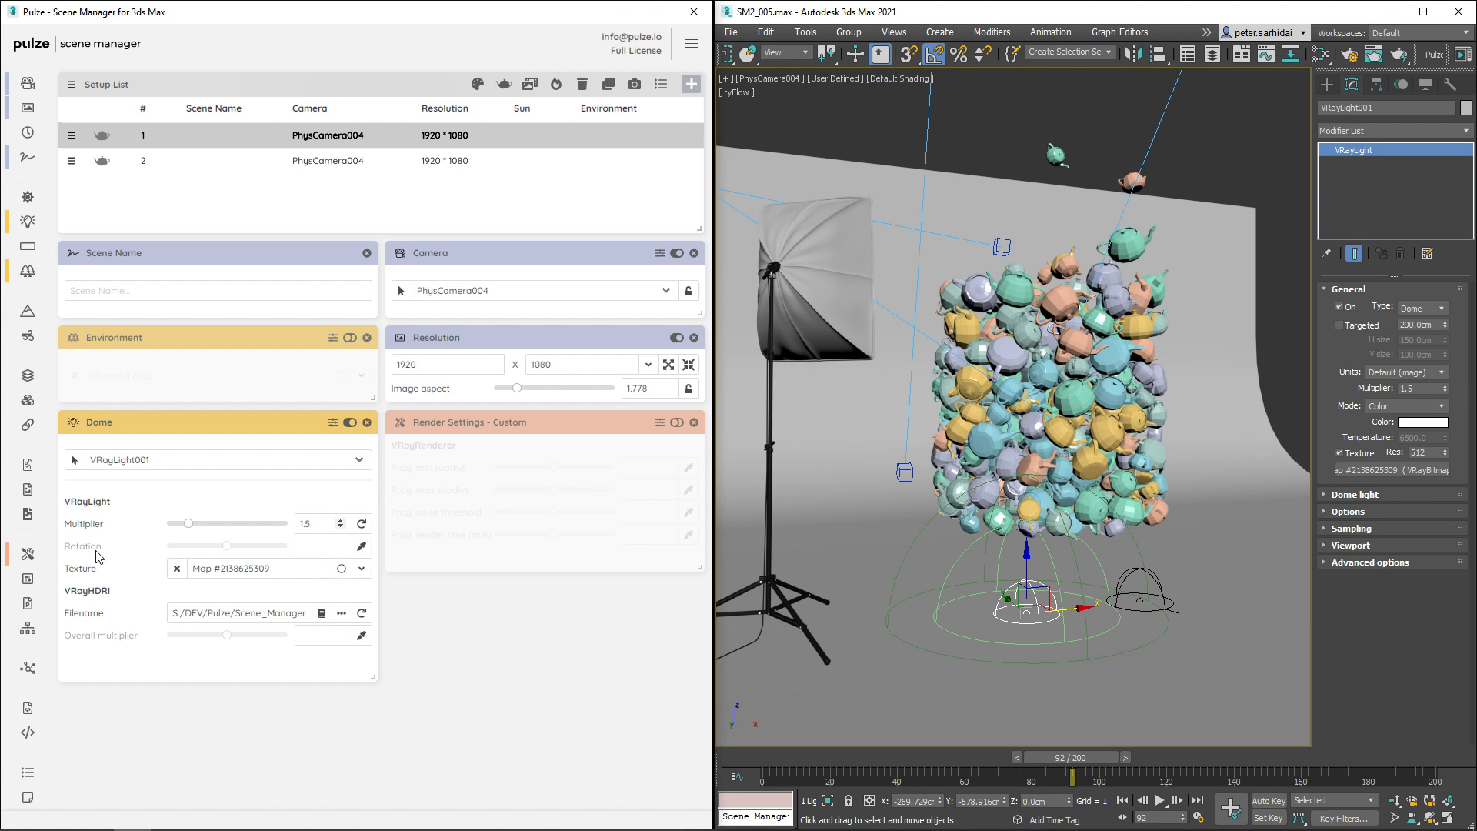
{"action": "left_click", "coordinate": [361, 545]}
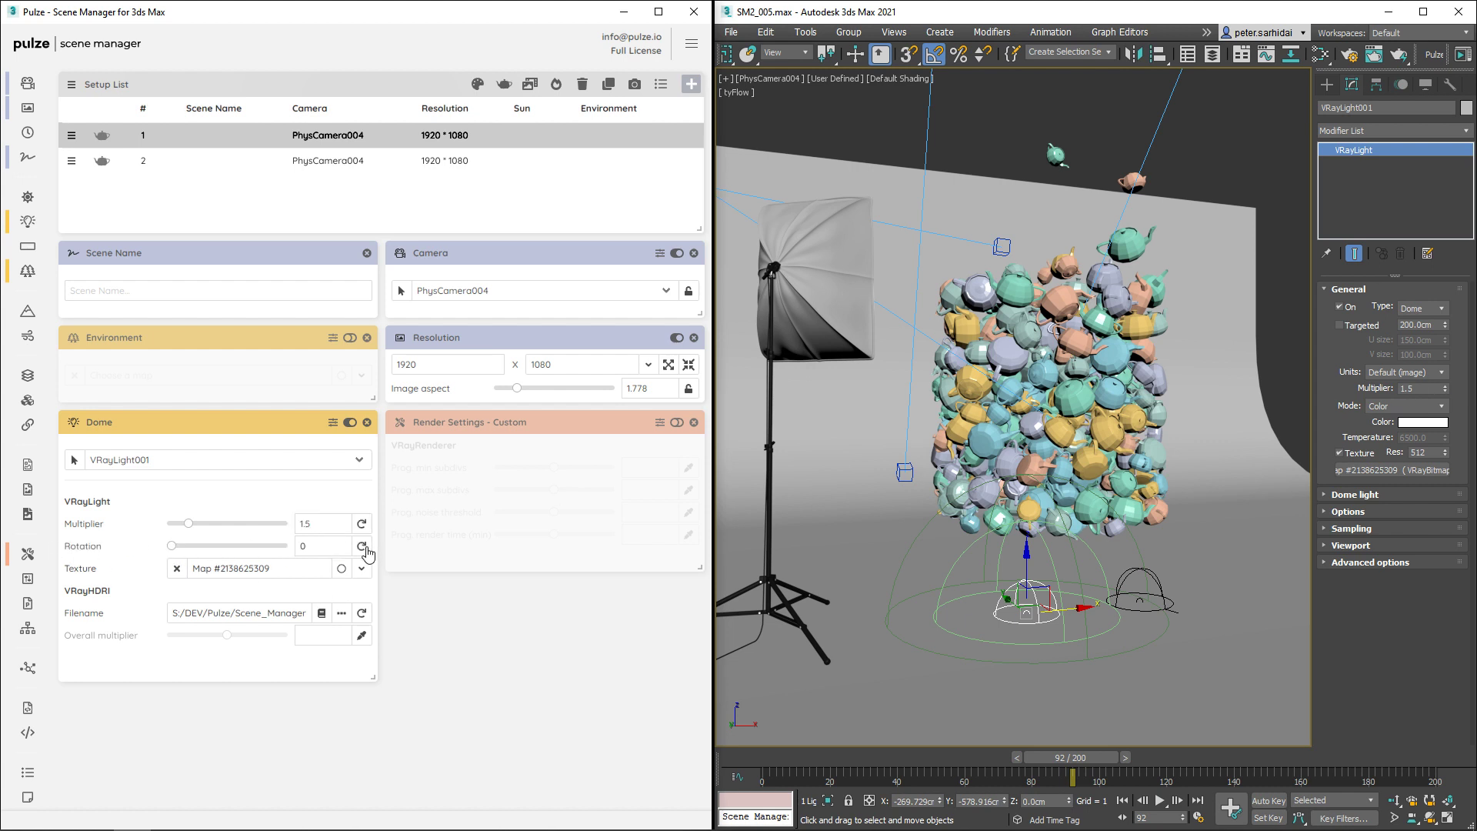
{"action": "left_click", "coordinate": [950, 665]}
{"action": "left_click_drag", "start_coordinate": [171, 545], "coordinate": [245, 548]}
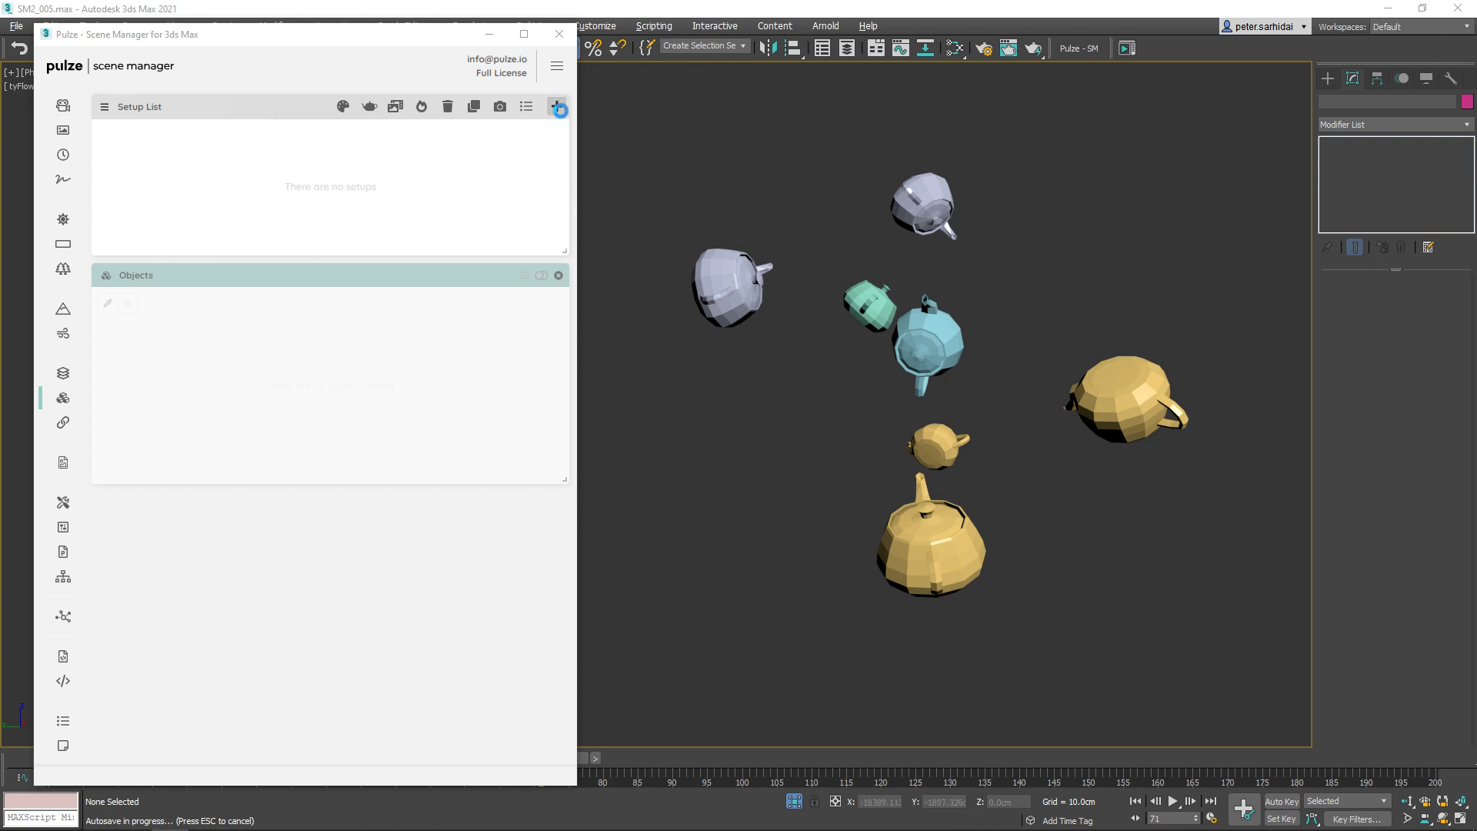
Create three setups and add all seven teapots from the viewport to the Objects module, keeping its default displayed properties
{"action": "left_click", "coordinate": [557, 107]}
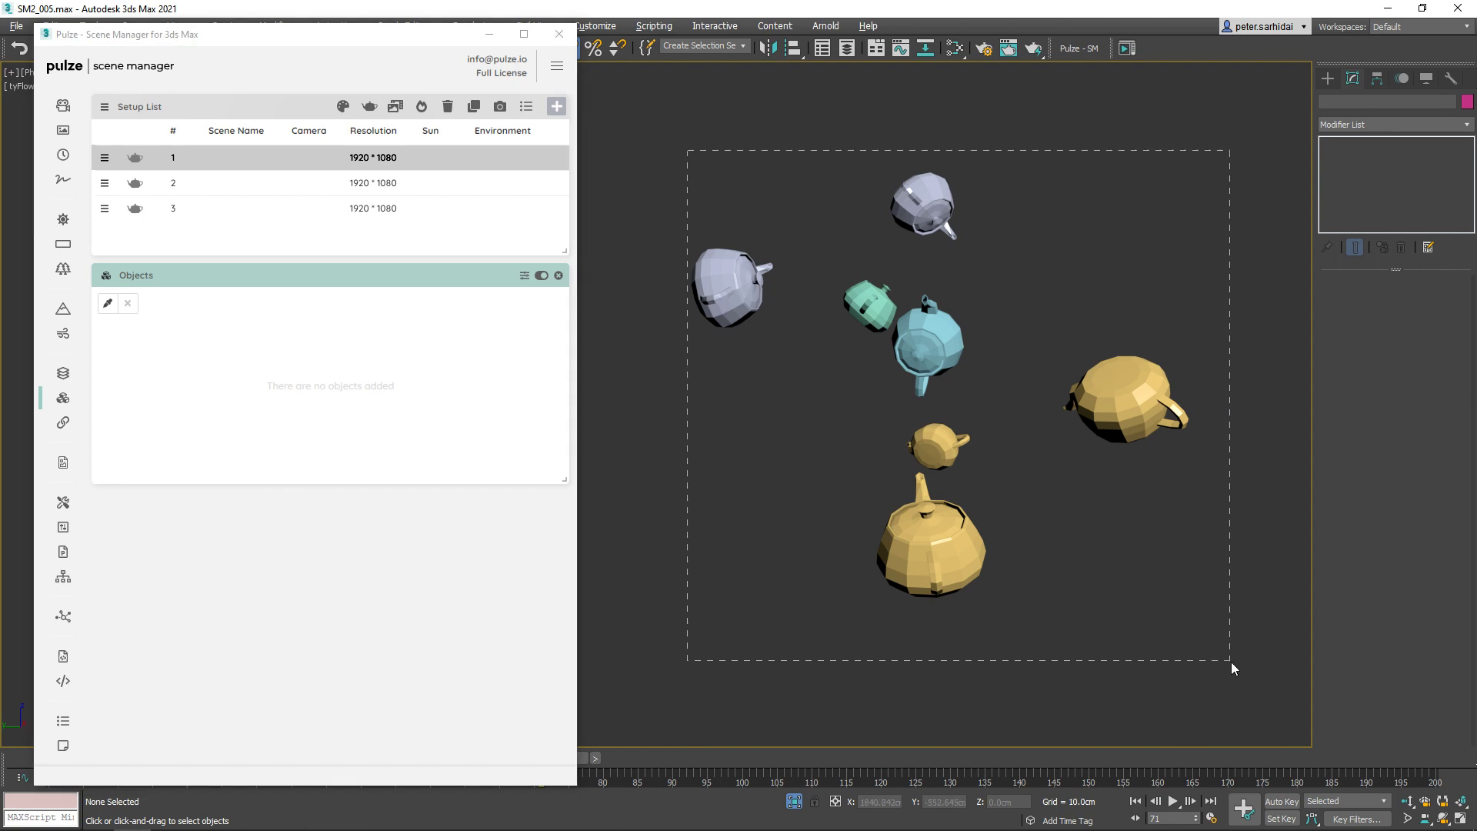
{"action": "left_click_drag", "start_coordinate": [1231, 662], "coordinate": [1231, 661]}
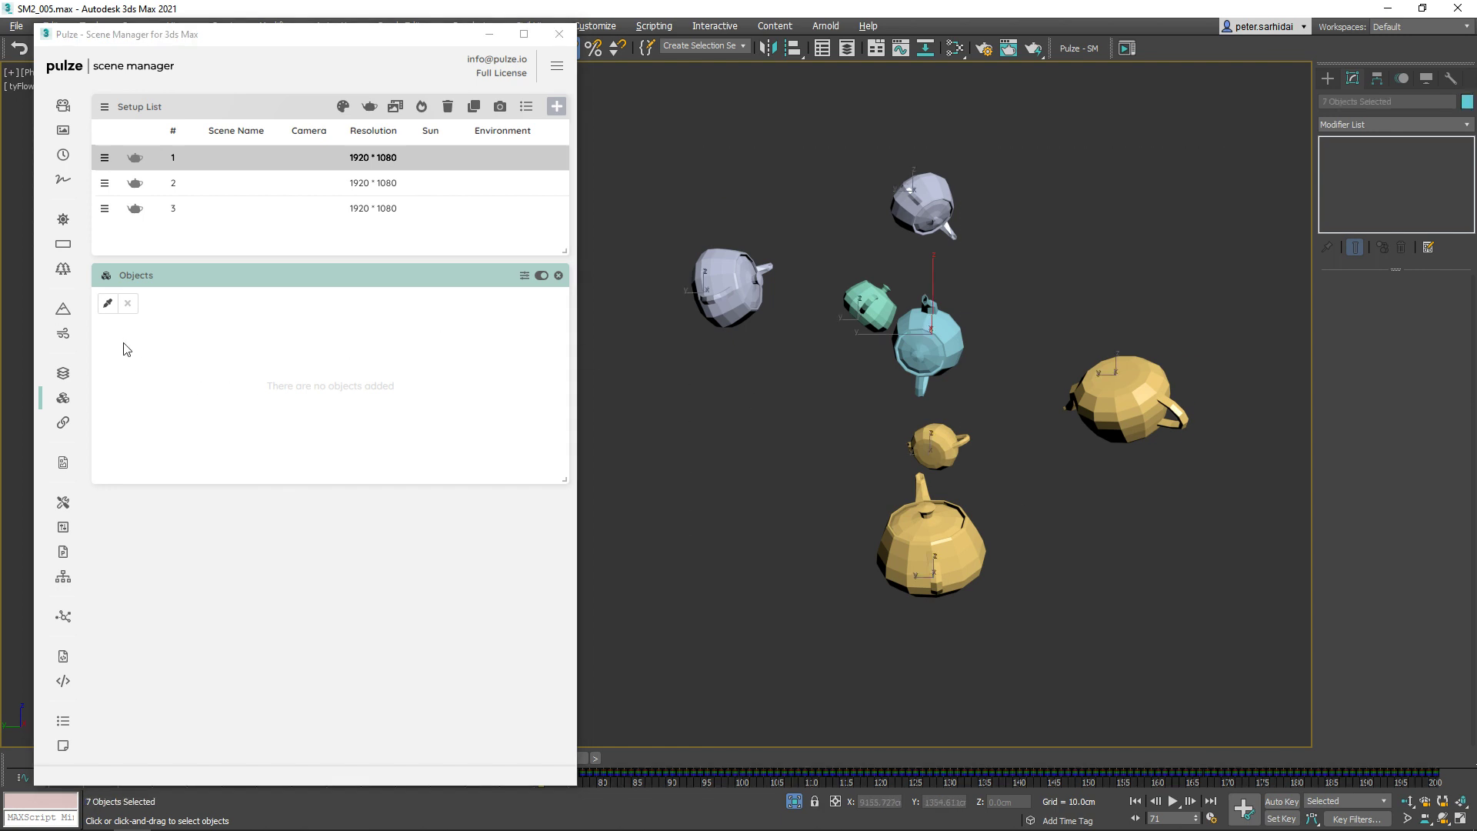
{"action": "left_click", "coordinate": [108, 304]}
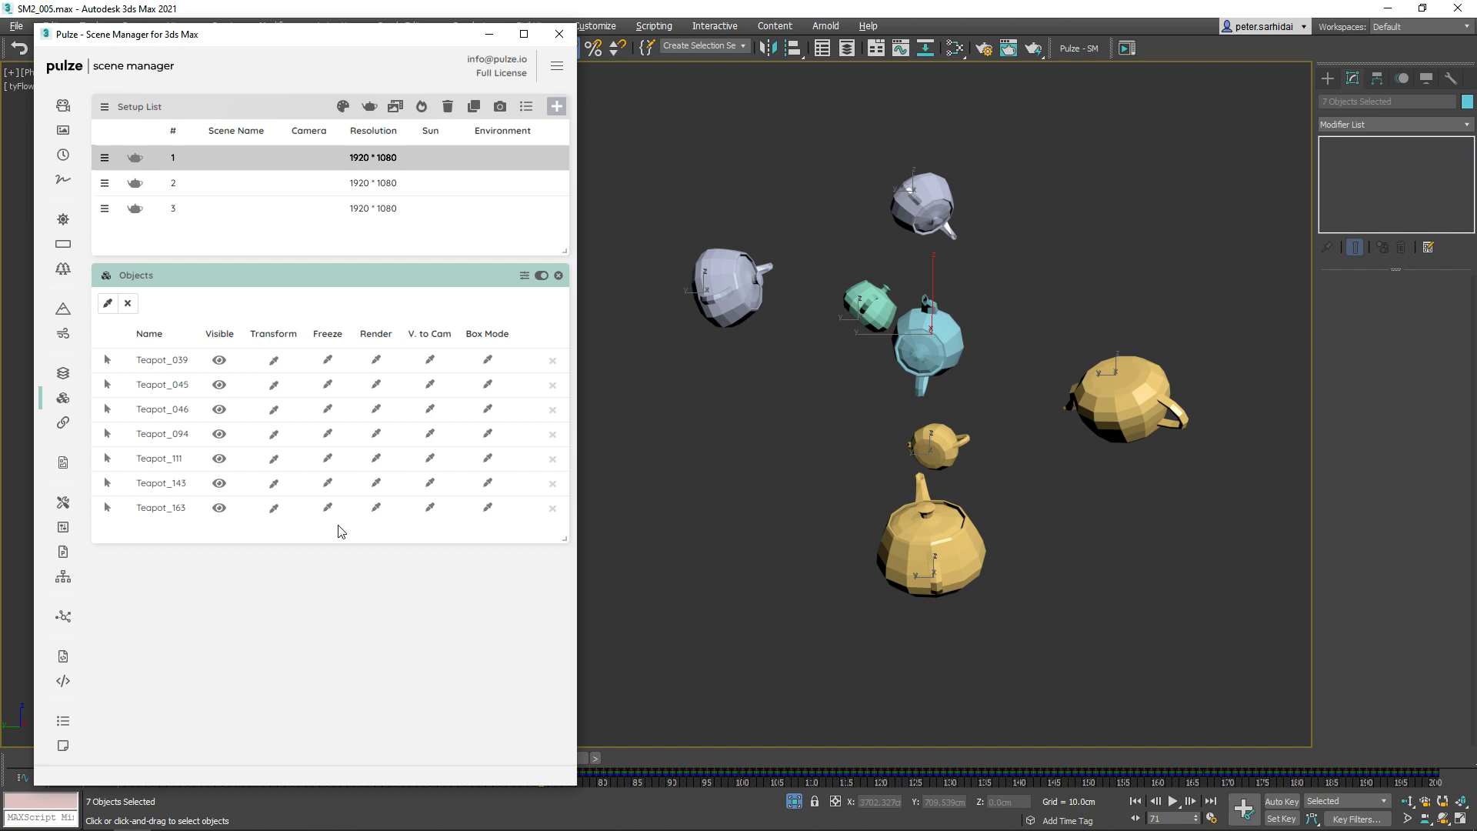
{"action": "left_click", "coordinate": [524, 276]}
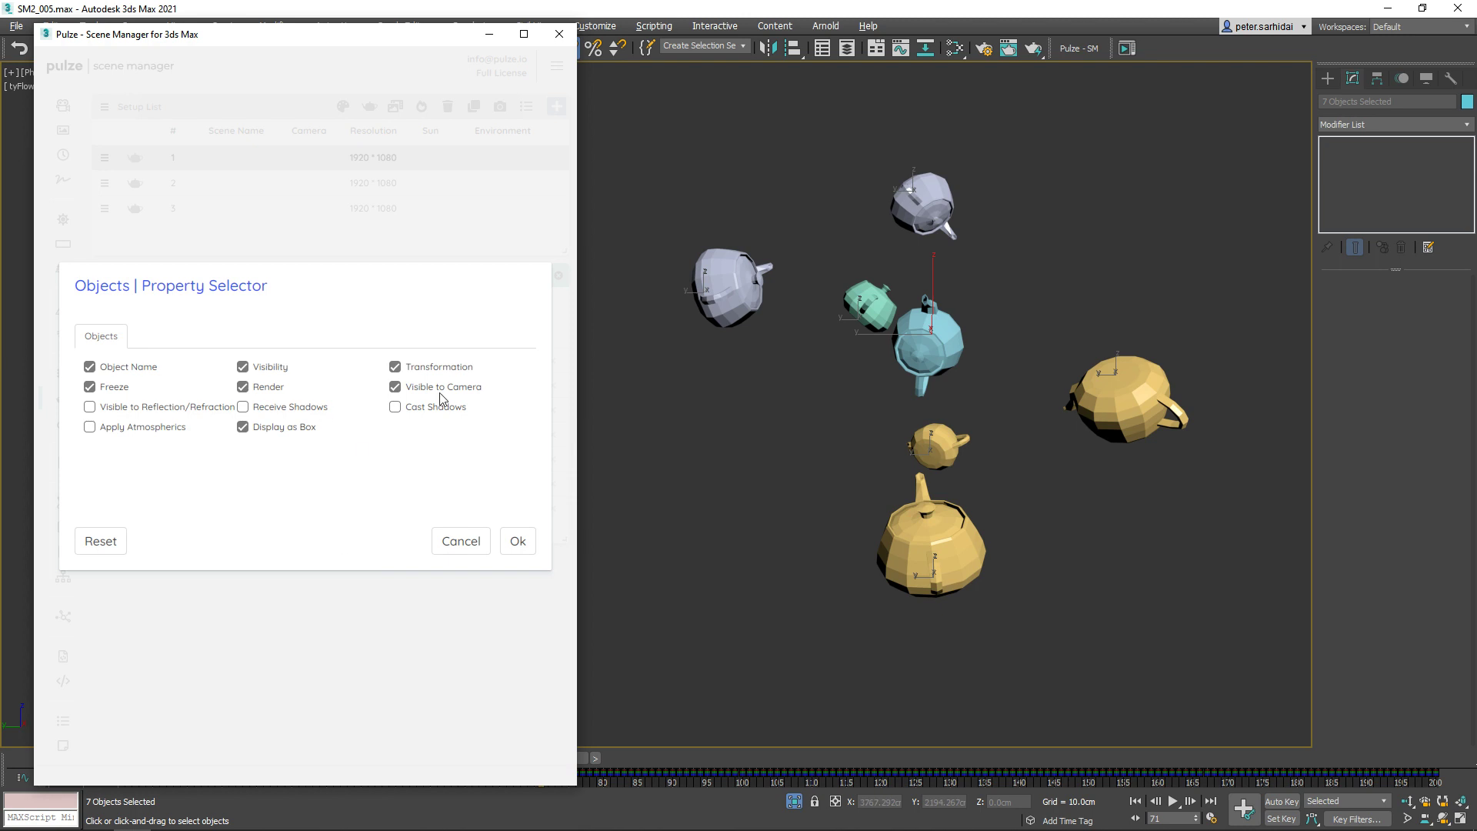
{"action": "left_click", "coordinate": [461, 542]}
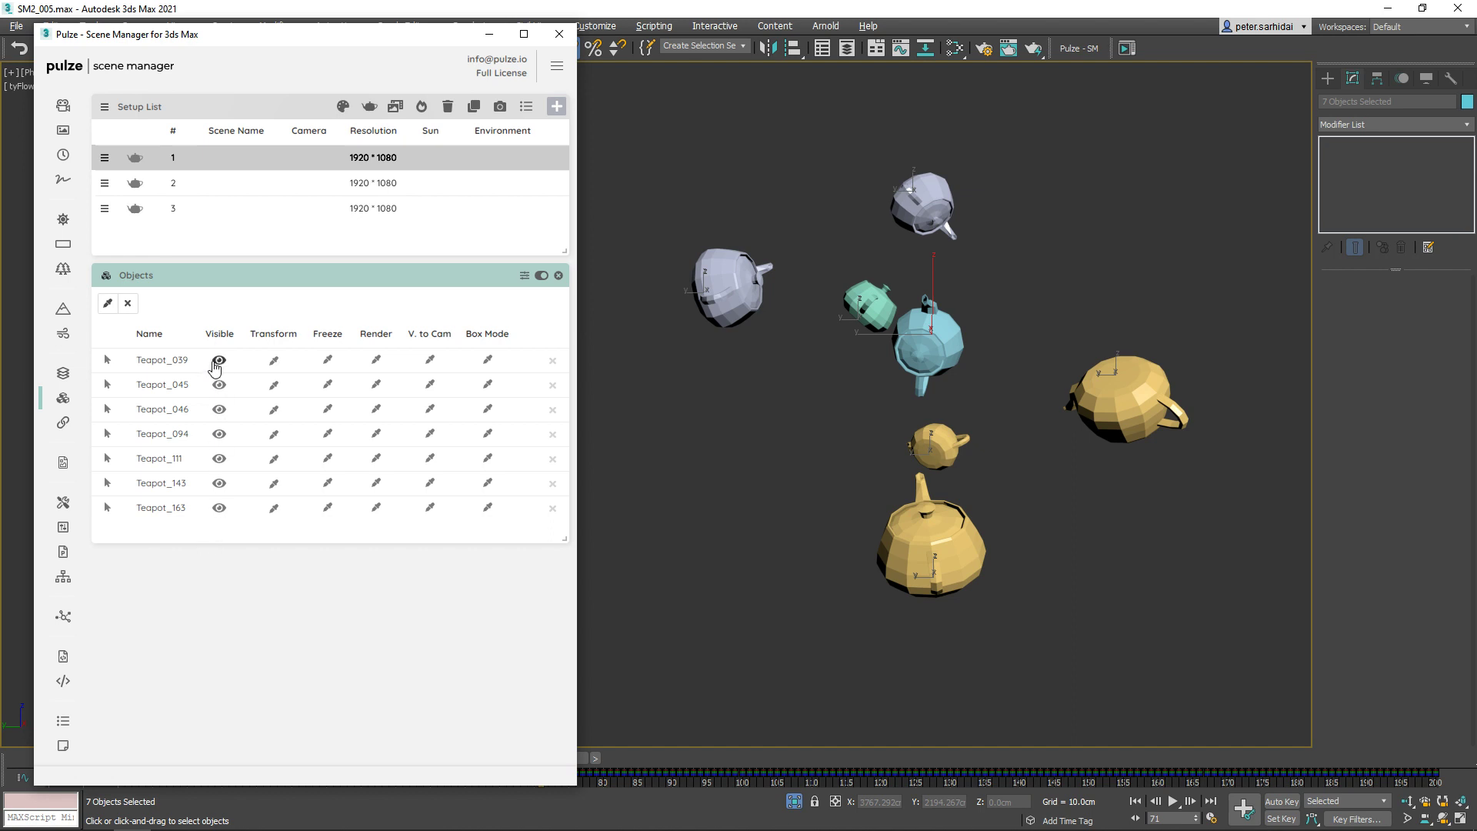
Hide Teapot_039, Teapot_045, Teapot_046, Teapot_094 and Teapot_111 in the third setup
{"action": "left_click", "coordinate": [280, 204]}
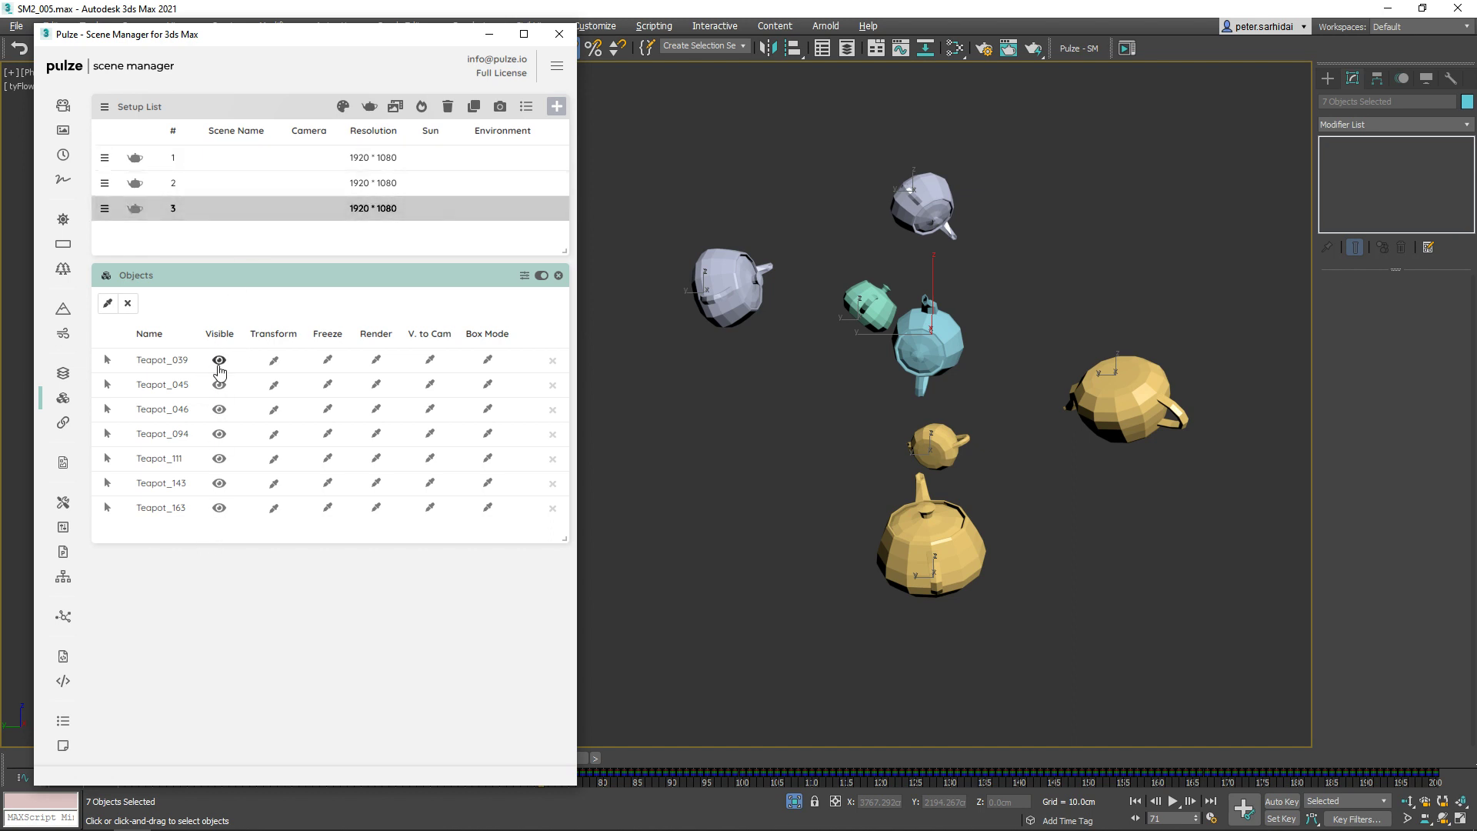
{"action": "left_click", "coordinate": [219, 359]}
{"action": "left_click", "coordinate": [219, 384]}
{"action": "left_click", "coordinate": [219, 408]}
{"action": "left_click", "coordinate": [220, 433]}
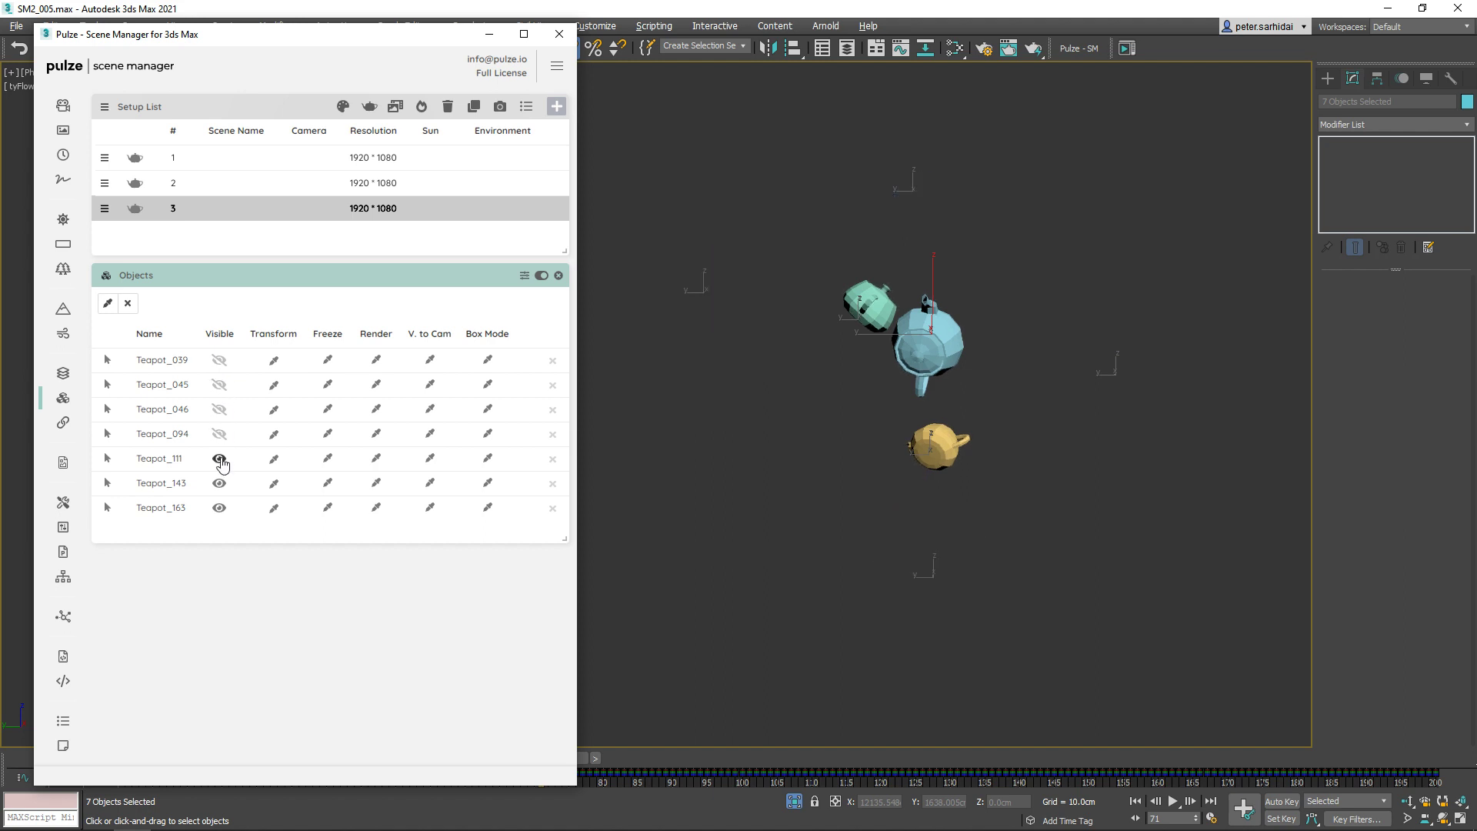
{"action": "left_click", "coordinate": [219, 459]}
Switch repeatedly between the second and third setups to compare the teapots' visibility in the viewport
{"action": "left_click", "coordinate": [267, 186]}
{"action": "left_click", "coordinate": [279, 211]}
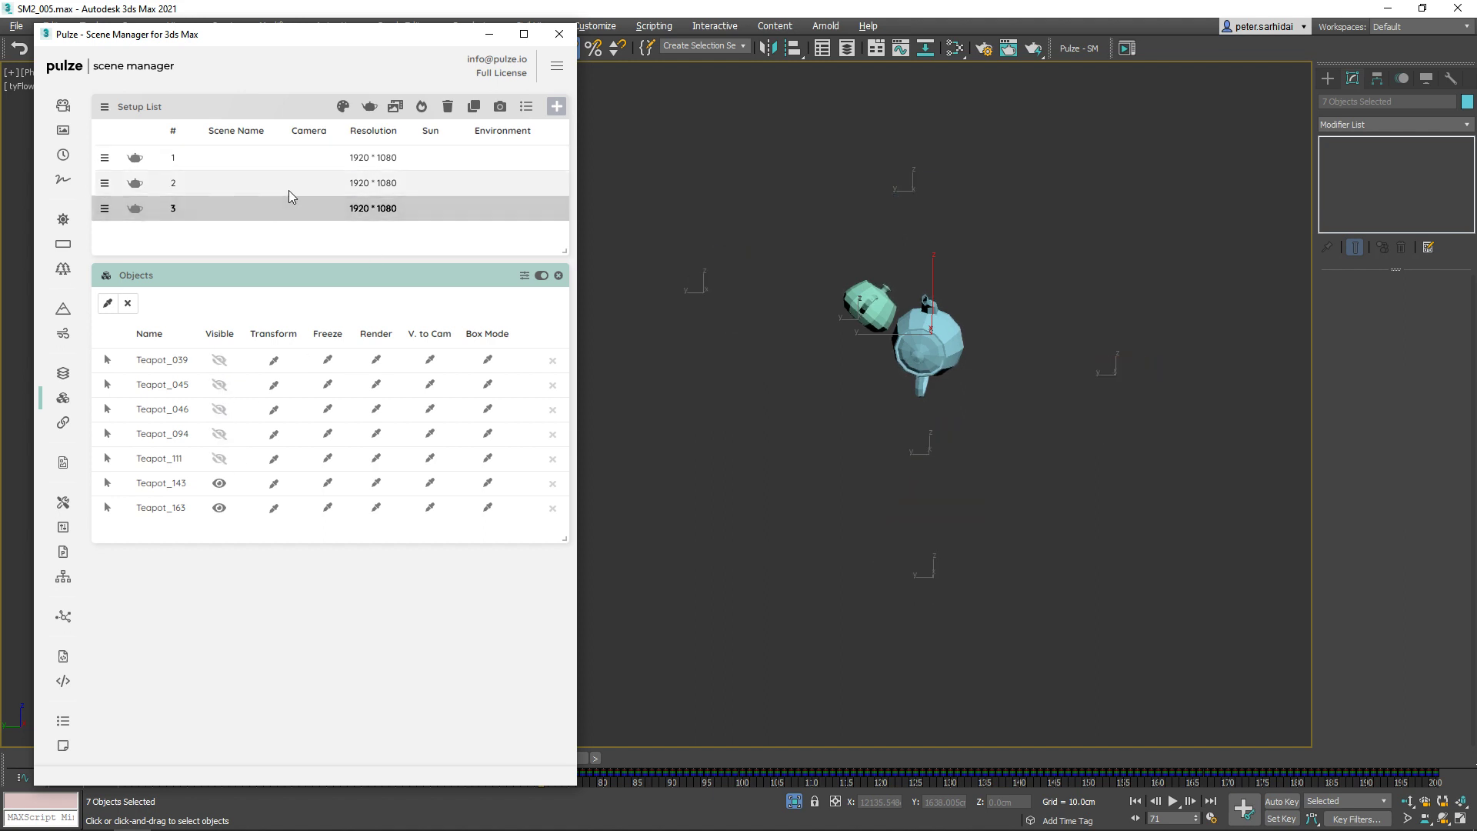
{"action": "left_click", "coordinate": [289, 190]}
{"action": "left_click", "coordinate": [287, 202]}
{"action": "left_click", "coordinate": [286, 191]}
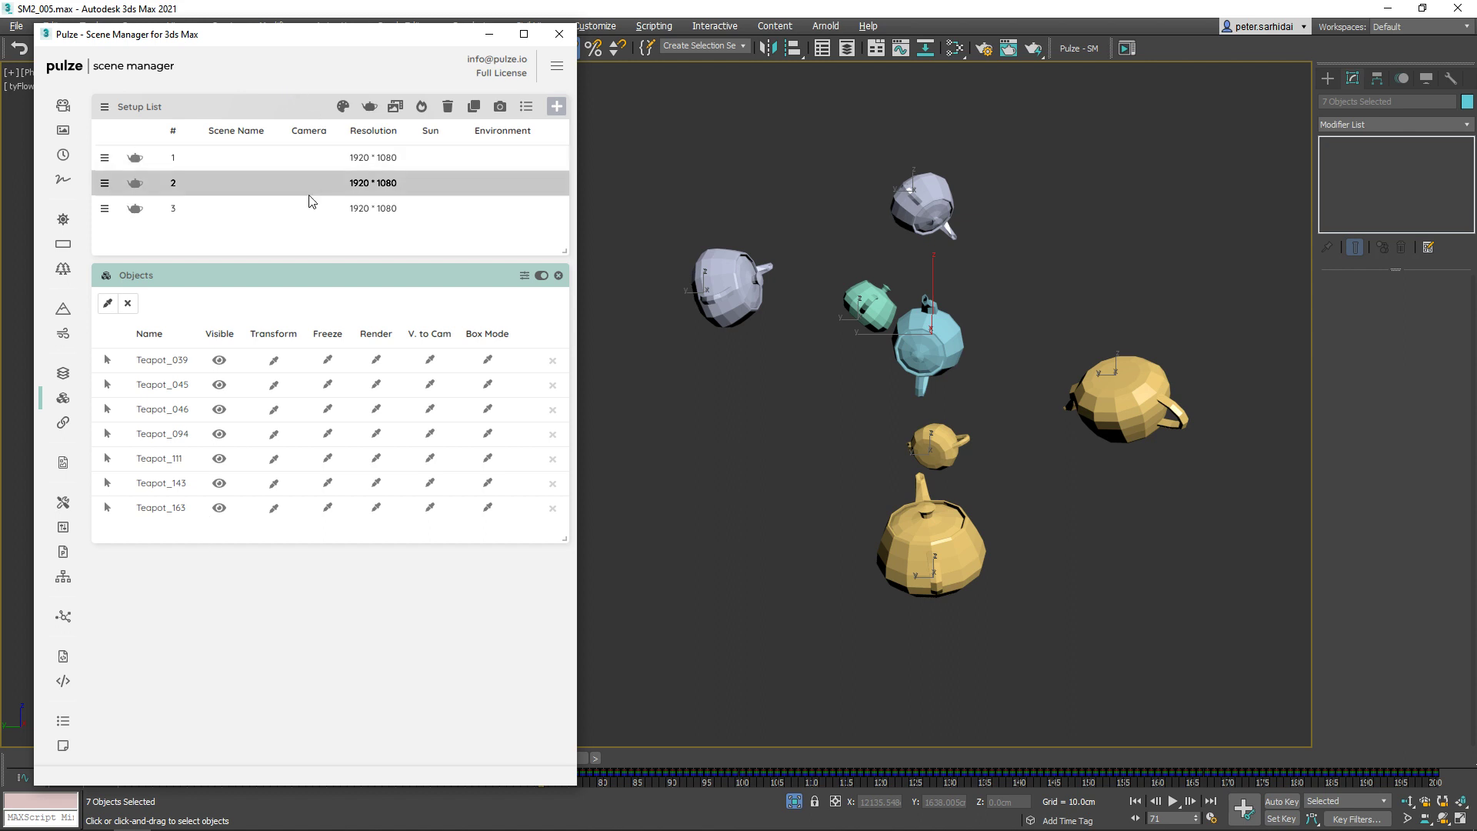
{"action": "left_click", "coordinate": [311, 203]}
{"action": "left_click", "coordinate": [312, 183]}
Select Teapot_039 from the second setup's object list and freeze it in that setup
{"action": "left_click", "coordinate": [900, 381]}
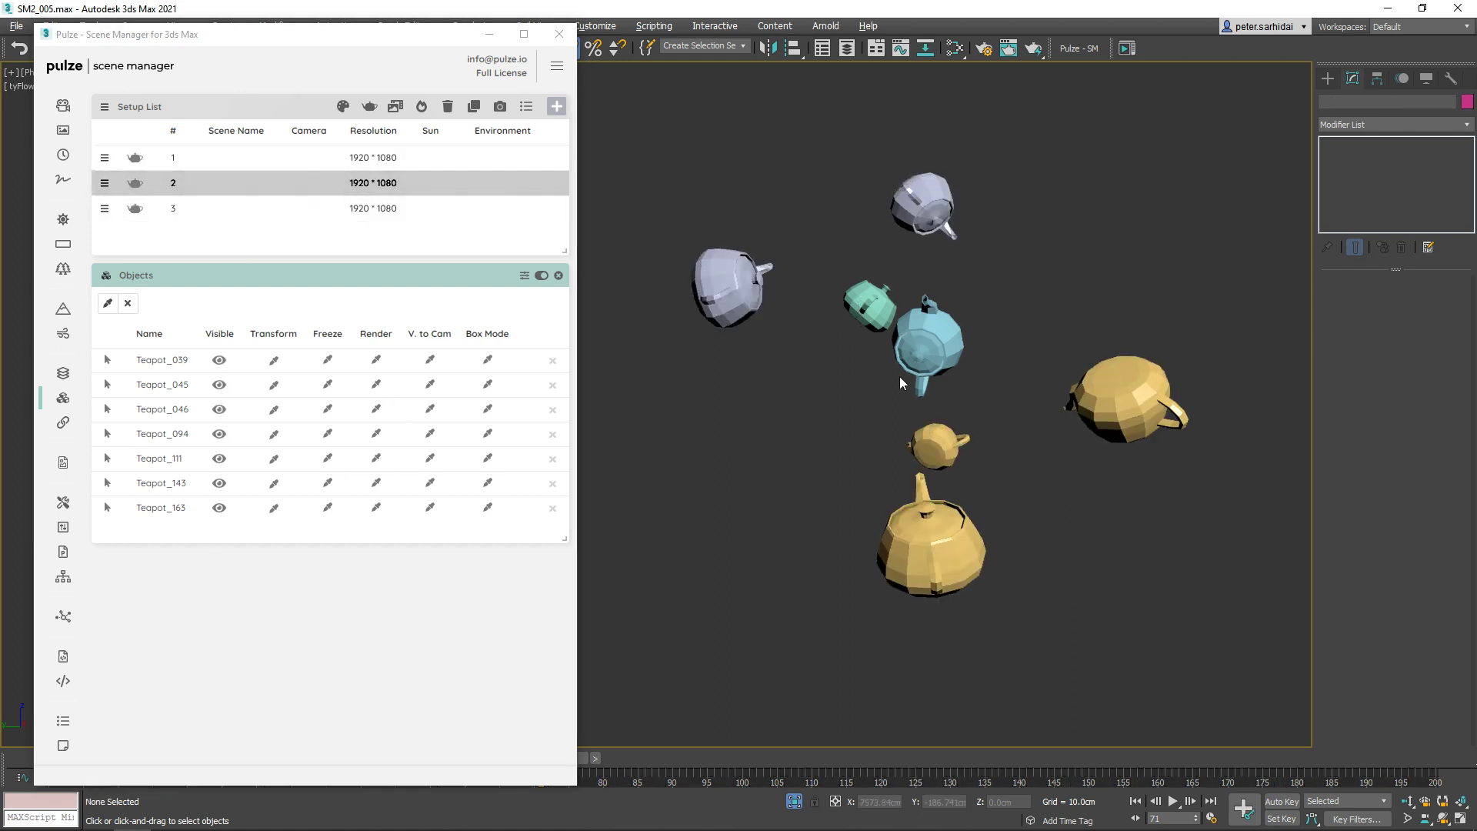
{"action": "left_click", "coordinate": [901, 378]}
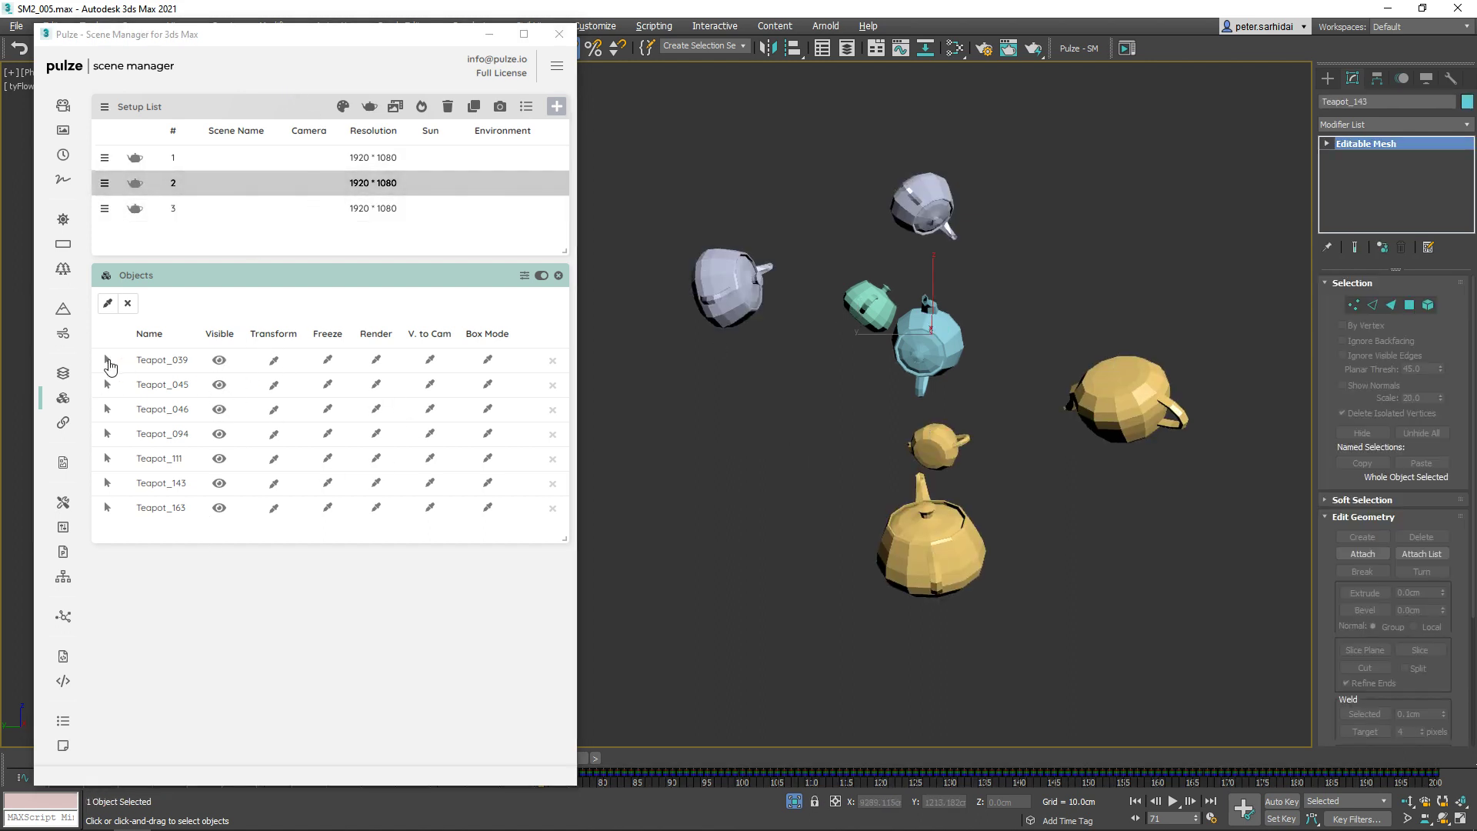
{"action": "left_click", "coordinate": [108, 360]}
{"action": "left_click", "coordinate": [329, 362]}
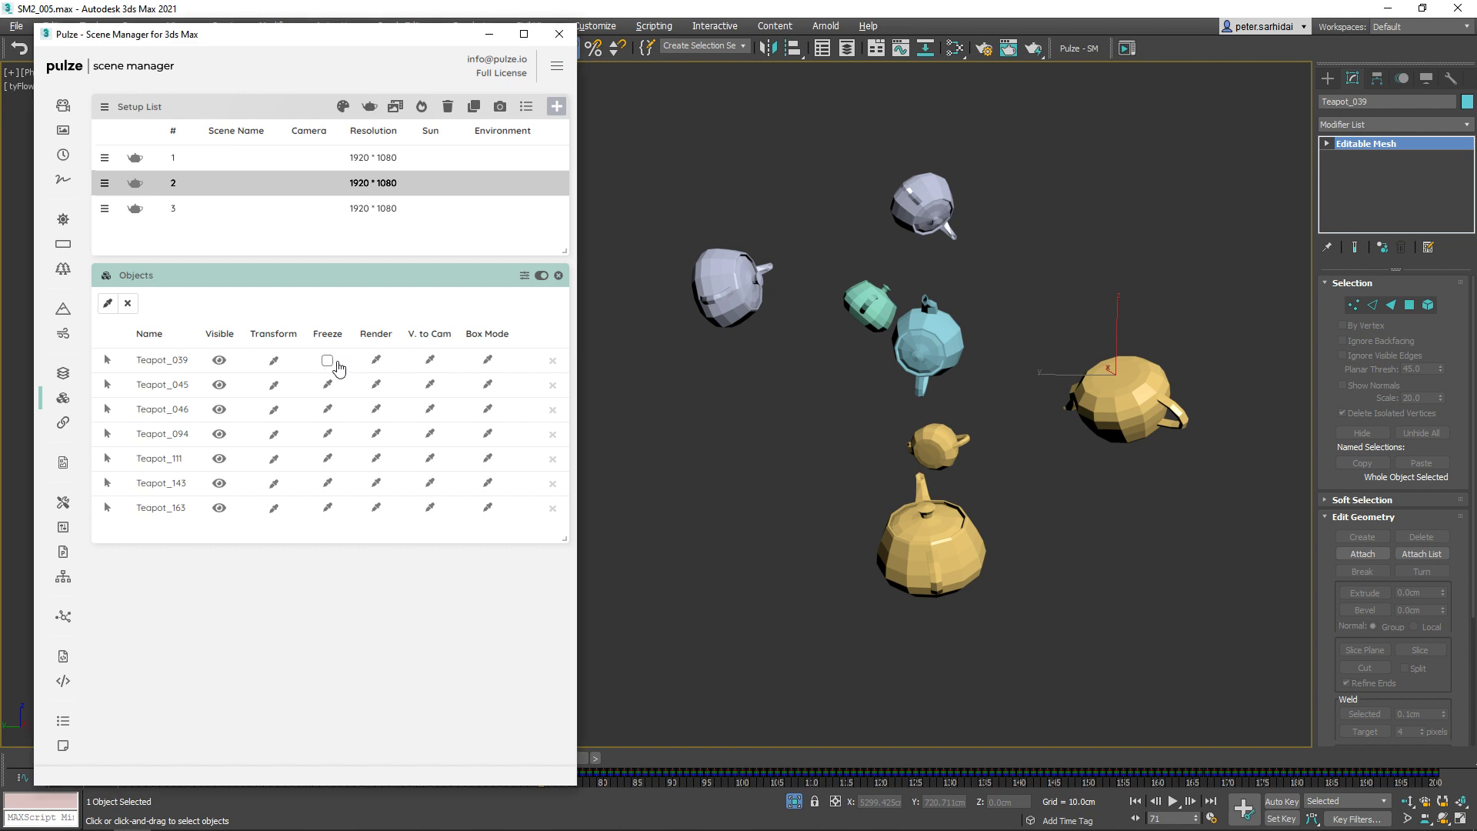
{"action": "left_click", "coordinate": [329, 362]}
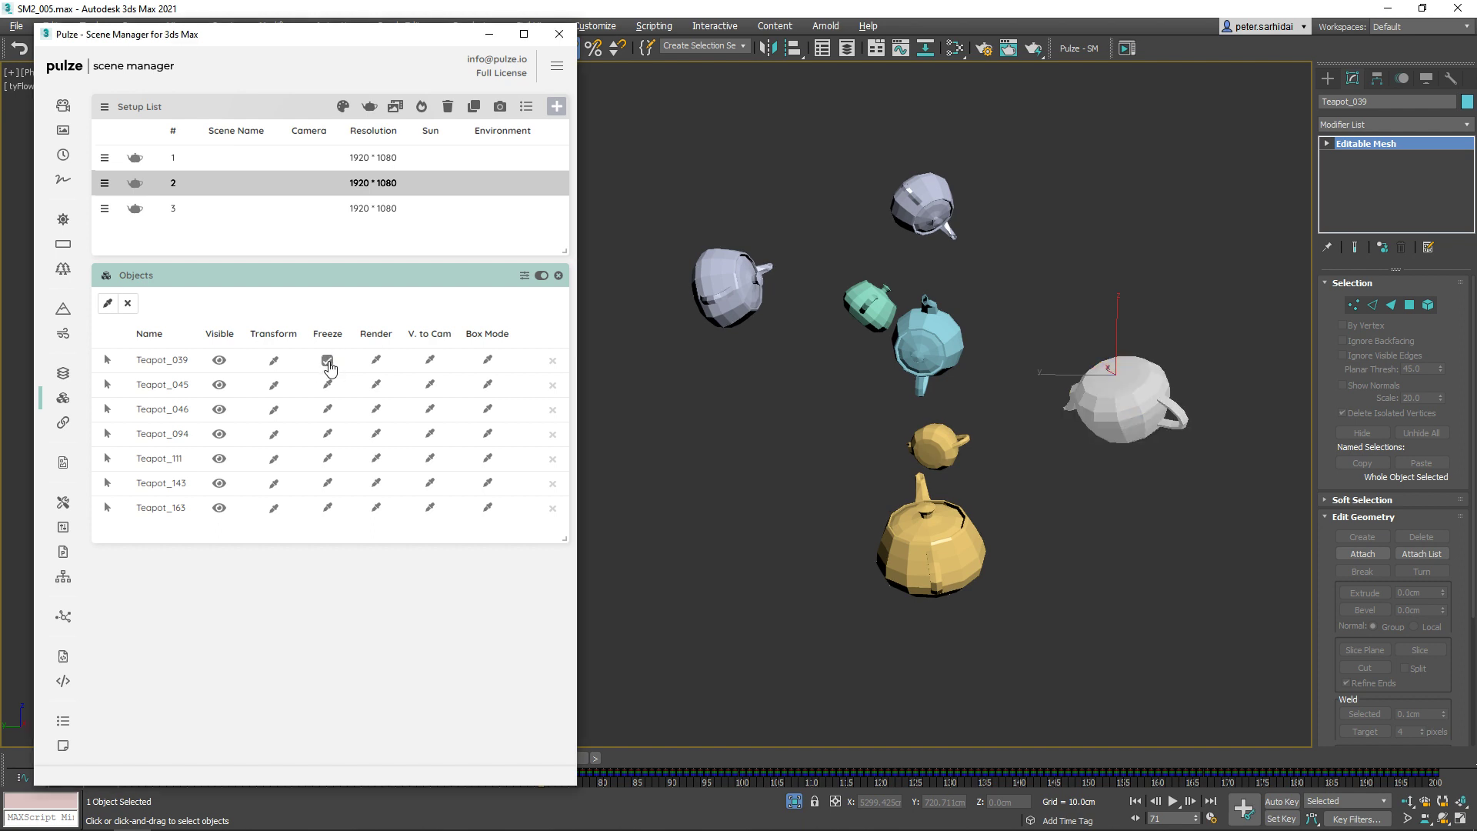
Switch to the third setup and back to the second to compare Teapot_039's freeze state
{"action": "left_click", "coordinate": [426, 207]}
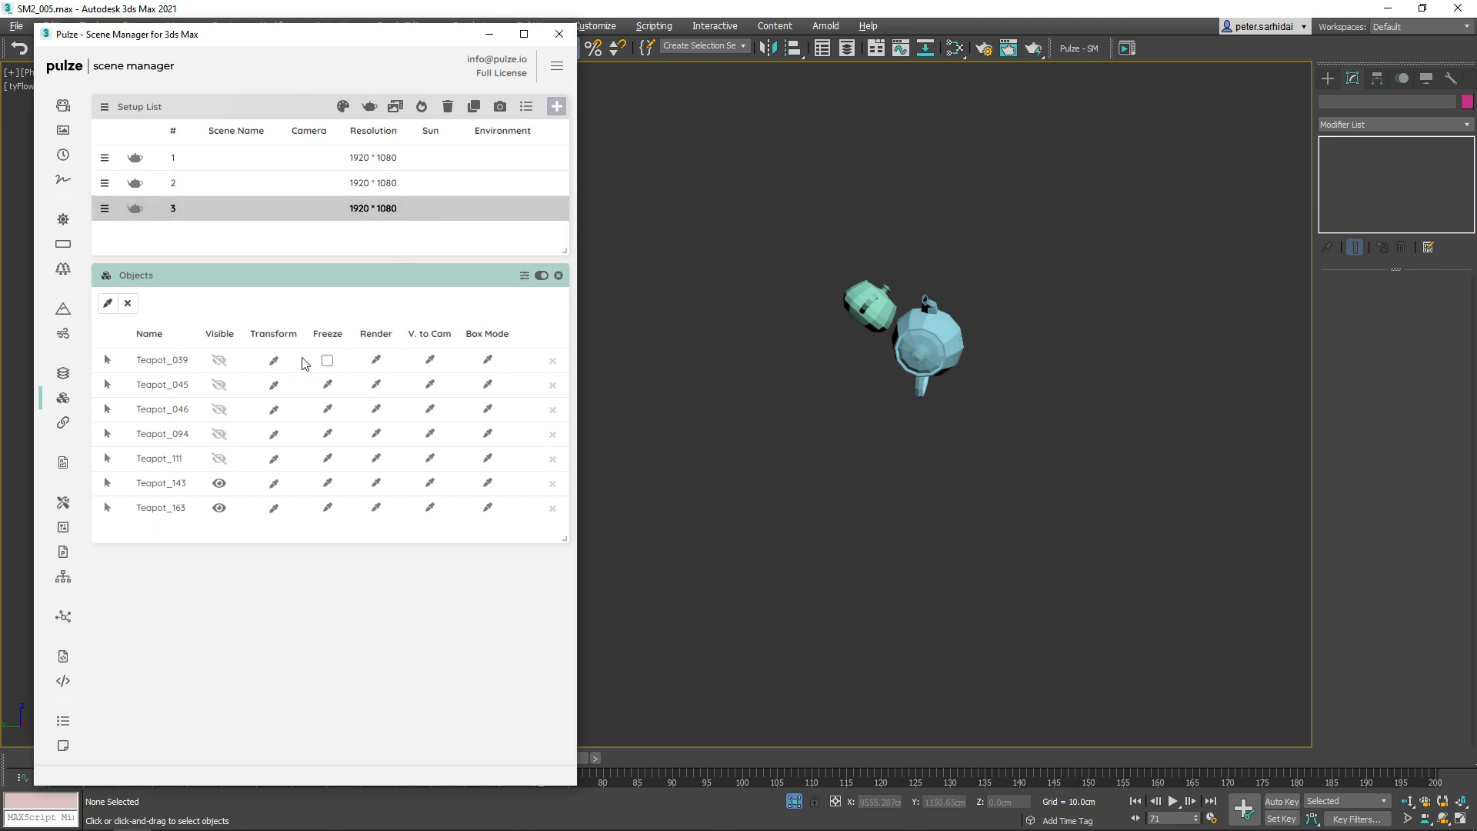
{"action": "left_click", "coordinate": [394, 183]}
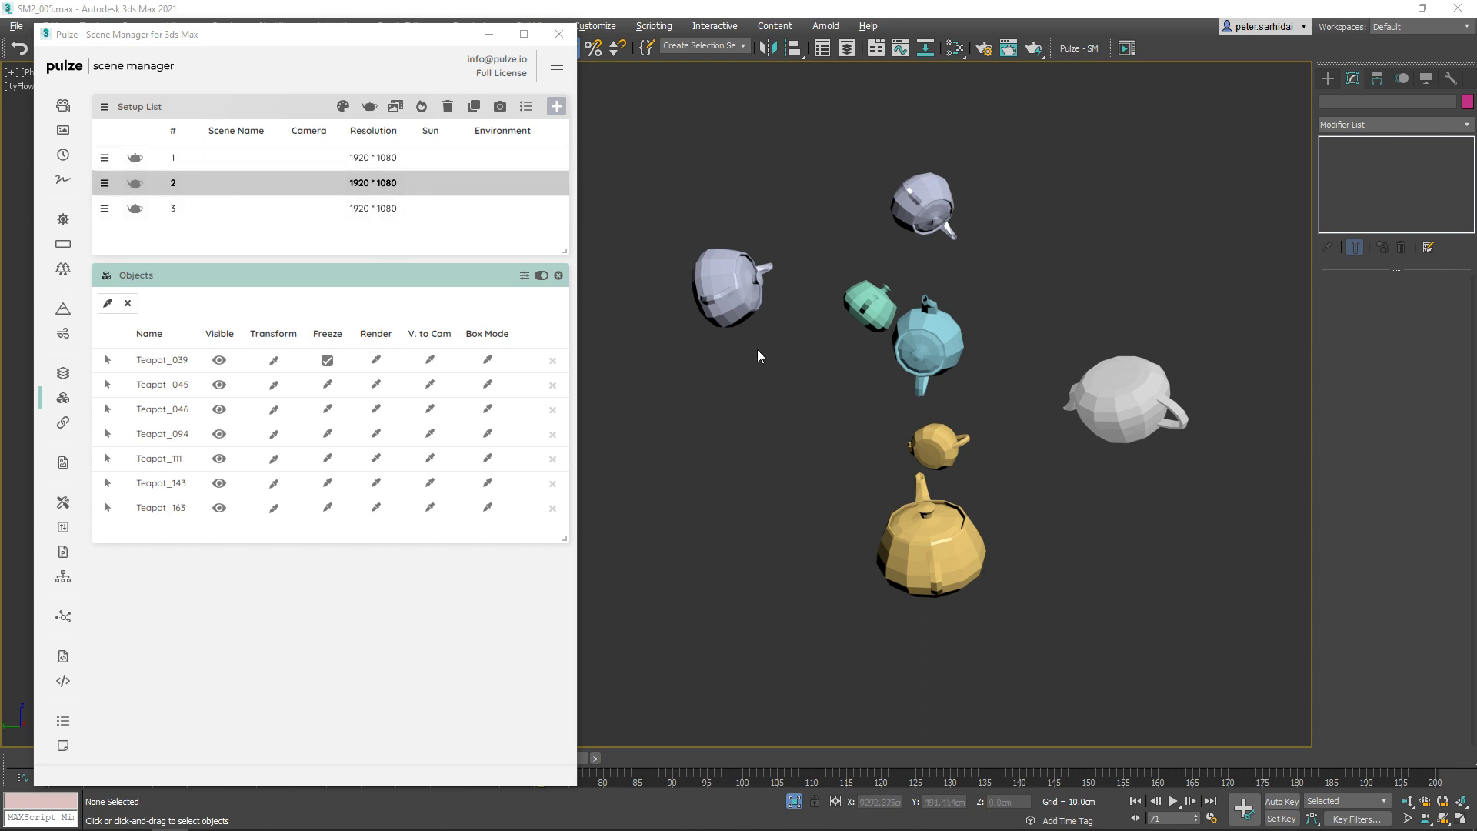
Select Teapot_045 in the viewport, store its transform in the Objects module, and activate the first setup
{"action": "left_click", "coordinate": [731, 287]}
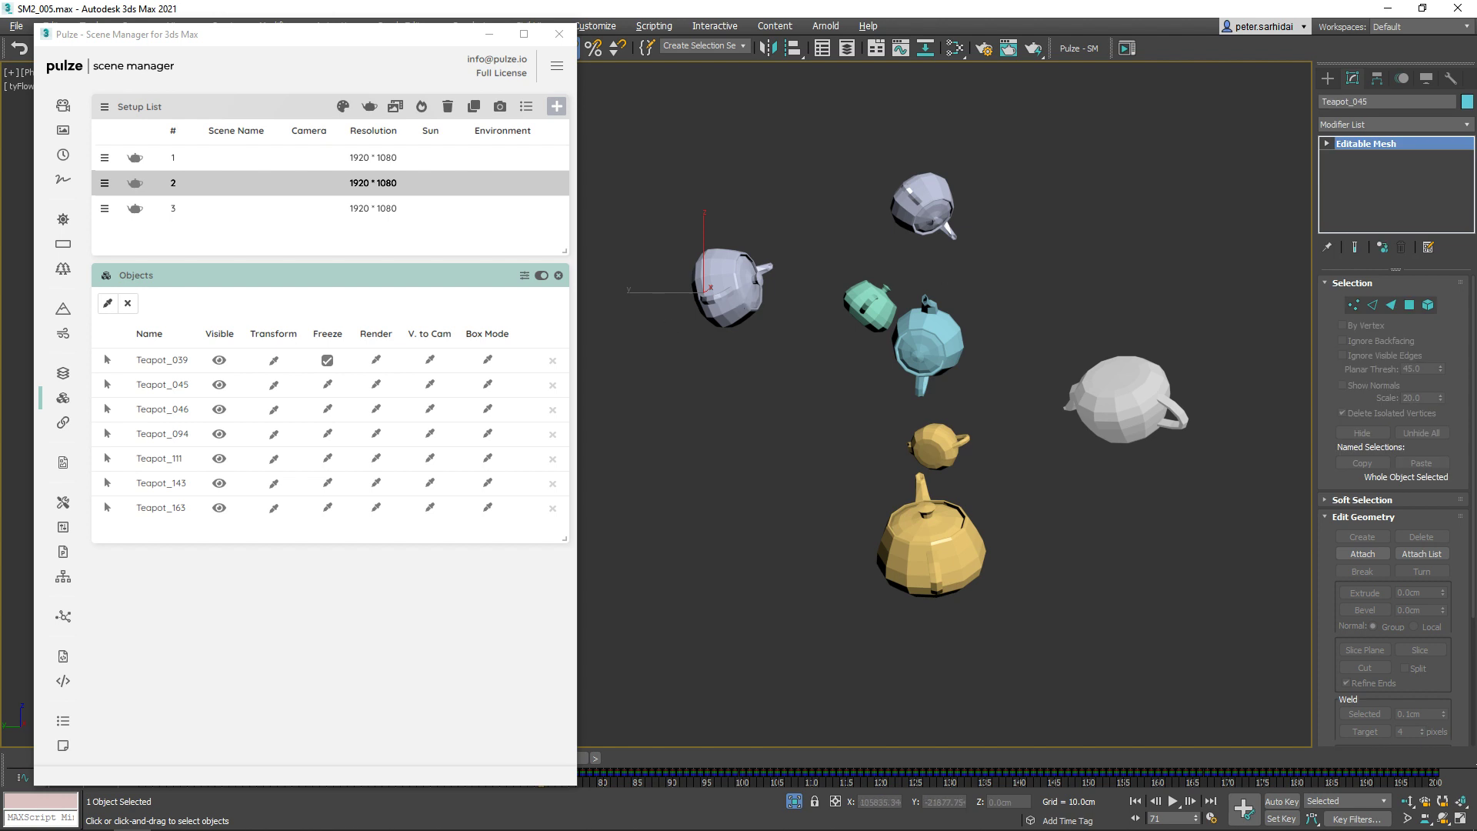
{"action": "left_click", "coordinate": [275, 390]}
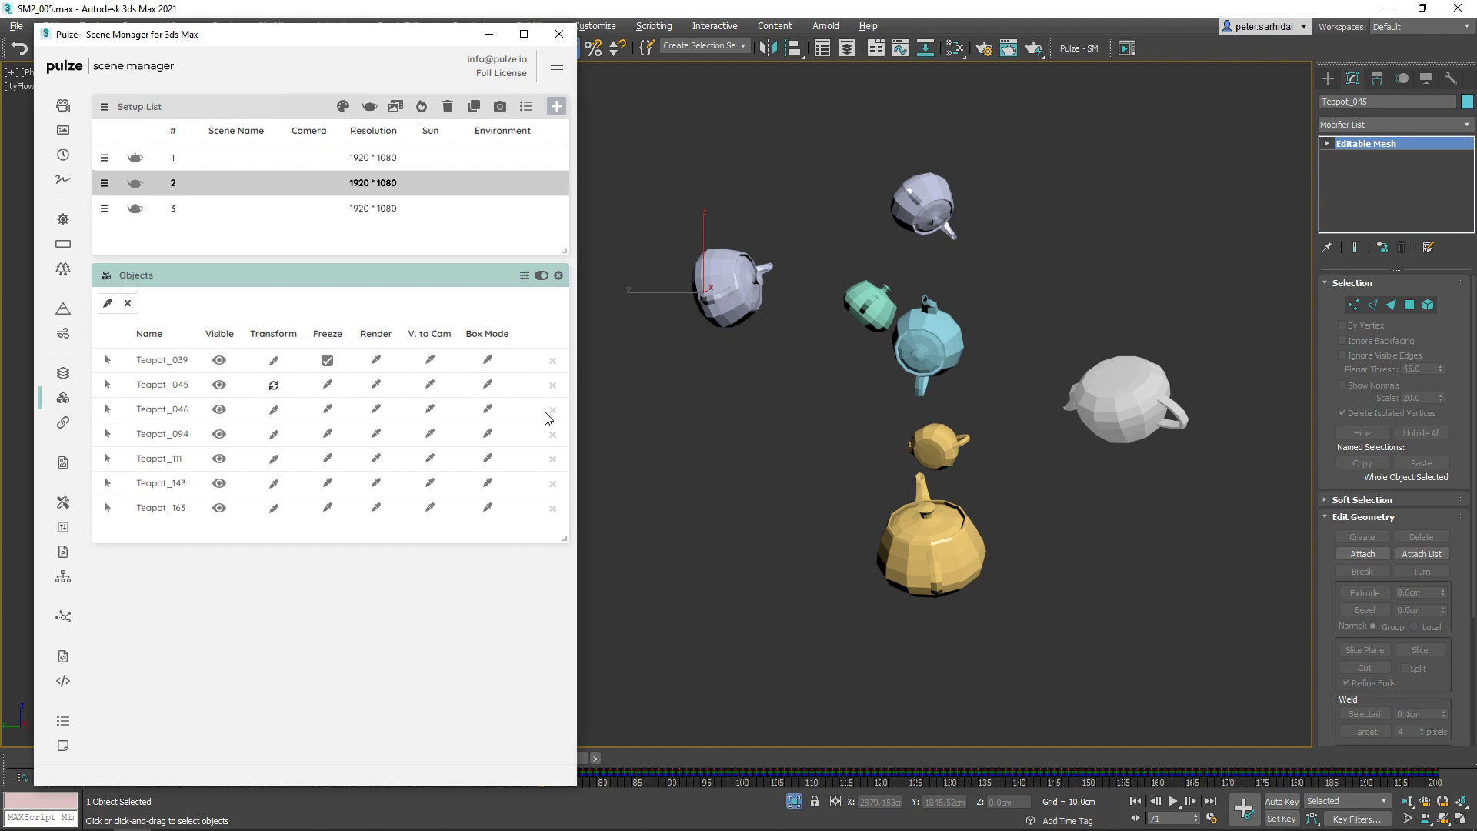
{"action": "left_click", "coordinate": [453, 208]}
{"action": "left_click", "coordinate": [448, 160]}
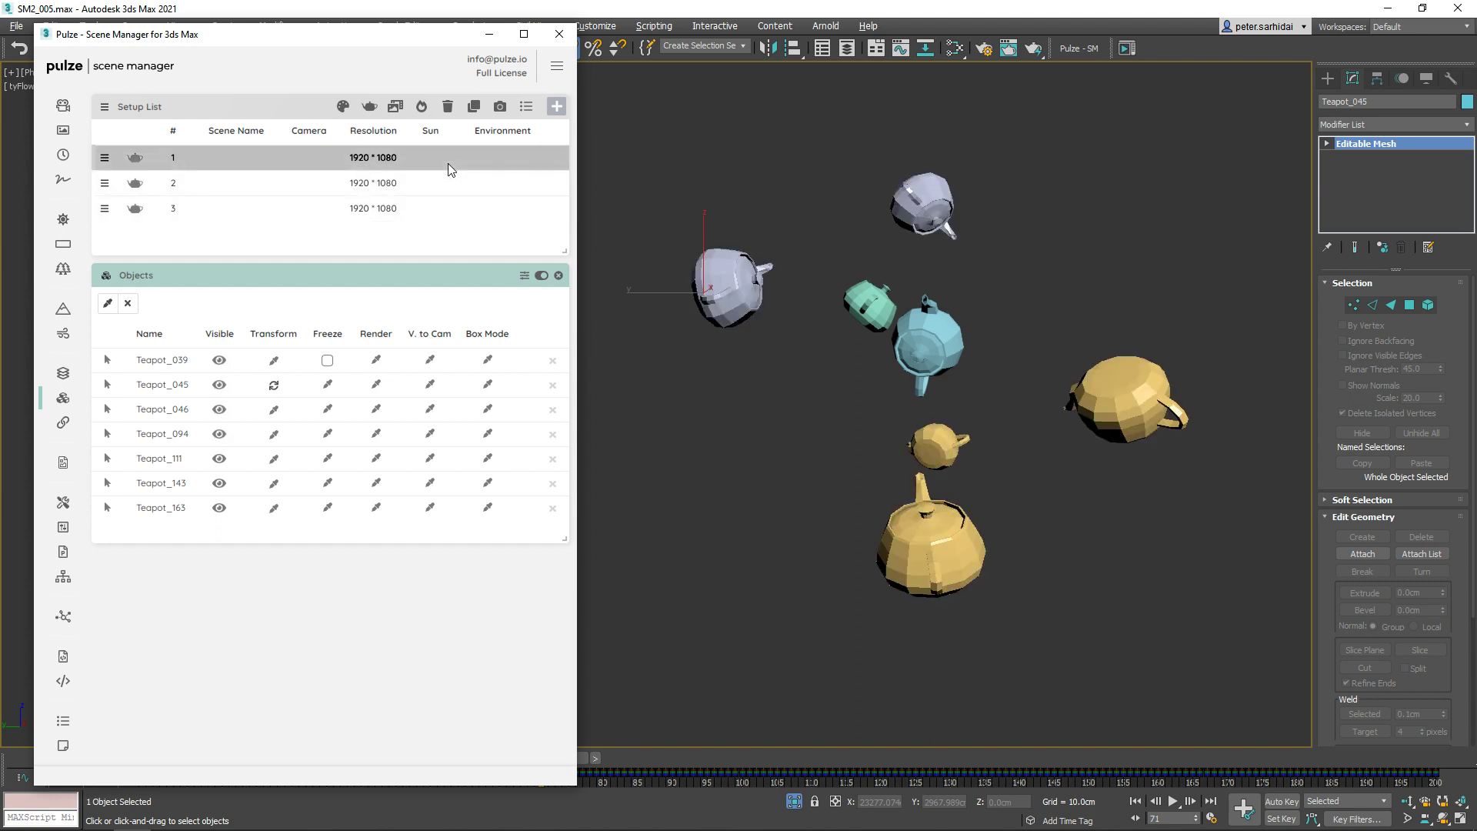
Move Teapot_045 upward, enlarge and rotate it in the first setup, and update its stored transform there
{"action": "key", "text": "w"}
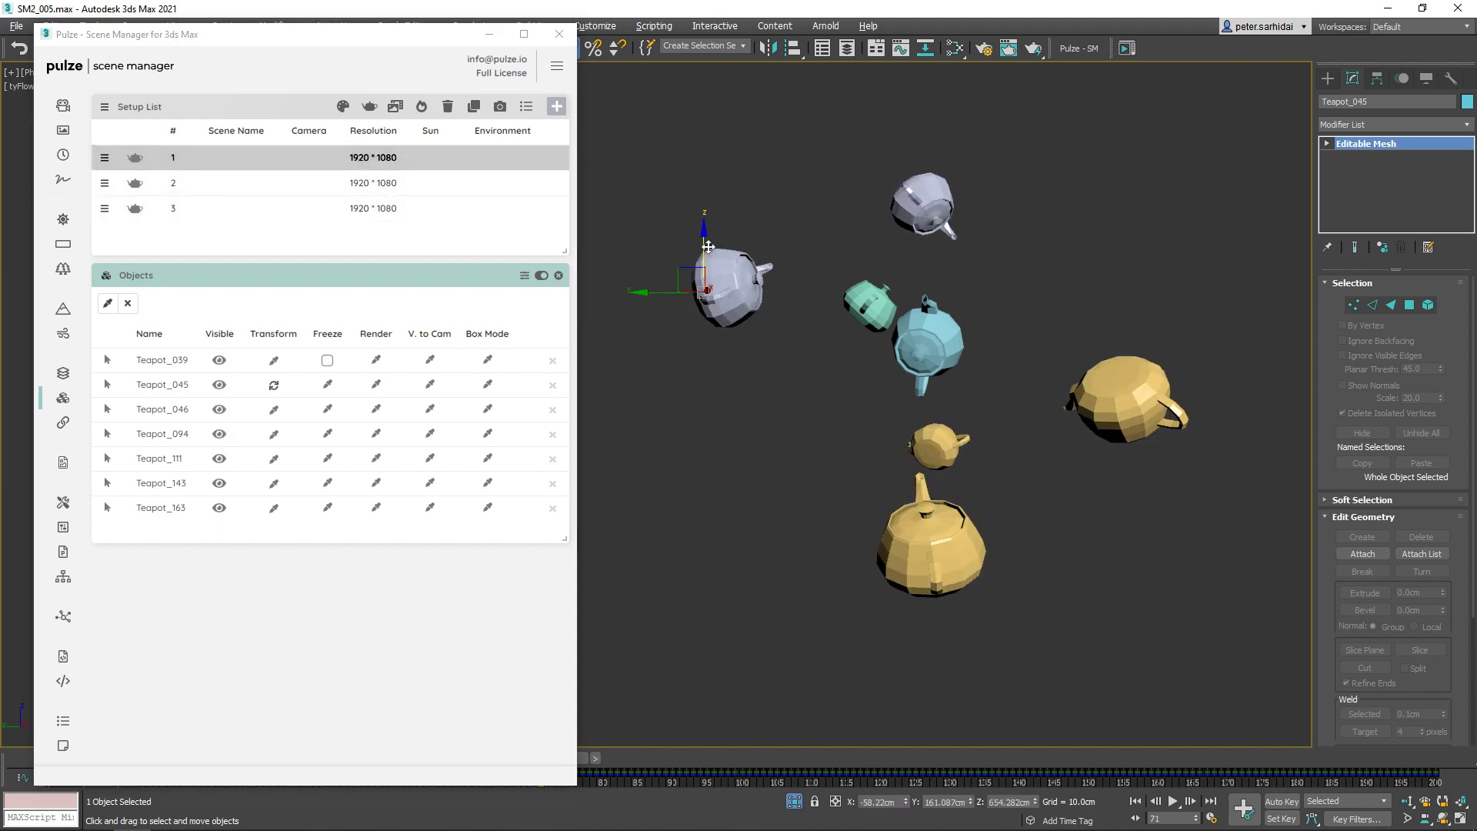
{"action": "left_click_drag", "start_coordinate": [704, 245], "coordinate": [721, 141]}
{"action": "key", "text": "r"}
{"action": "key", "text": "e"}
{"action": "left_click_drag", "start_coordinate": [703, 194], "coordinate": [703, 147]}
{"action": "left_click", "coordinate": [276, 387]}
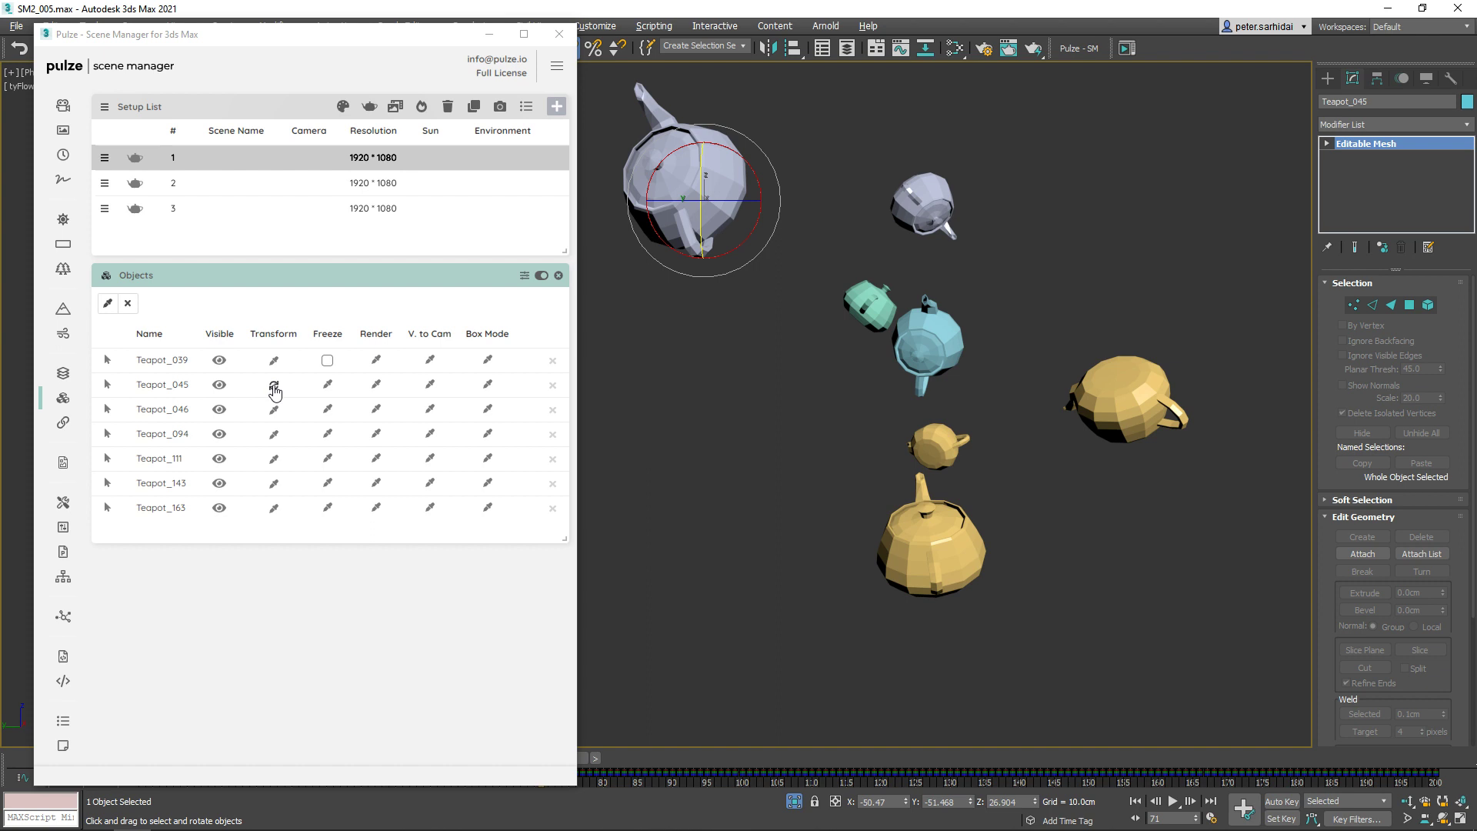
Switch repeatedly between the first and second setups to compare Teapot_045's transform in the viewport
{"action": "left_click", "coordinate": [440, 184]}
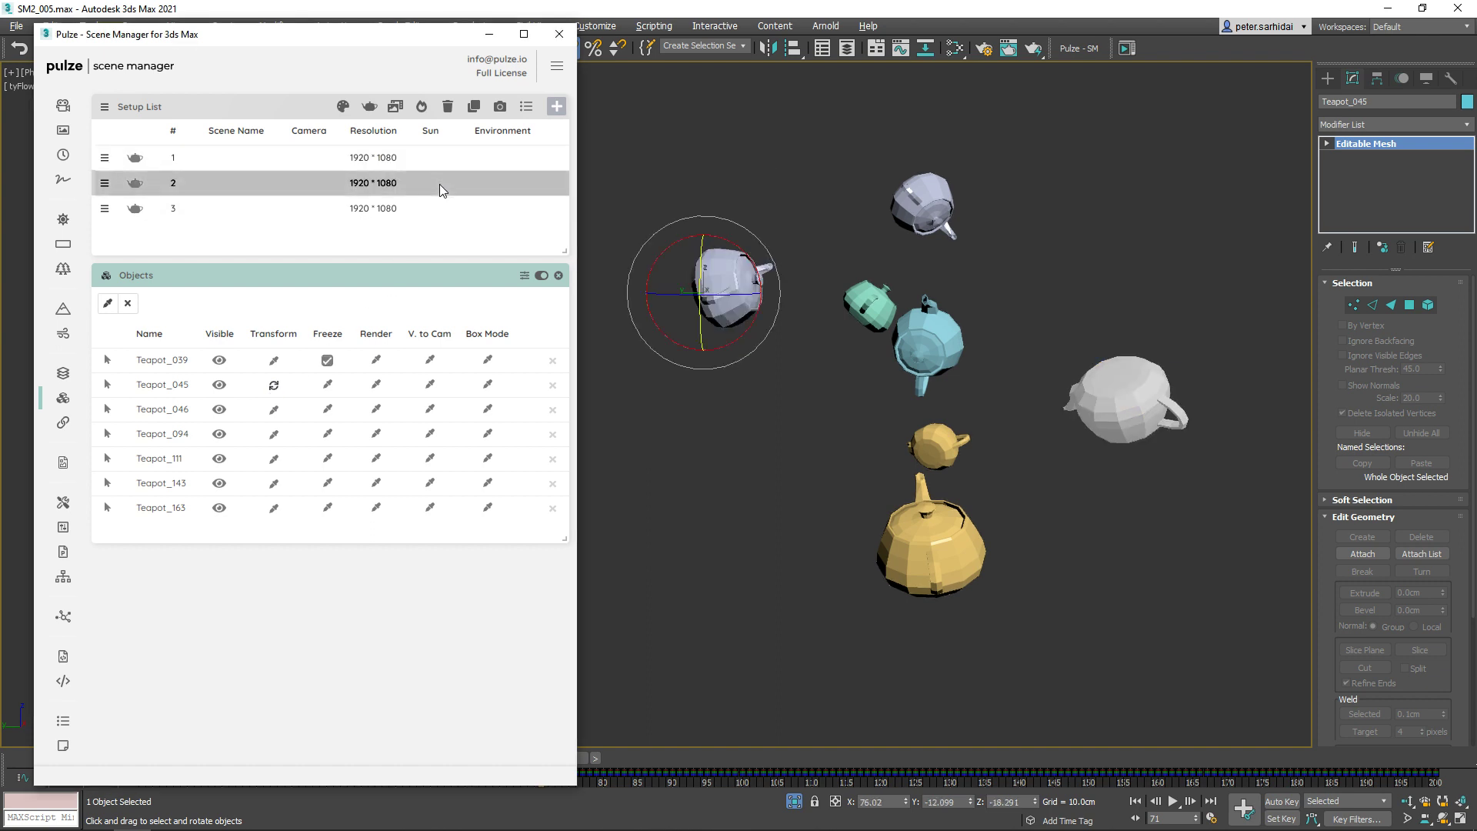
{"action": "left_click", "coordinate": [437, 154]}
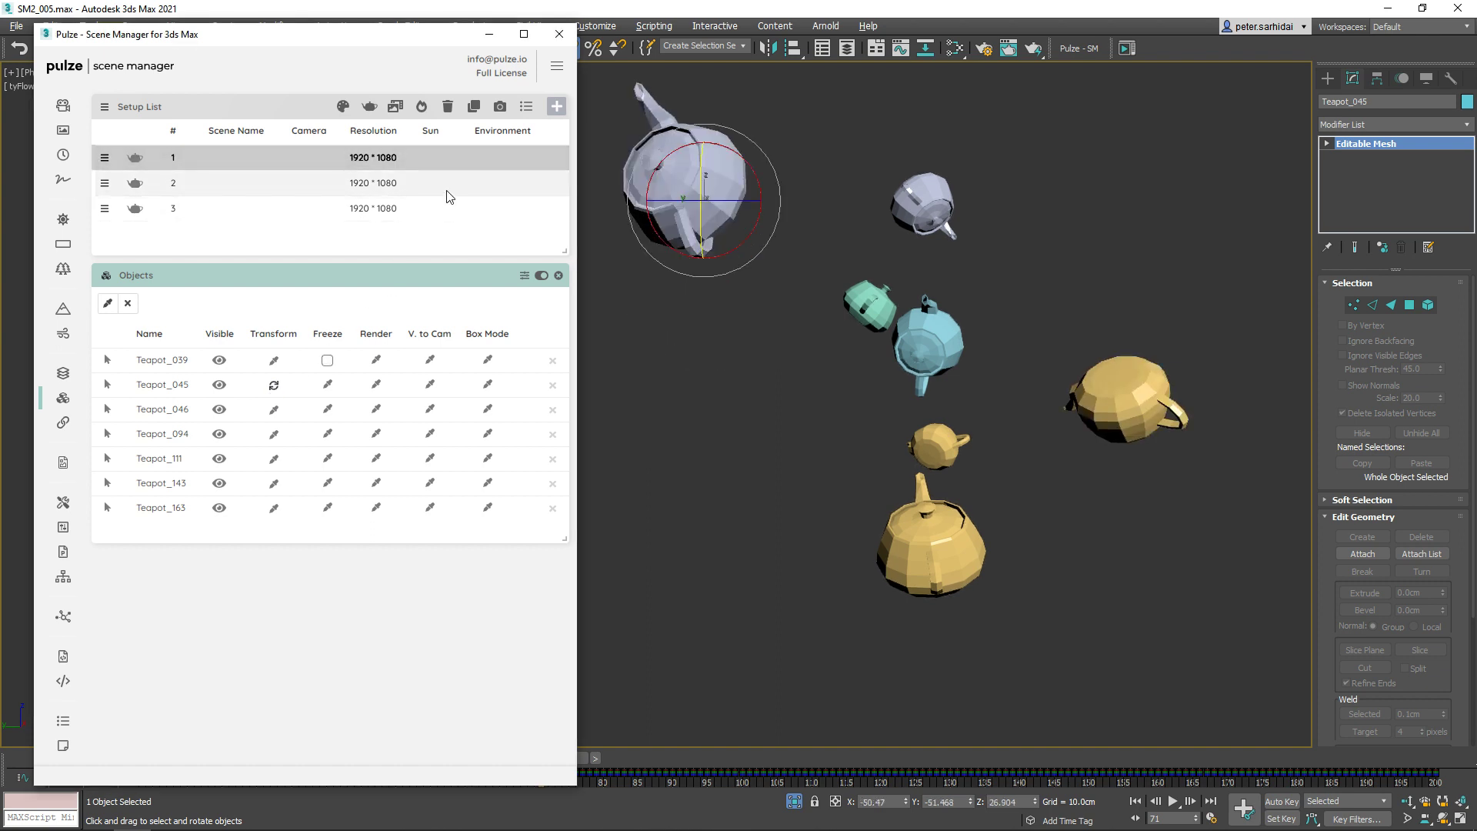
{"action": "left_click", "coordinate": [449, 188]}
{"action": "left_click", "coordinate": [451, 164]}
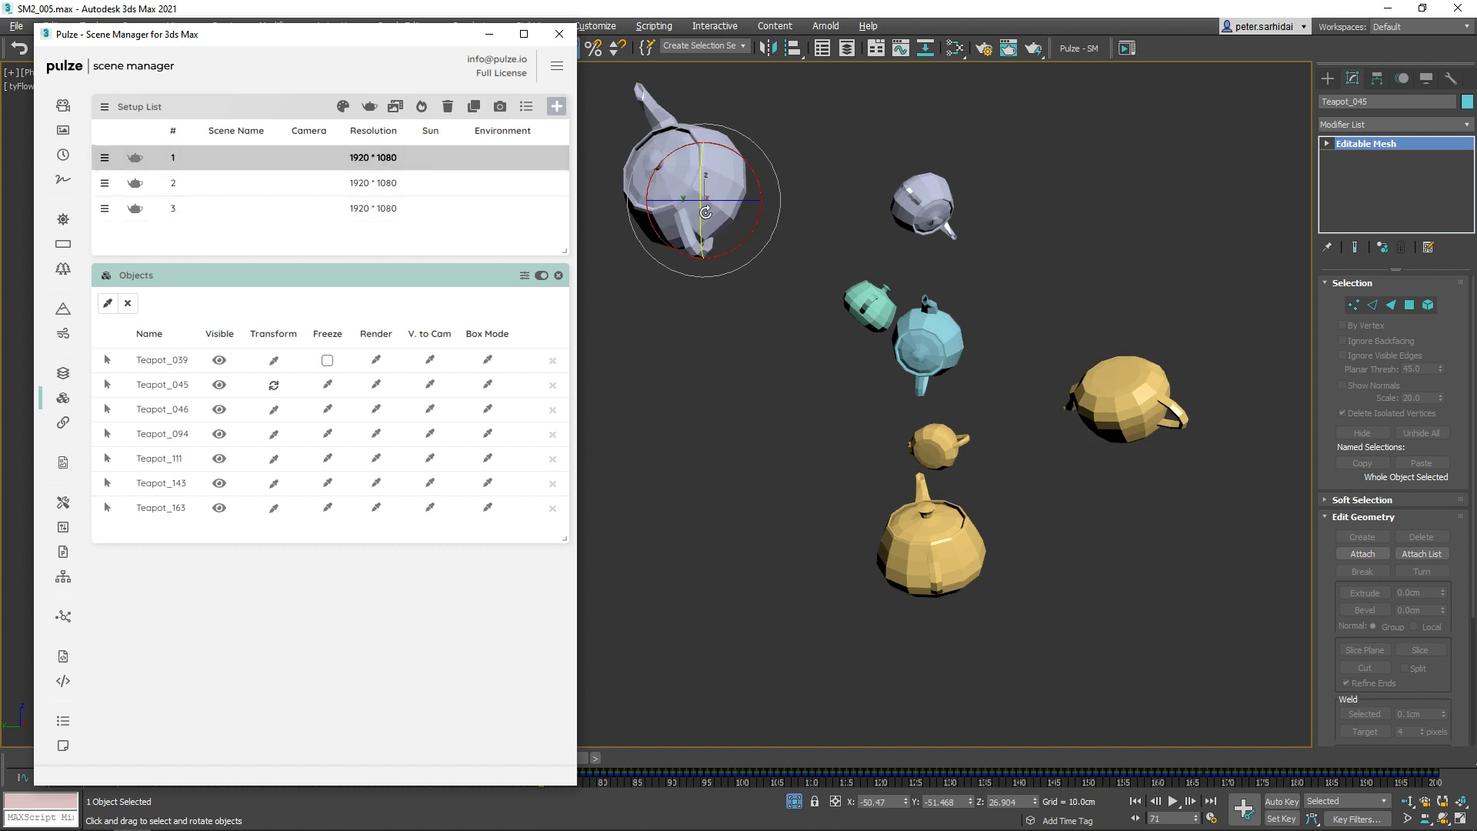
{"action": "left_click", "coordinate": [430, 186]}
{"action": "left_click", "coordinate": [436, 160]}
{"action": "left_click", "coordinate": [436, 188]}
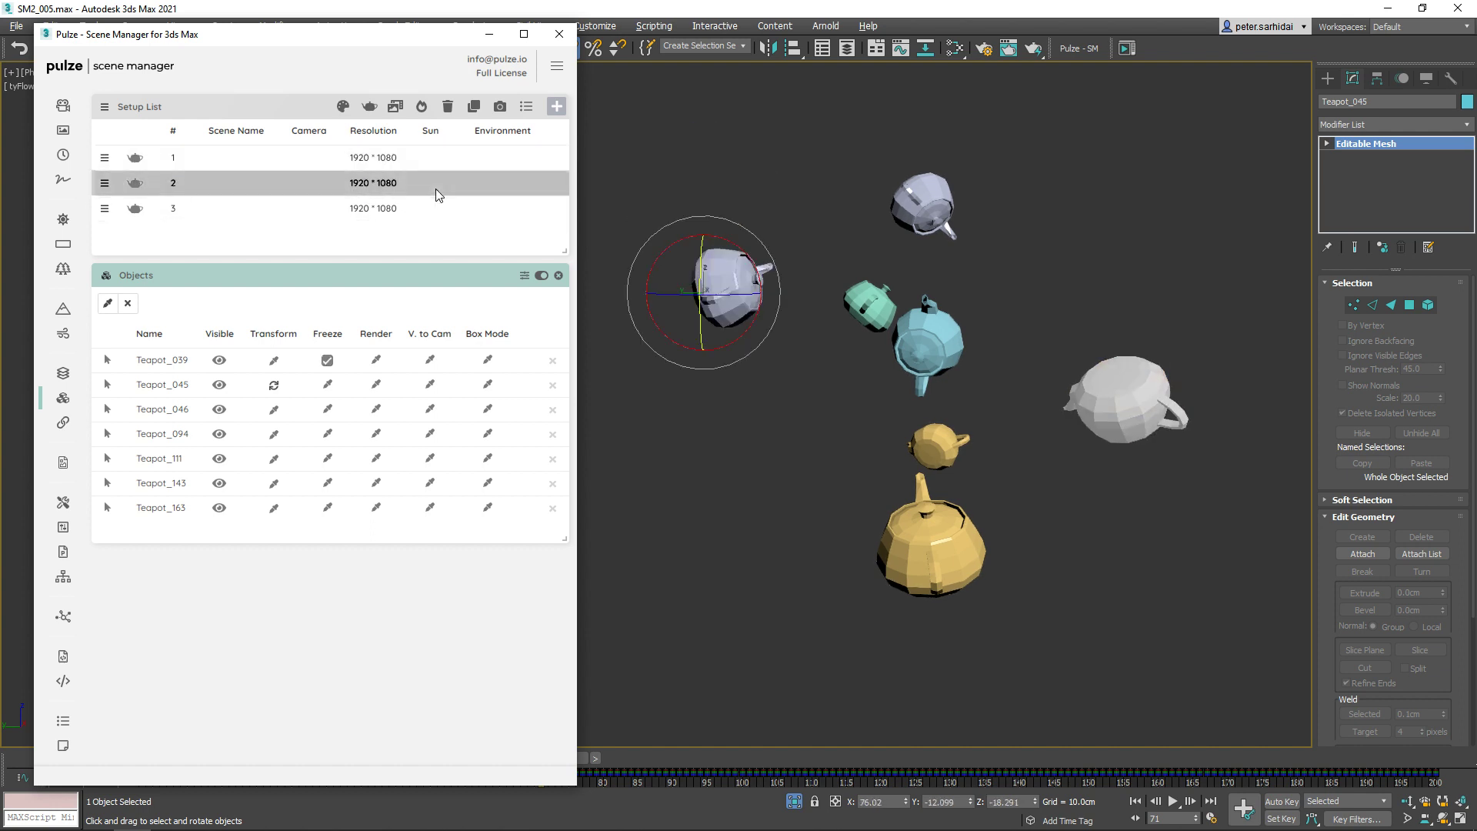
{"action": "left_click", "coordinate": [436, 160]}
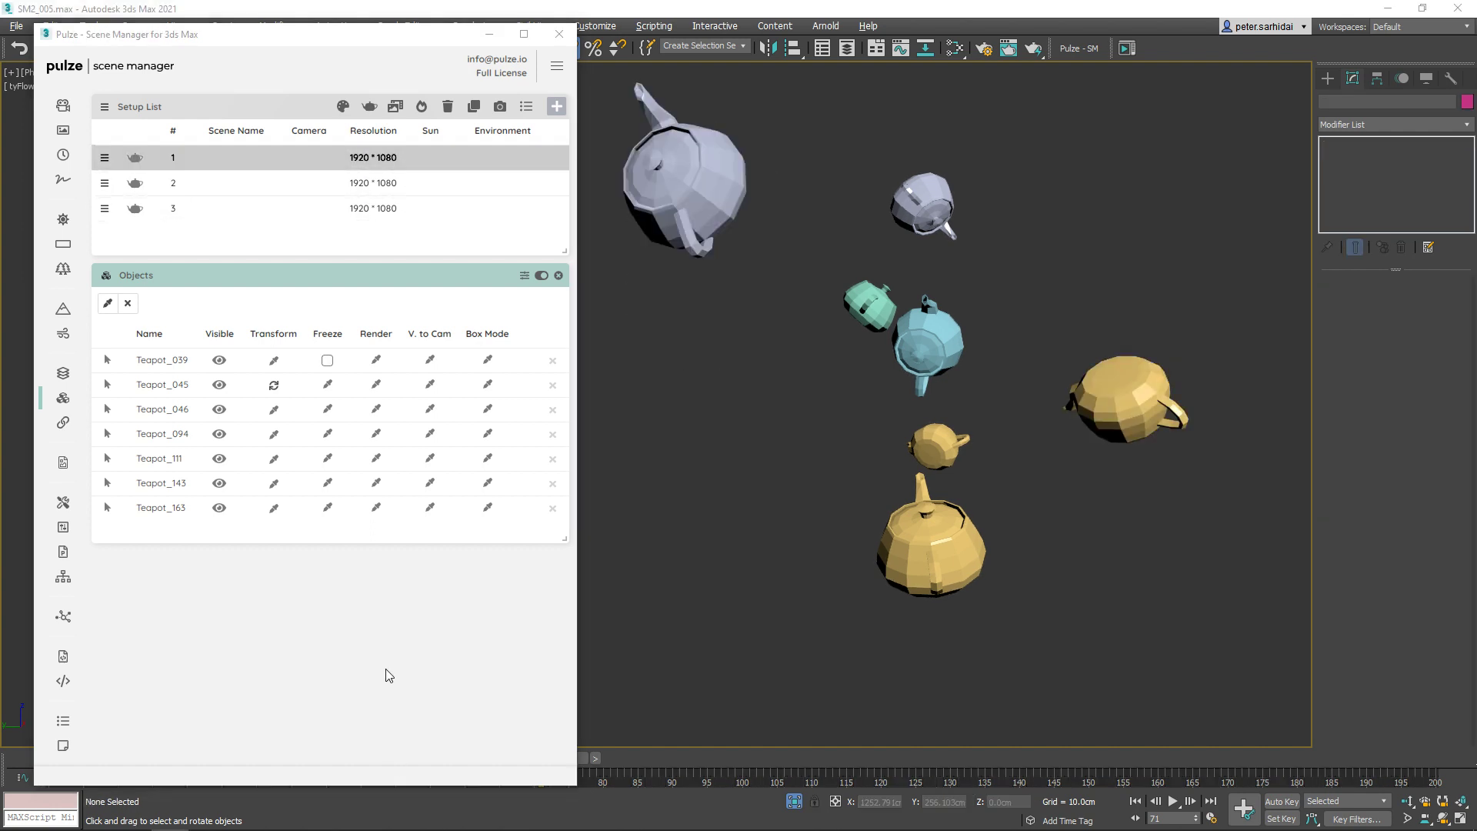
Open the Layers module, add the TEAPOTS layer from the scene, and keep the module's default displayed properties
{"action": "left_click", "coordinate": [63, 372]}
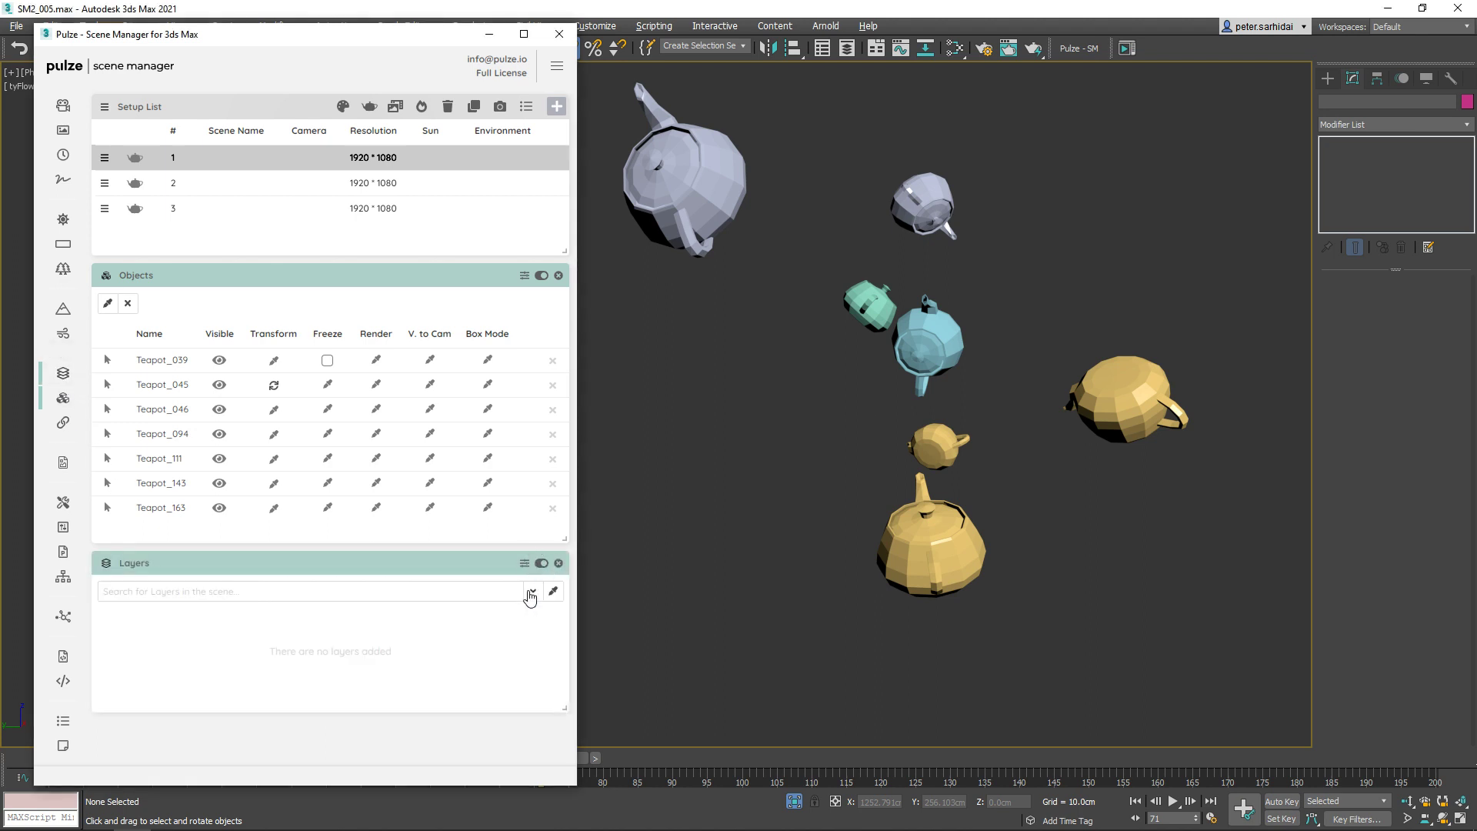
{"action": "left_click", "coordinate": [530, 593]}
{"action": "scroll", "coordinate": [230, 665], "scroll_direction": "down", "scroll_amount": 3}
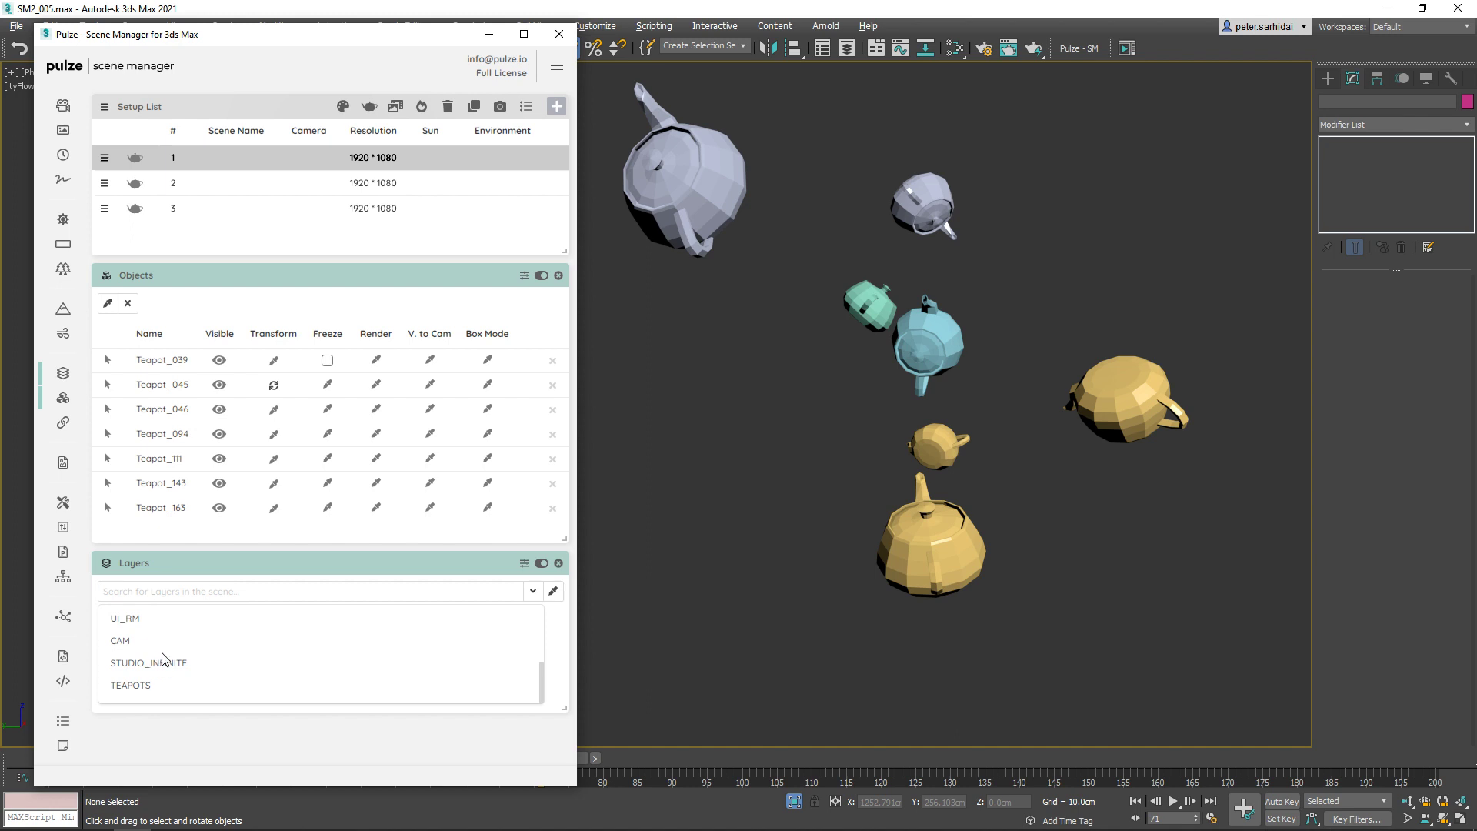
{"action": "scroll", "coordinate": [165, 661], "scroll_direction": "up", "scroll_amount": 3}
{"action": "scroll", "coordinate": [193, 677], "scroll_direction": "down", "scroll_amount": 2}
{"action": "scroll", "coordinate": [208, 669], "scroll_direction": "up", "scroll_amount": 3}
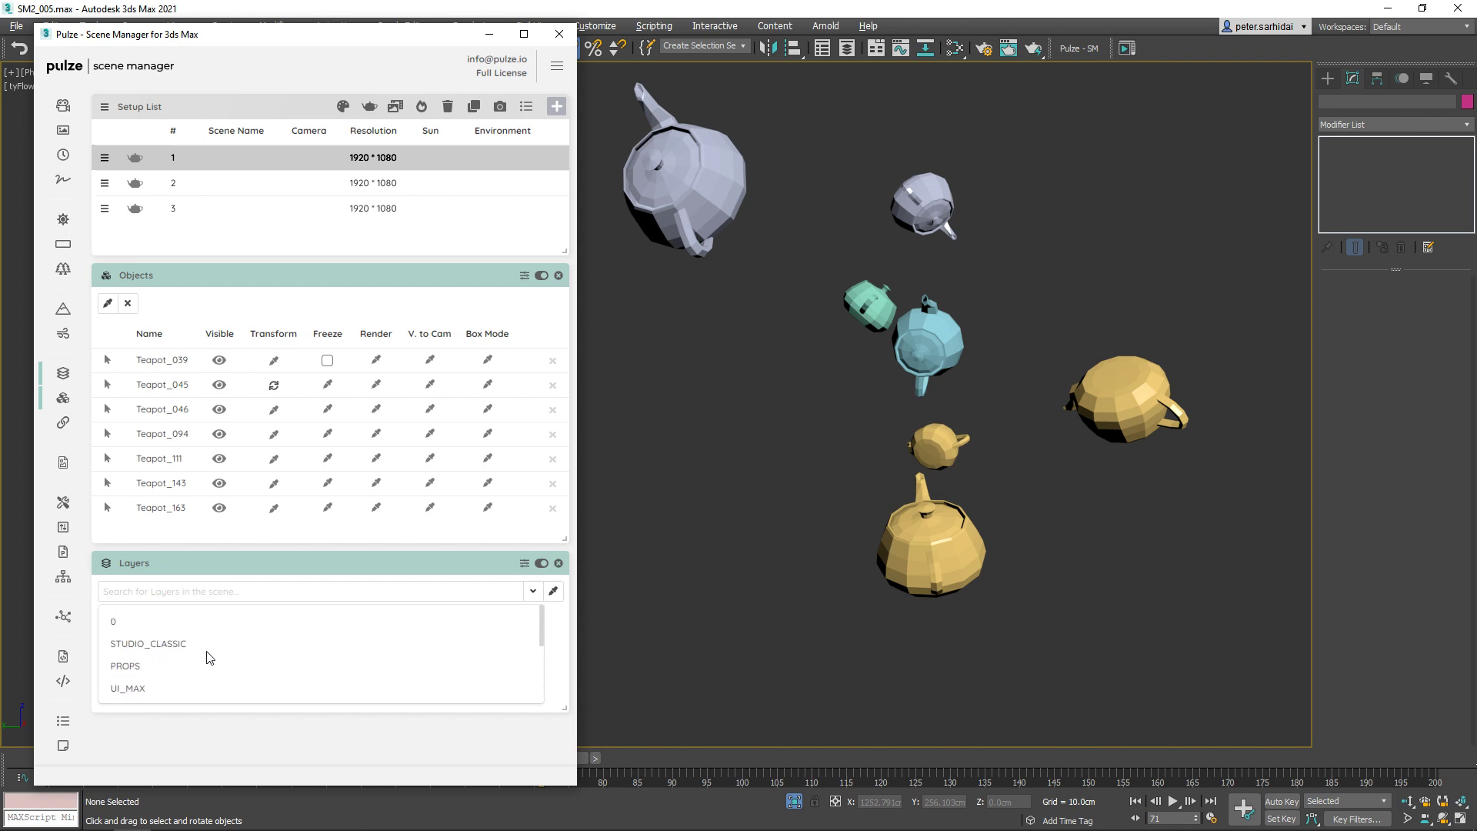
{"action": "scroll", "coordinate": [207, 656], "scroll_direction": "down", "scroll_amount": 3}
{"action": "left_click", "coordinate": [129, 686]}
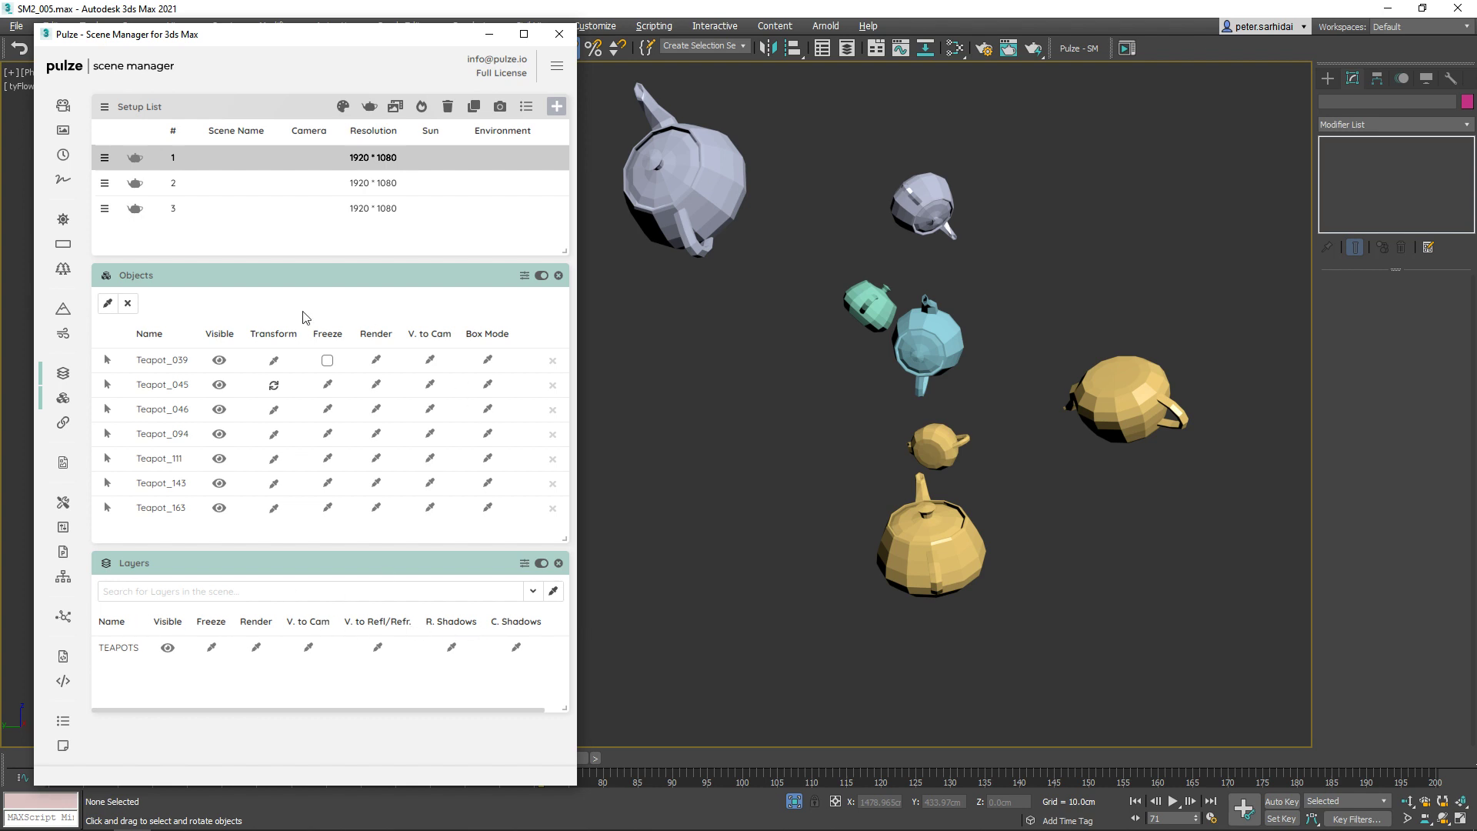
{"action": "left_click", "coordinate": [524, 563]}
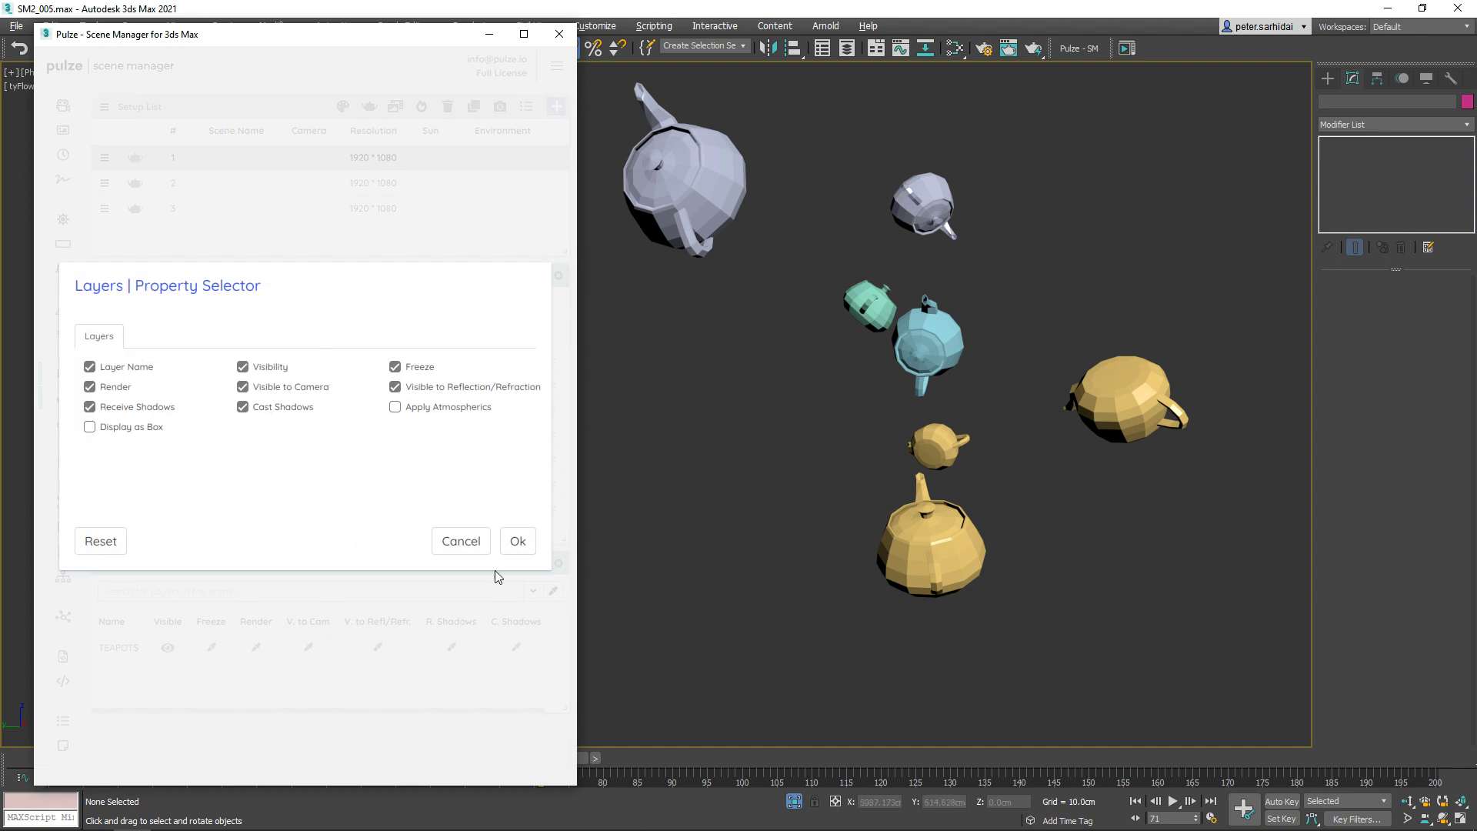
{"action": "left_click", "coordinate": [517, 541]}
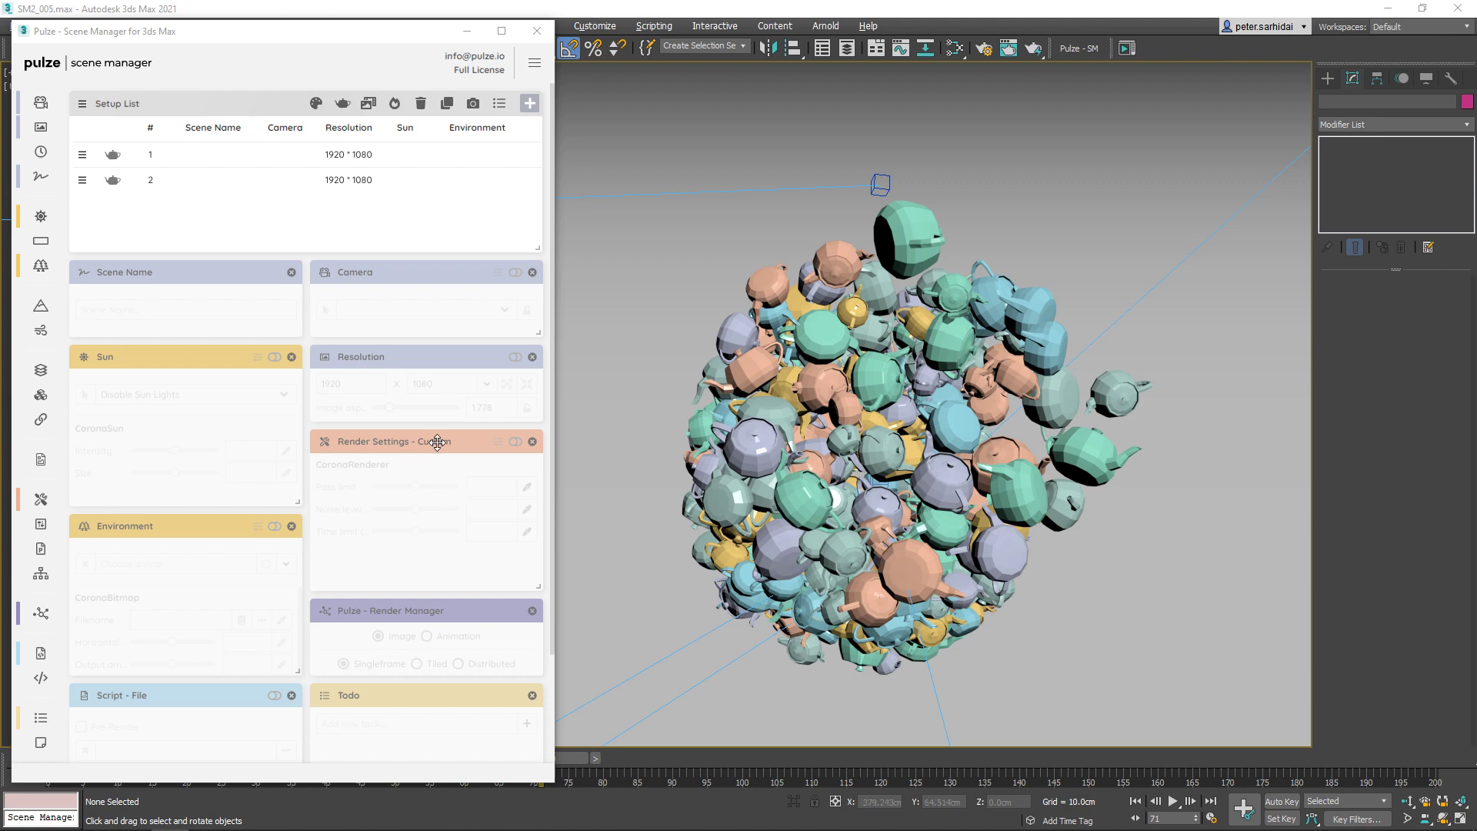
Enable the custom Render Settings module for the first setup, keeping Corona's pass limit, noise level limit and time limit as displayed properties
{"action": "left_click", "coordinate": [425, 155]}
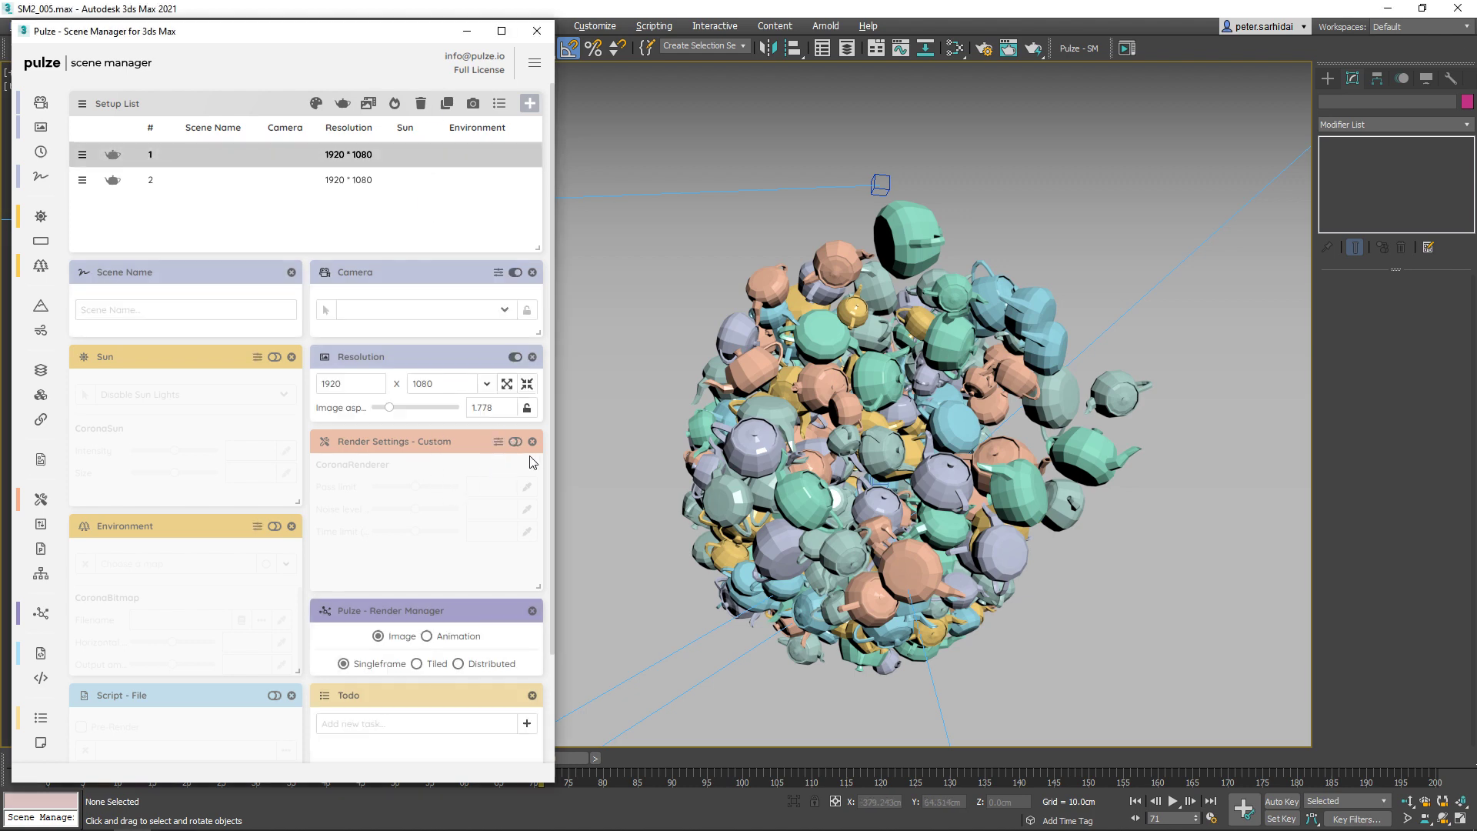
{"action": "left_click", "coordinate": [514, 442]}
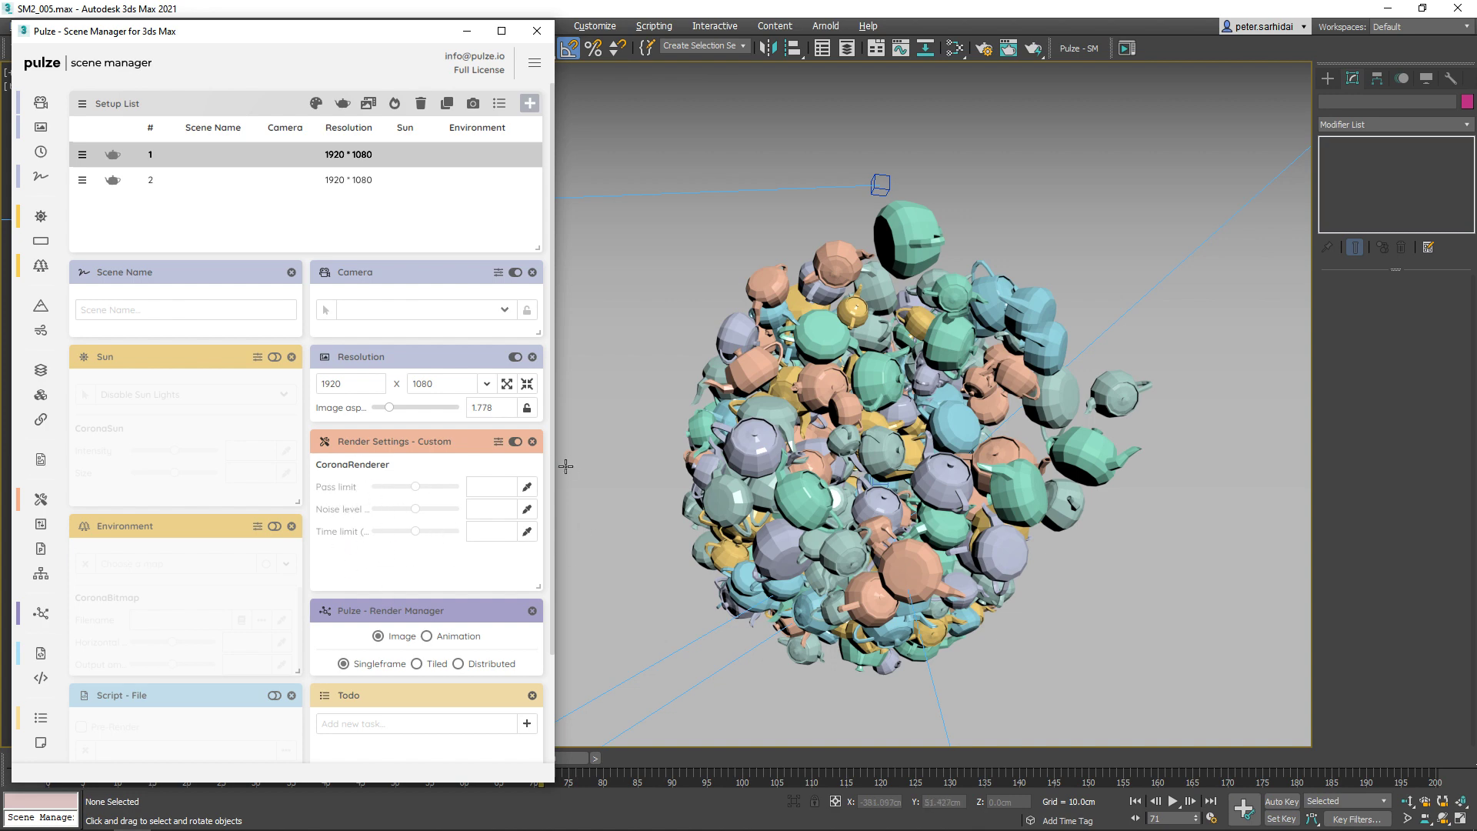
{"action": "left_click", "coordinate": [497, 442]}
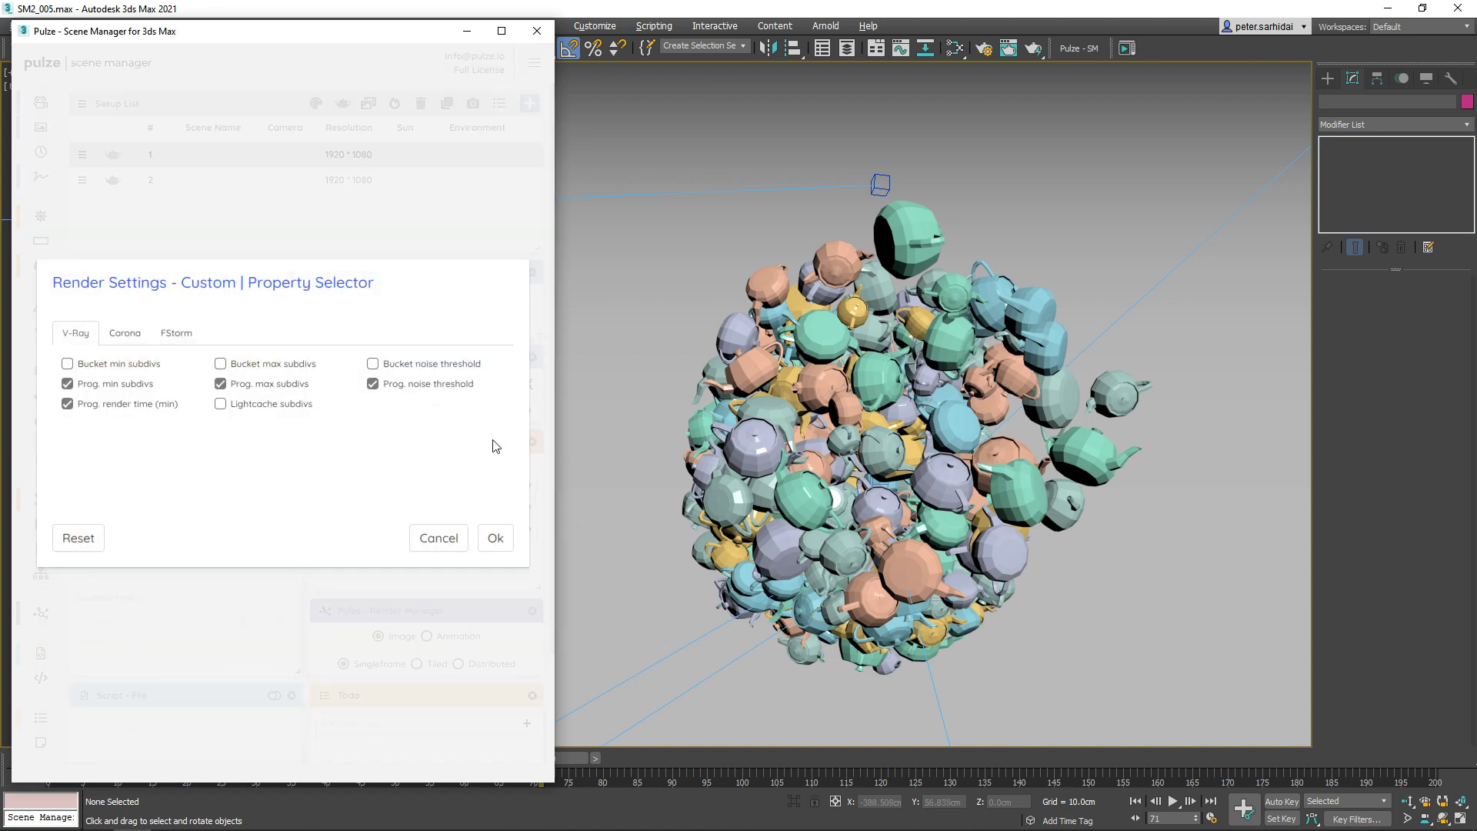
{"action": "left_click", "coordinate": [123, 334]}
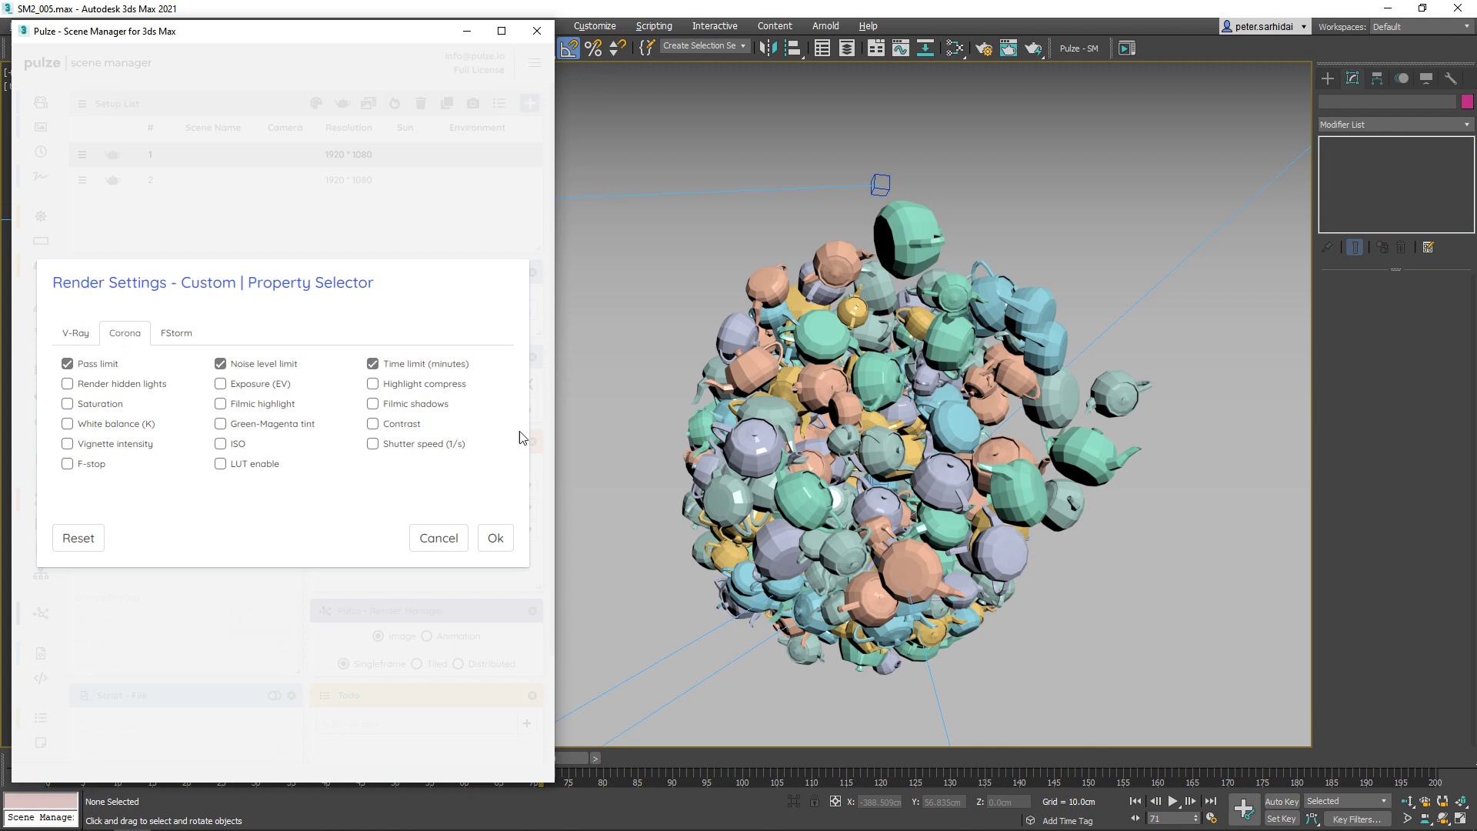
{"action": "left_click", "coordinate": [502, 543]}
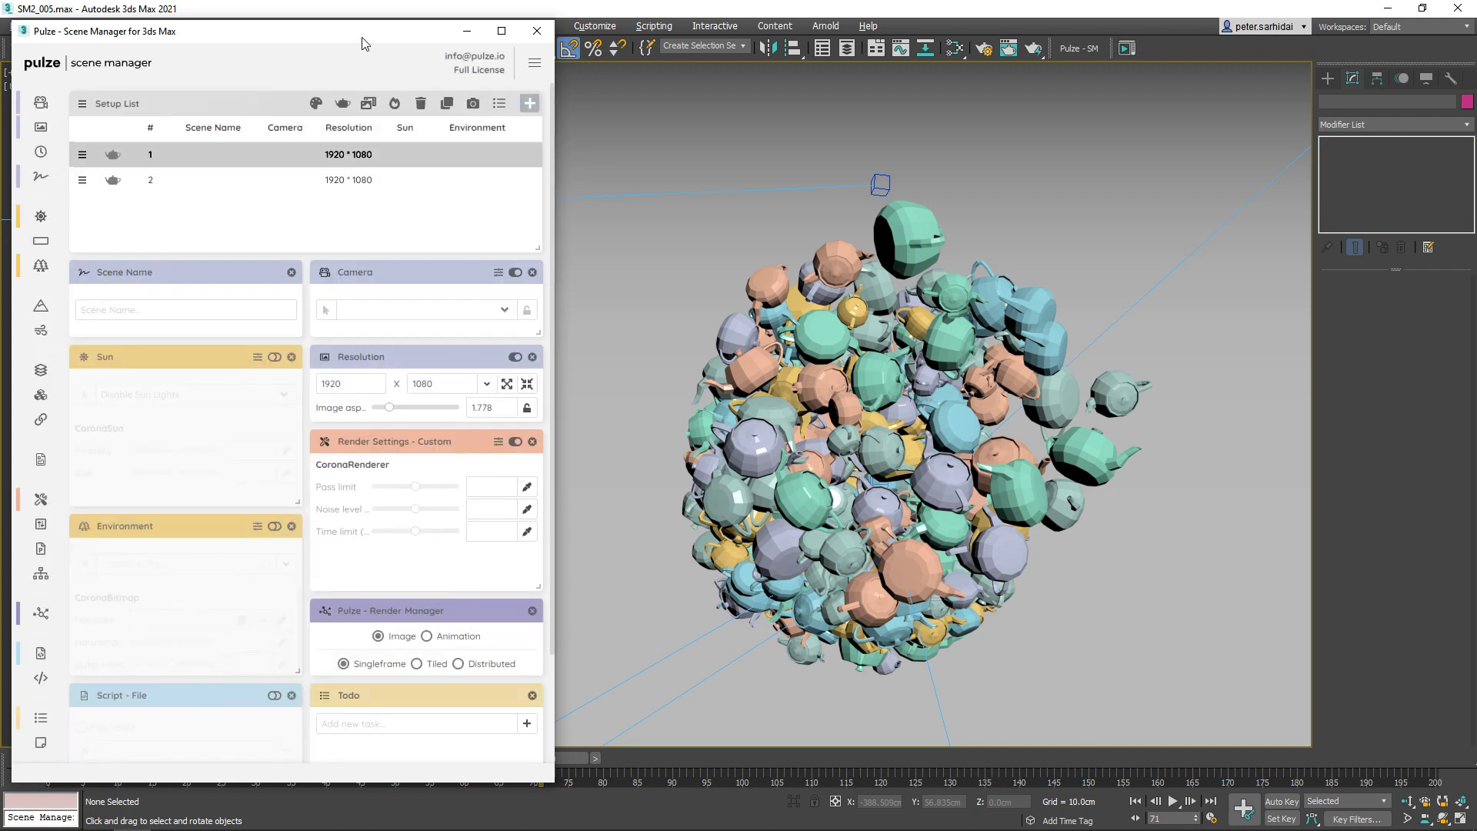
Store the scene's Corona pass limit in the custom render settings and activate the second setup
{"action": "left_click", "coordinate": [527, 486]}
{"action": "left_click", "coordinate": [435, 183]}
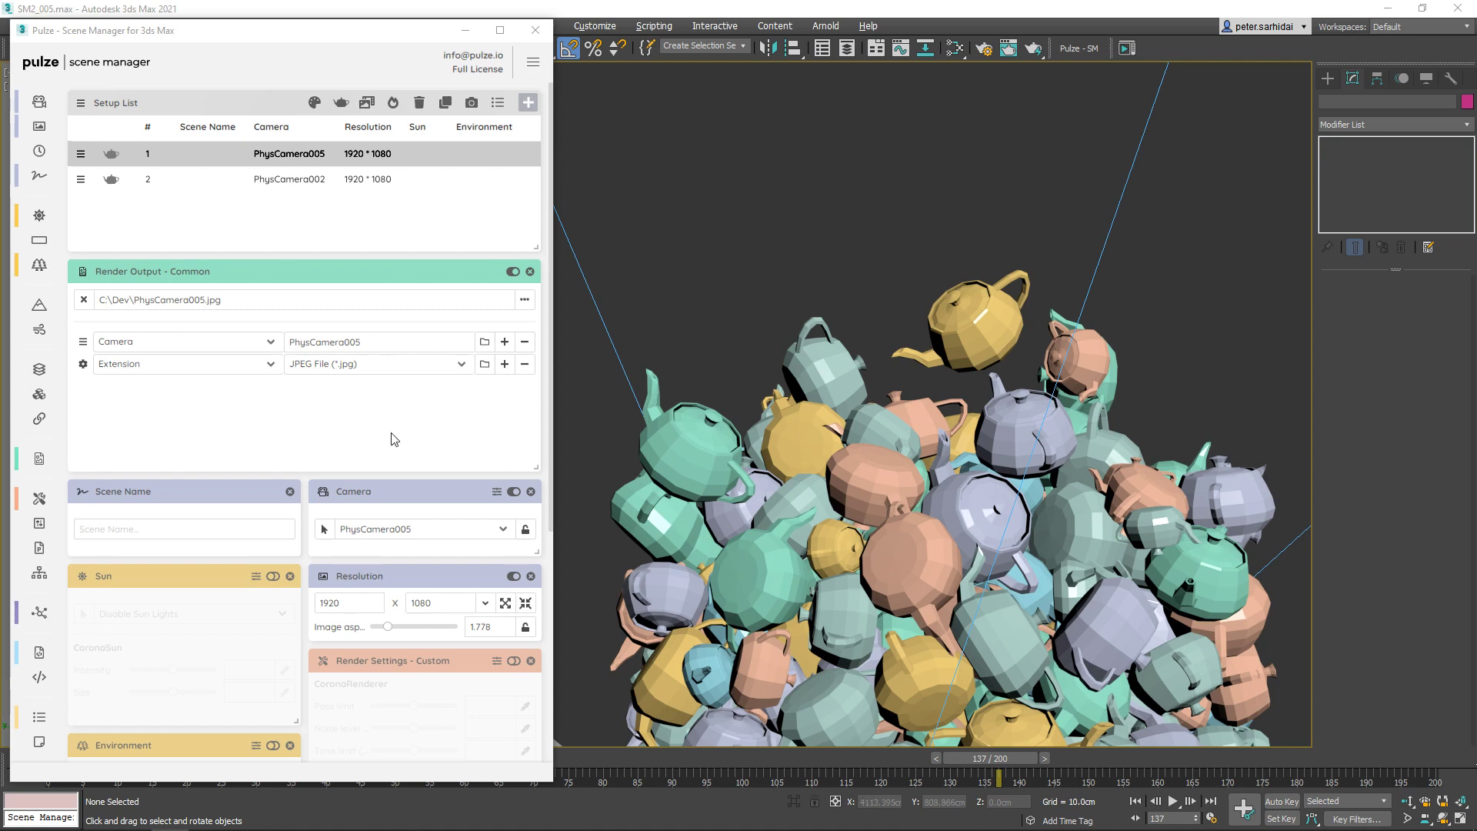
Add a Date token in MM-DD-YYYY format before the camera name in the render output path
{"action": "left_click", "coordinate": [507, 343]}
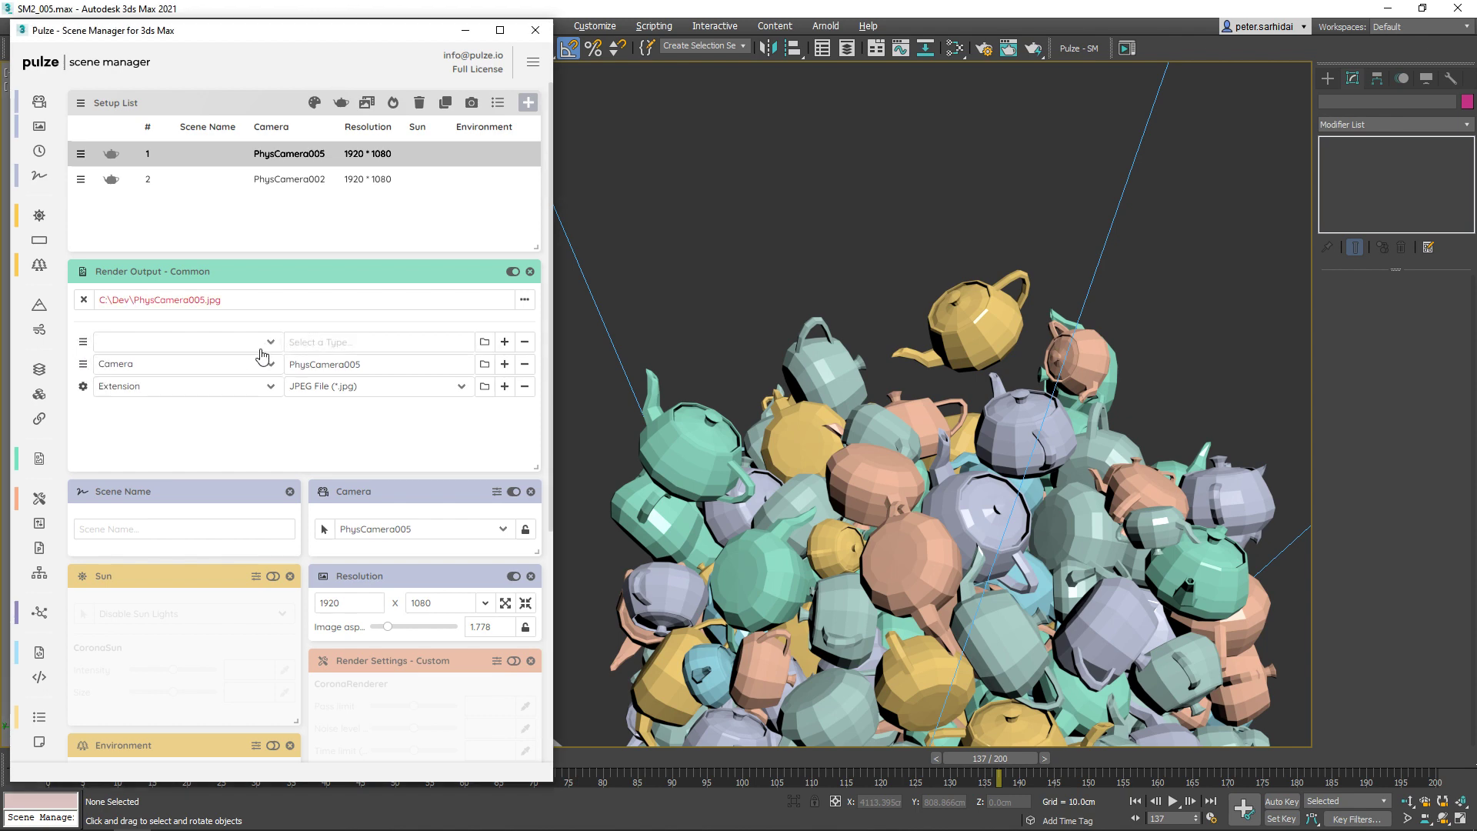
{"action": "left_click", "coordinate": [264, 341]}
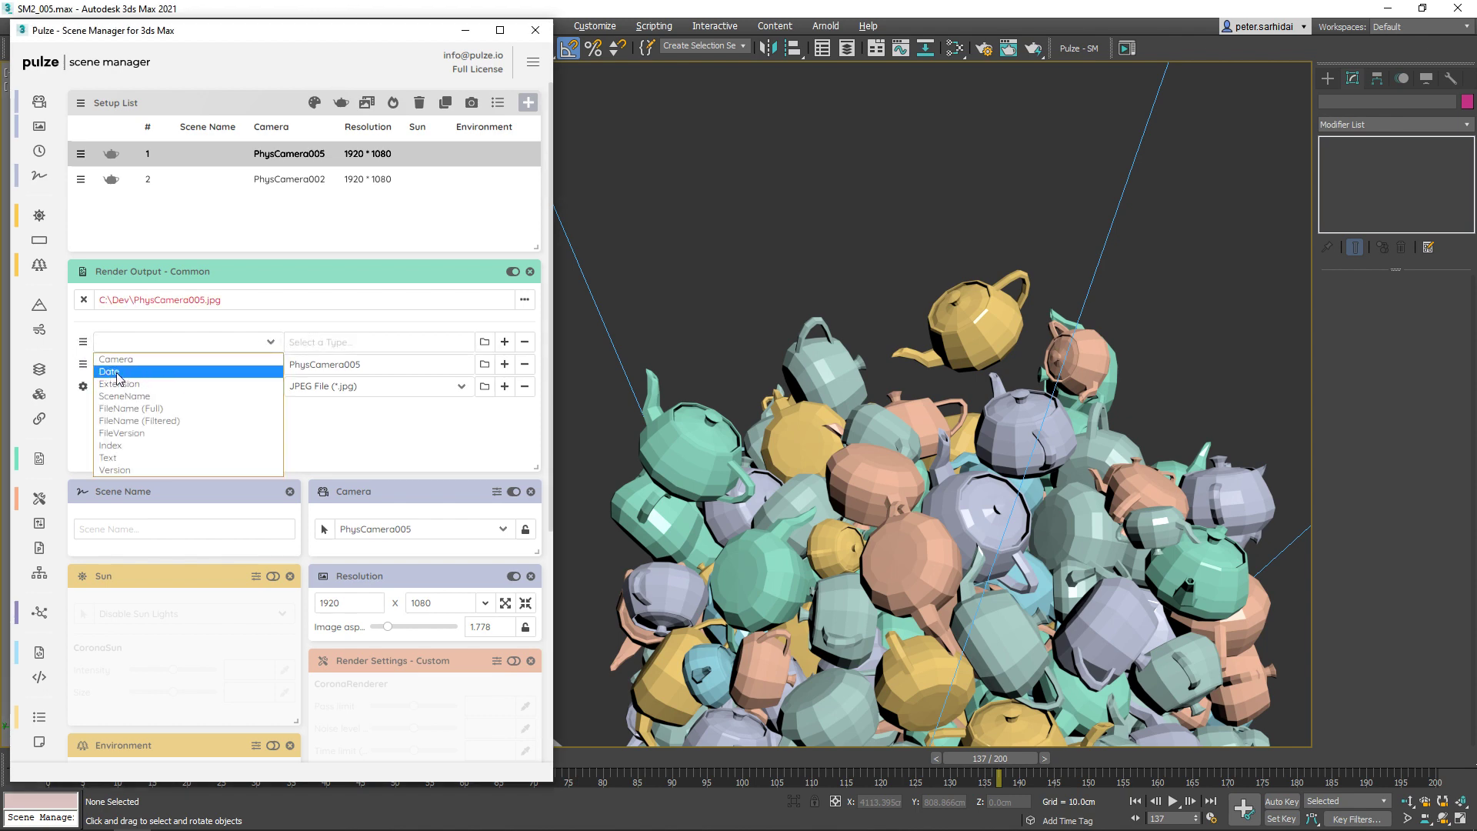
{"action": "left_click", "coordinate": [117, 373]}
{"action": "left_click", "coordinate": [391, 343]}
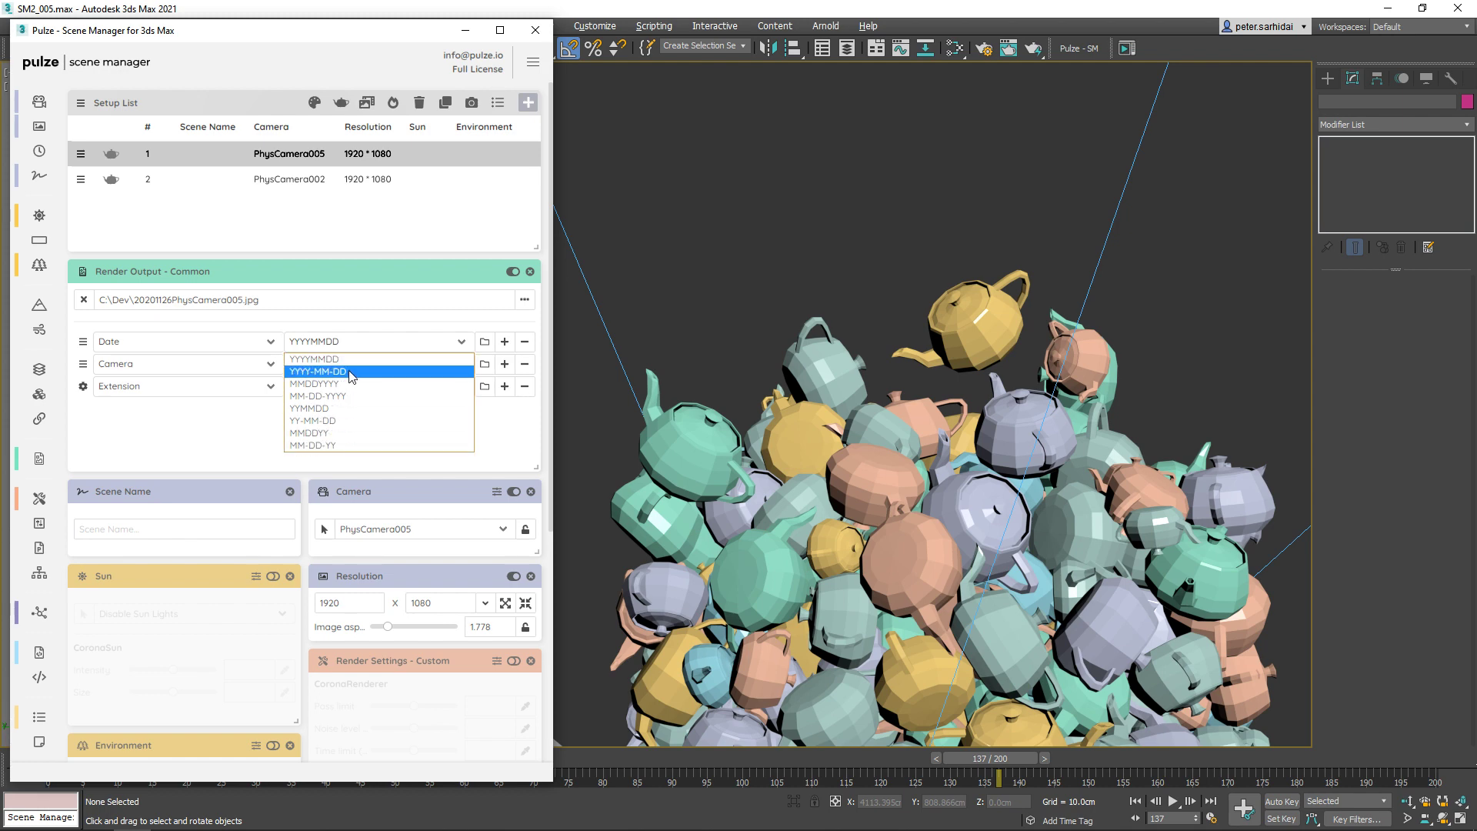
{"action": "left_click", "coordinate": [340, 396]}
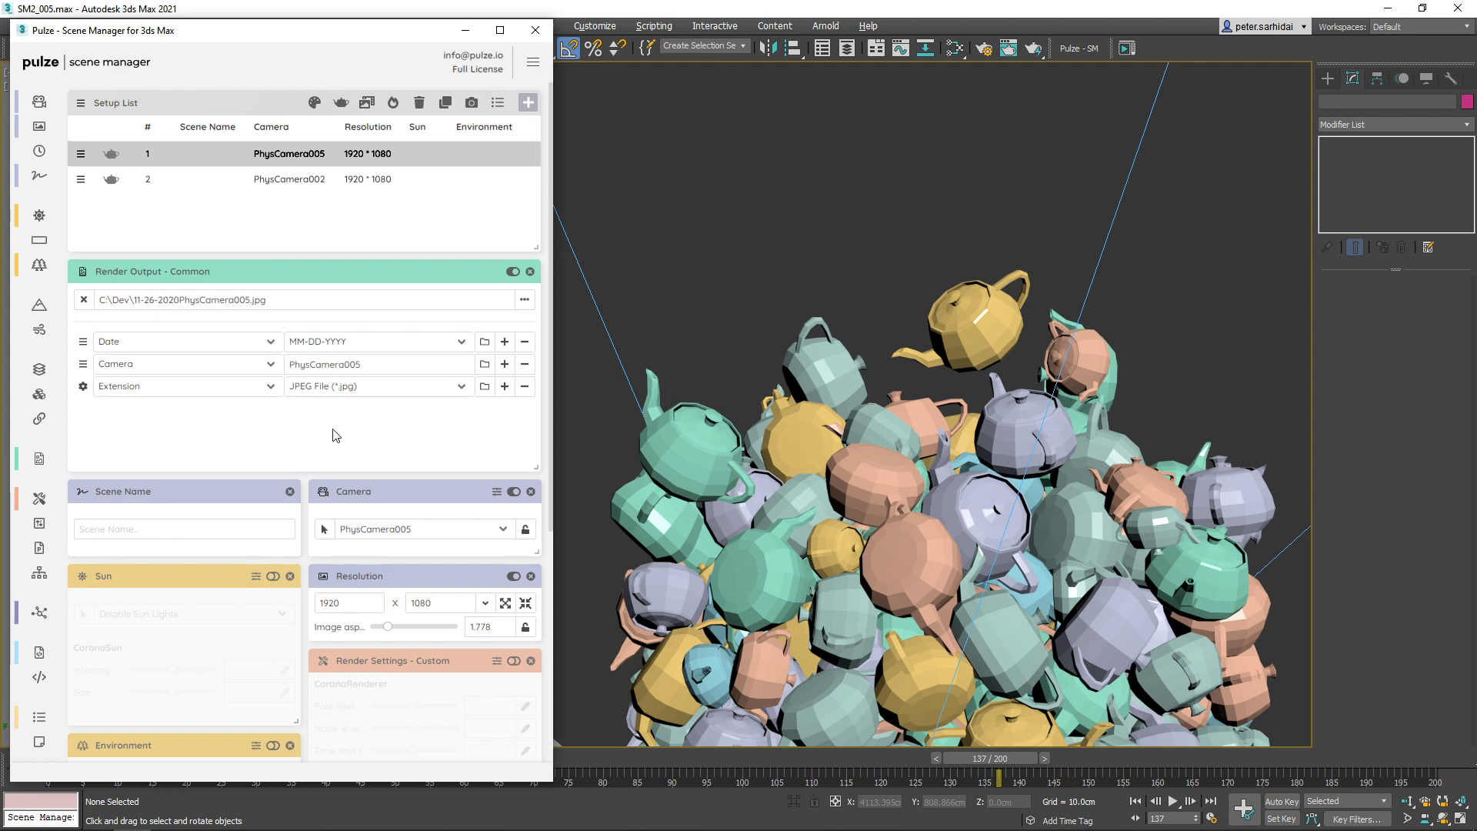
Insert a Camera token after the YY-MM-DD date in the render output path and make both tokens folders
{"action": "left_click", "coordinate": [493, 361]}
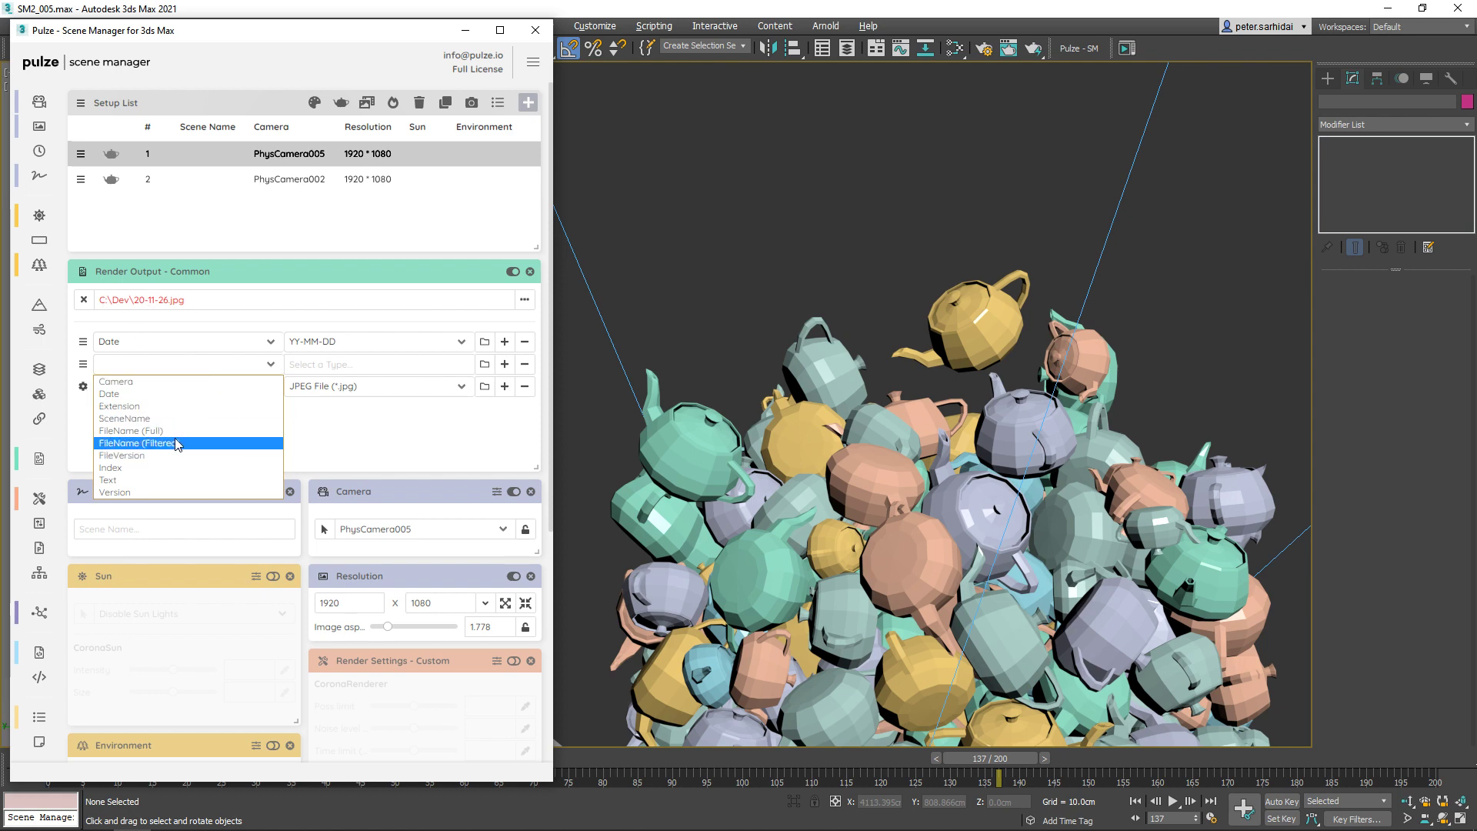
{"action": "left_click", "coordinate": [142, 382]}
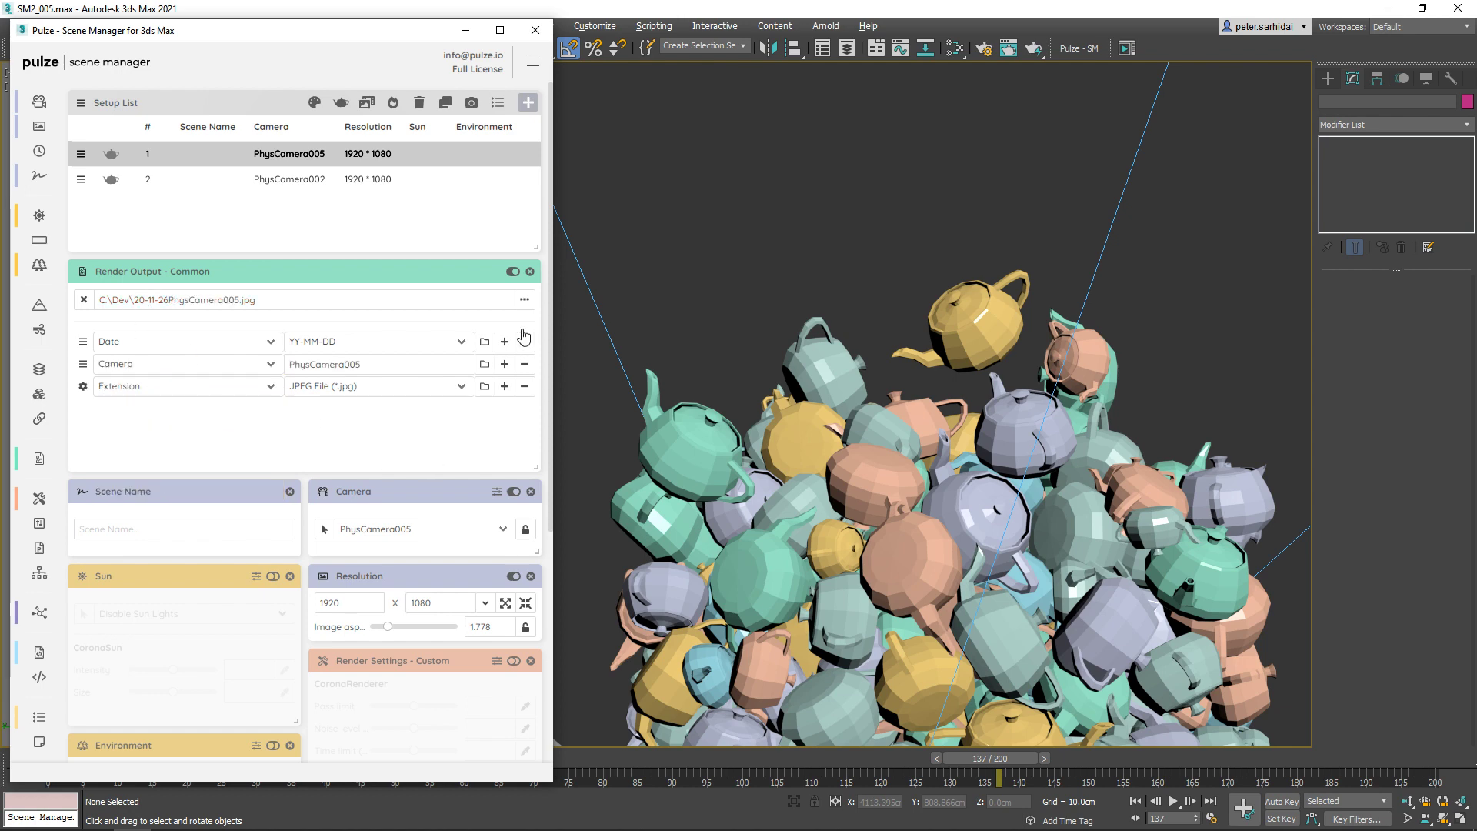
{"action": "left_click", "coordinate": [485, 343]}
Add a file name token after the camera folder, trying FileName (Full) and choosing FileName (Filtered)
{"action": "left_click", "coordinate": [504, 364]}
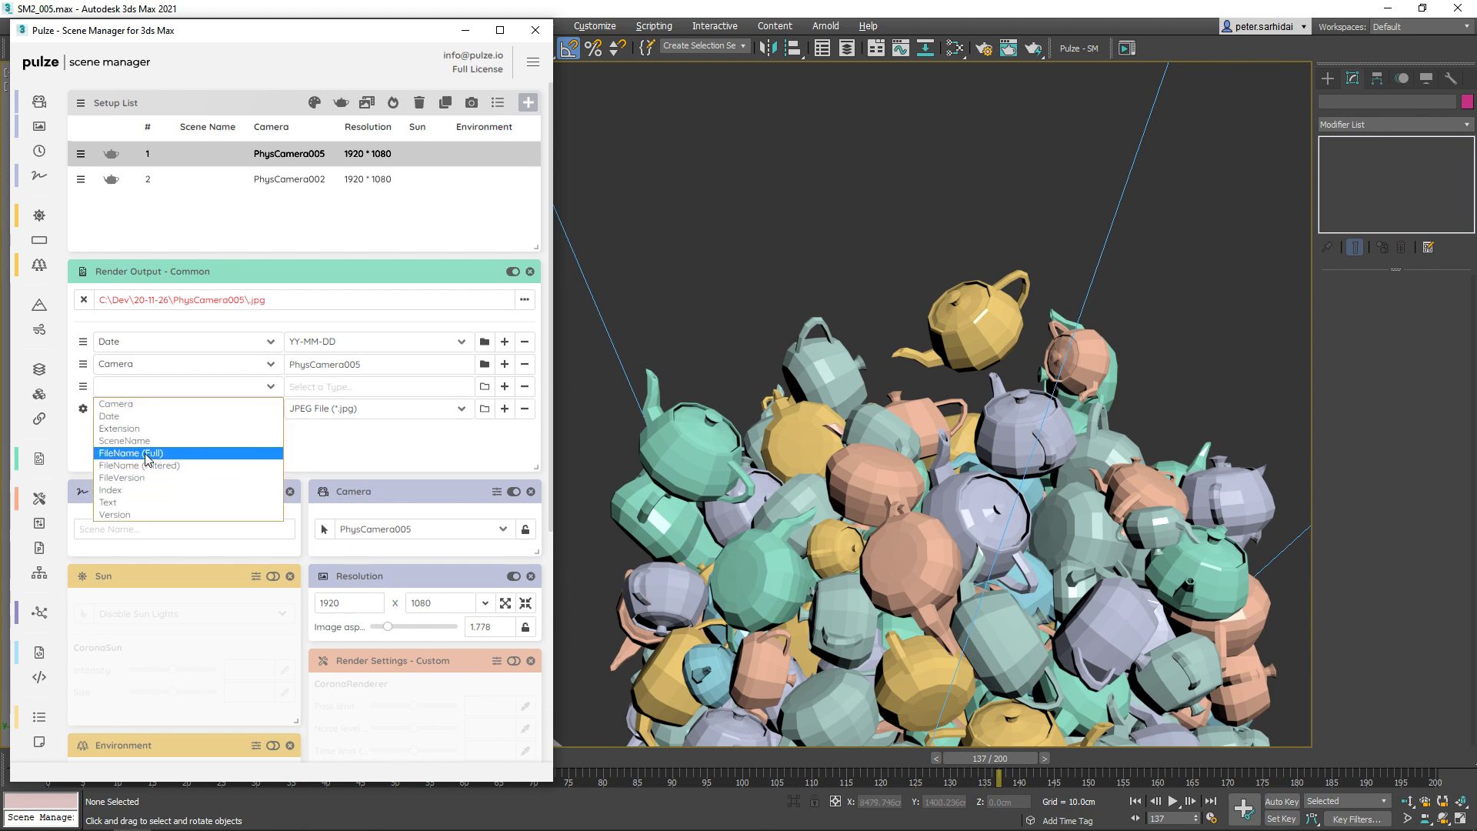
{"action": "left_click", "coordinate": [147, 454]}
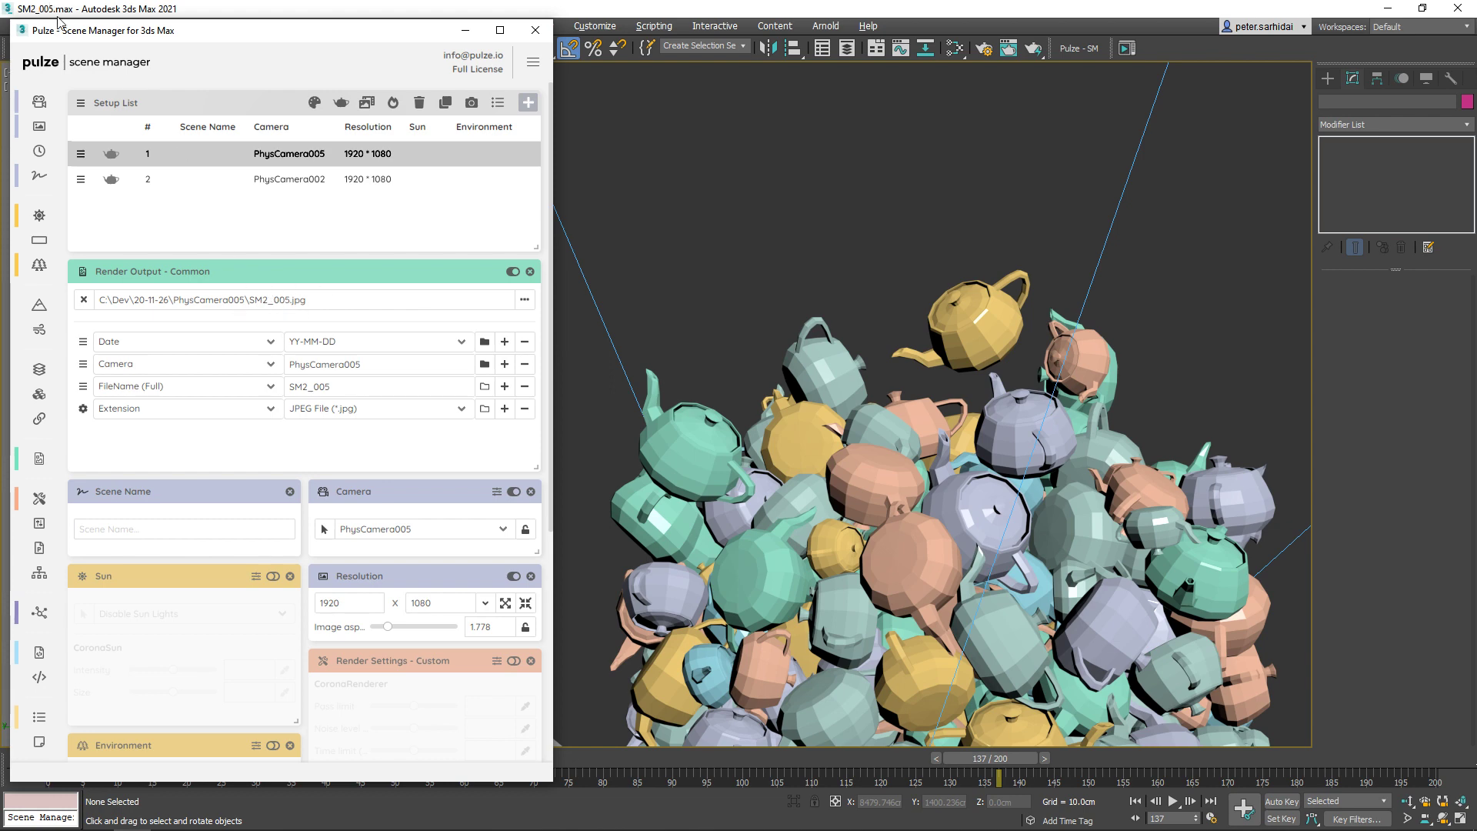
{"action": "left_click", "coordinate": [221, 388]}
{"action": "left_click", "coordinate": [141, 466]}
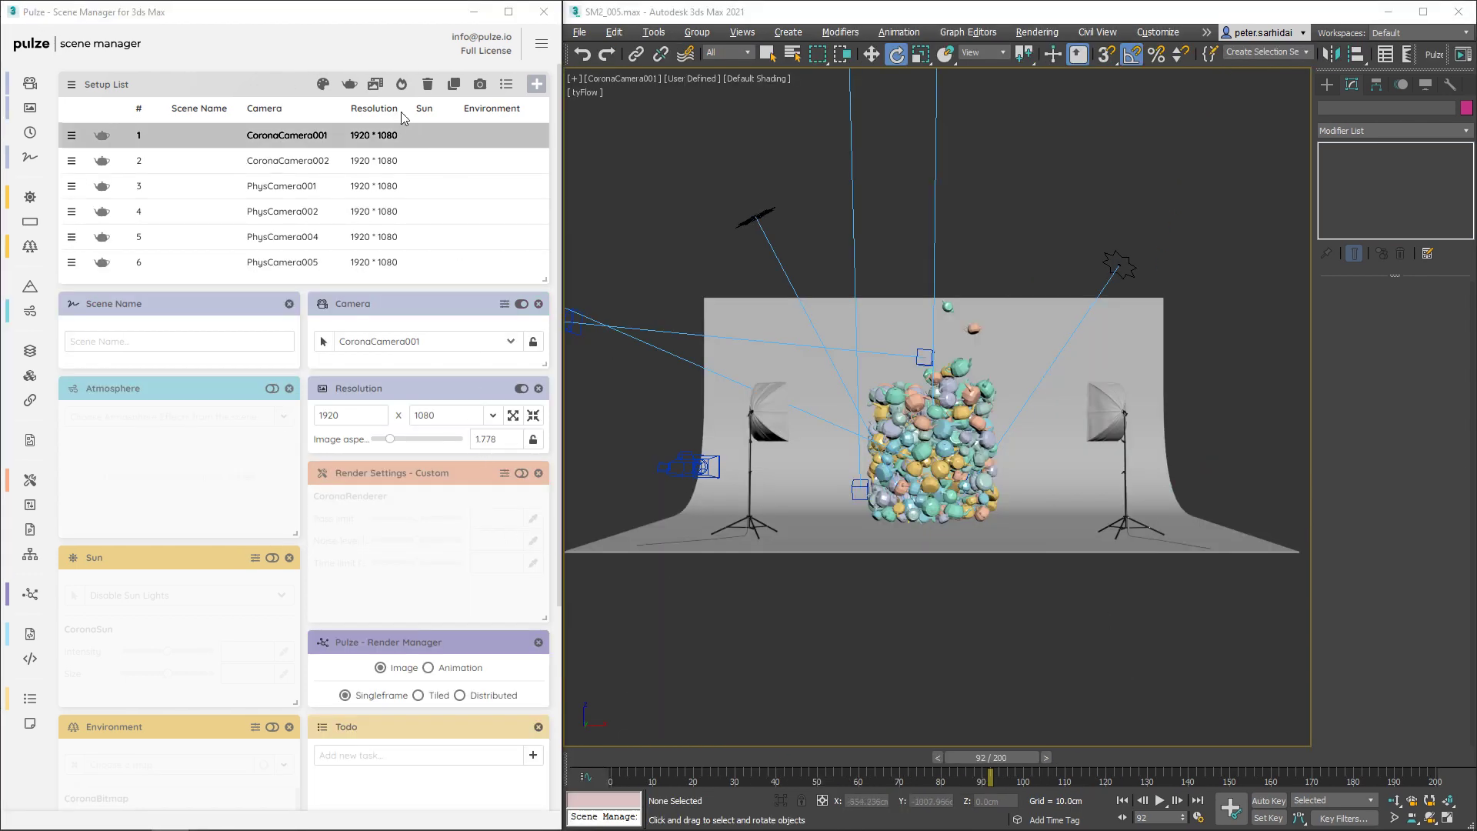
Bake all six setups as separate 3ds Max (.max) files into the max folder under C:\Dev, and close the exported files' folder
{"action": "left_click", "coordinate": [400, 84]}
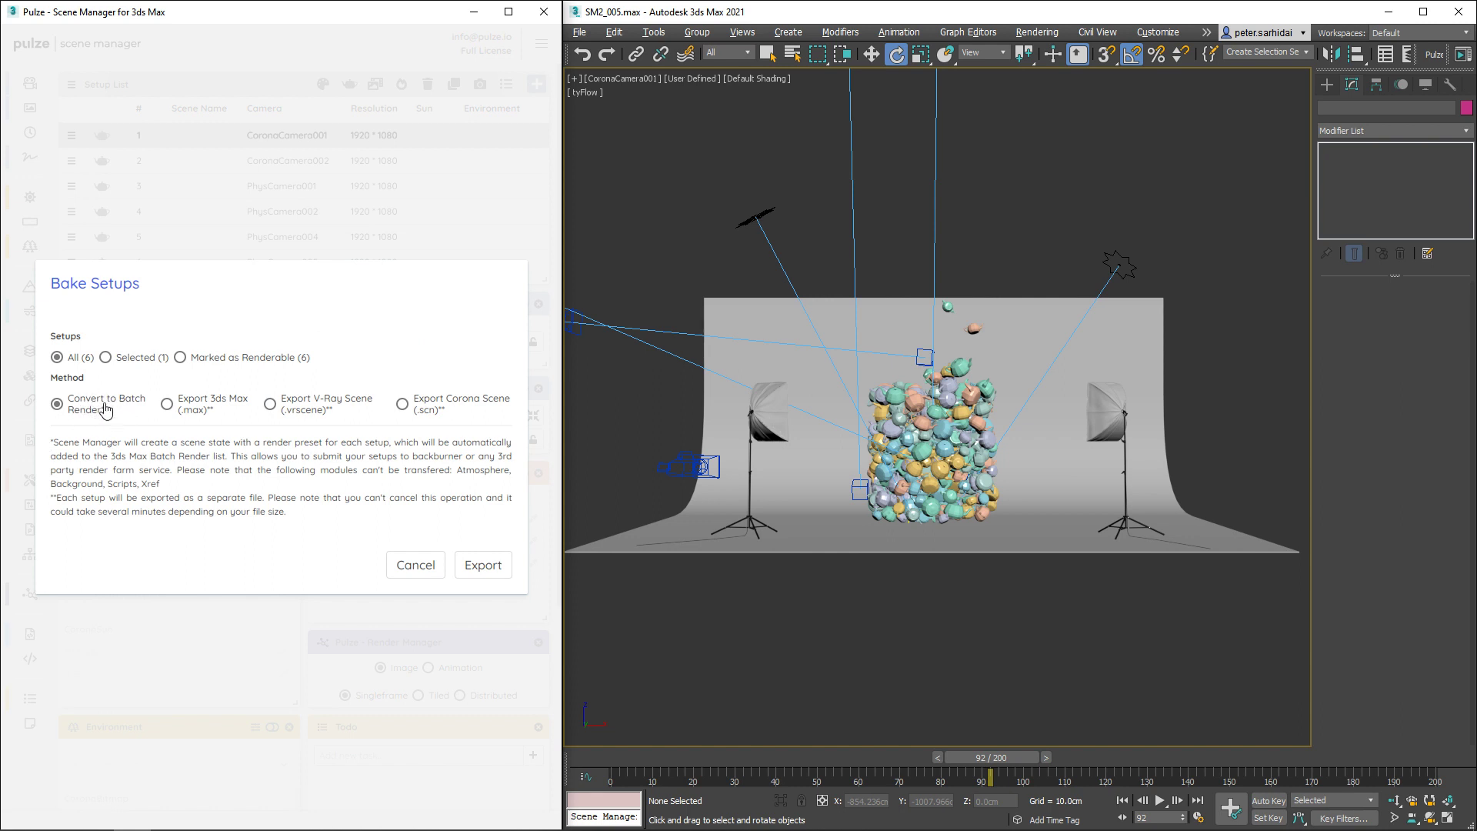
{"action": "left_click", "coordinate": [204, 418]}
{"action": "left_click", "coordinate": [484, 564]}
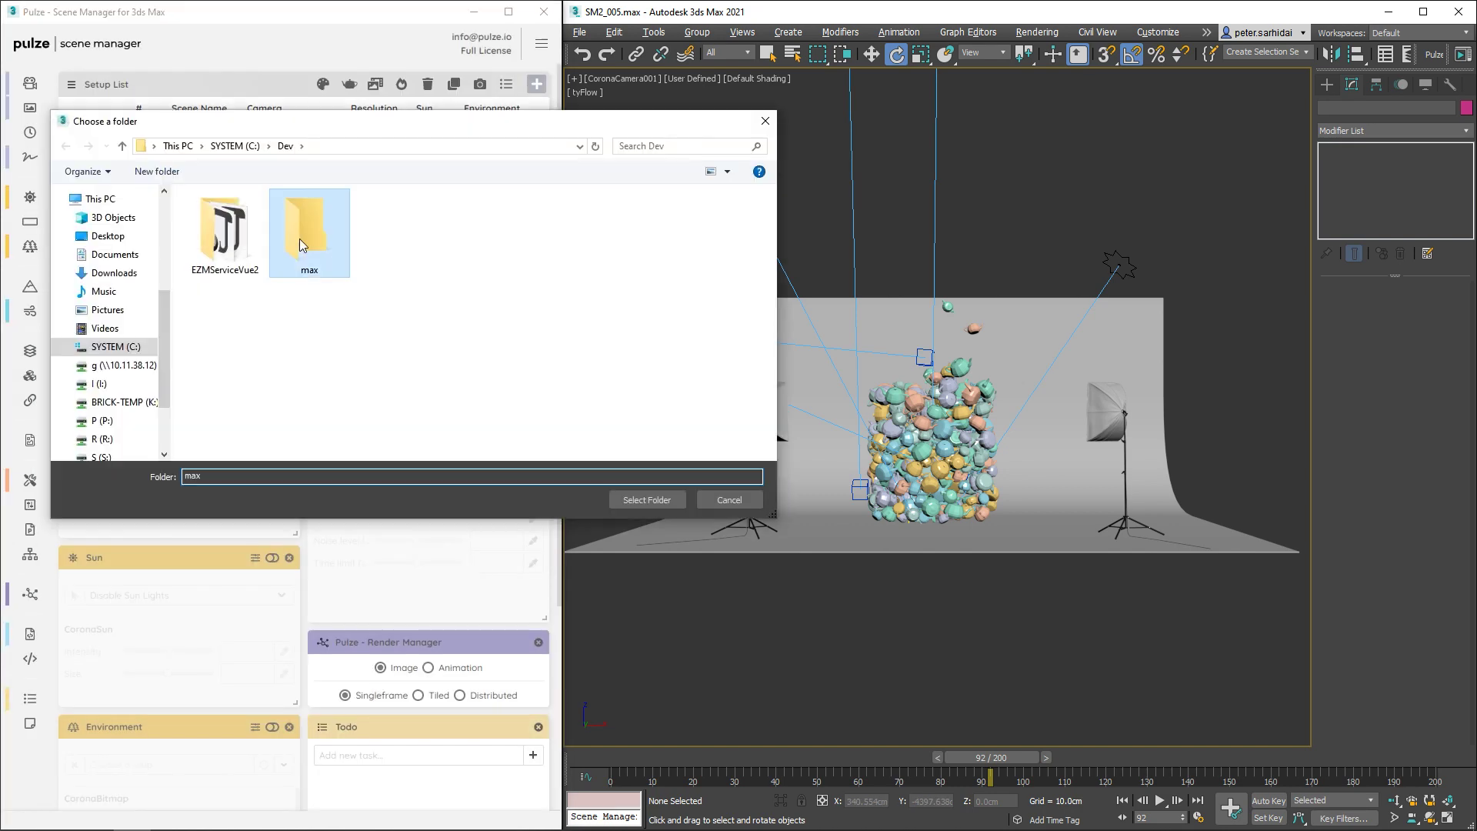
{"action": "left_click", "coordinate": [647, 499]}
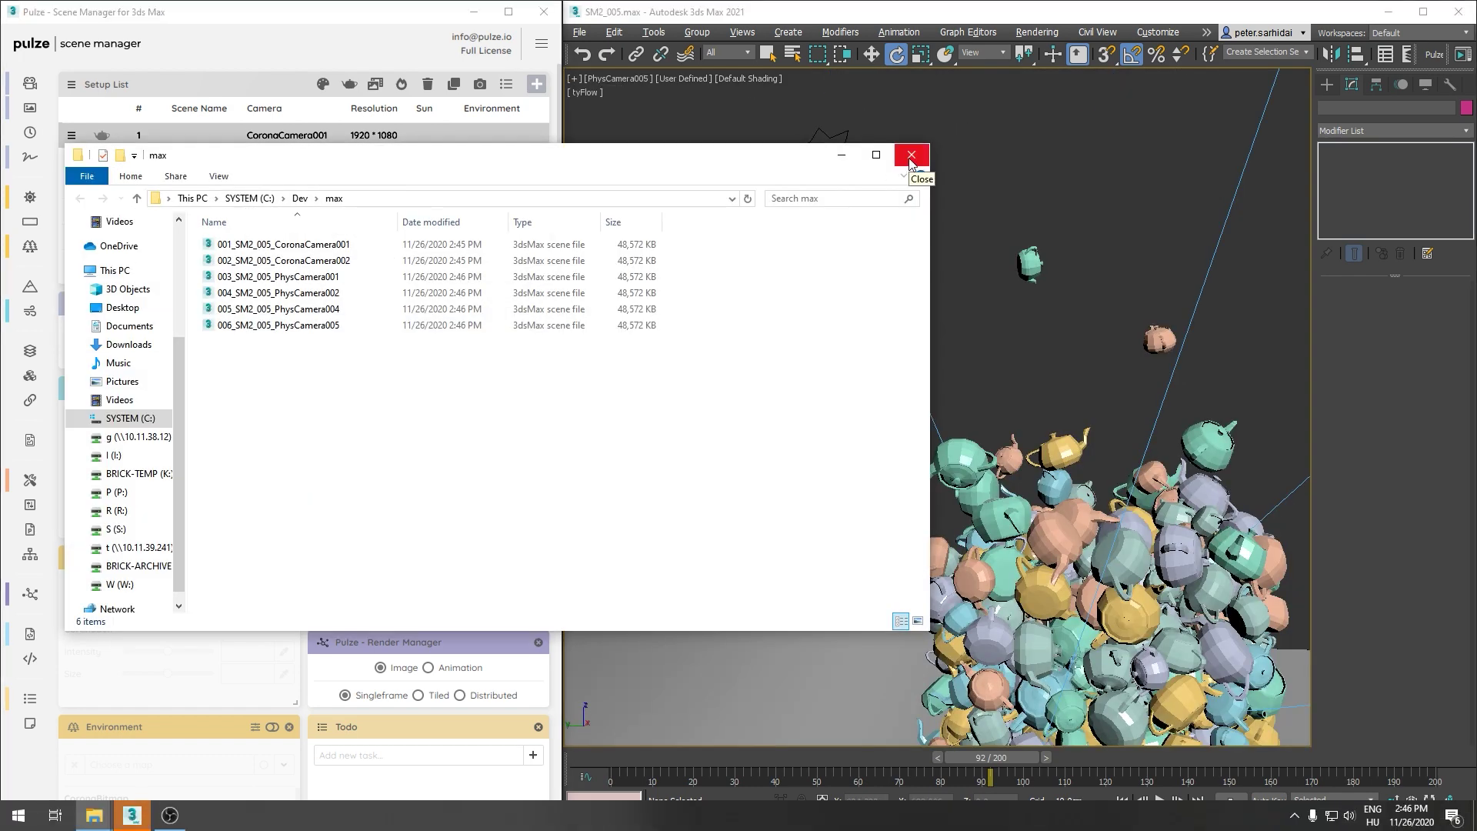
{"action": "left_click", "coordinate": [911, 156]}
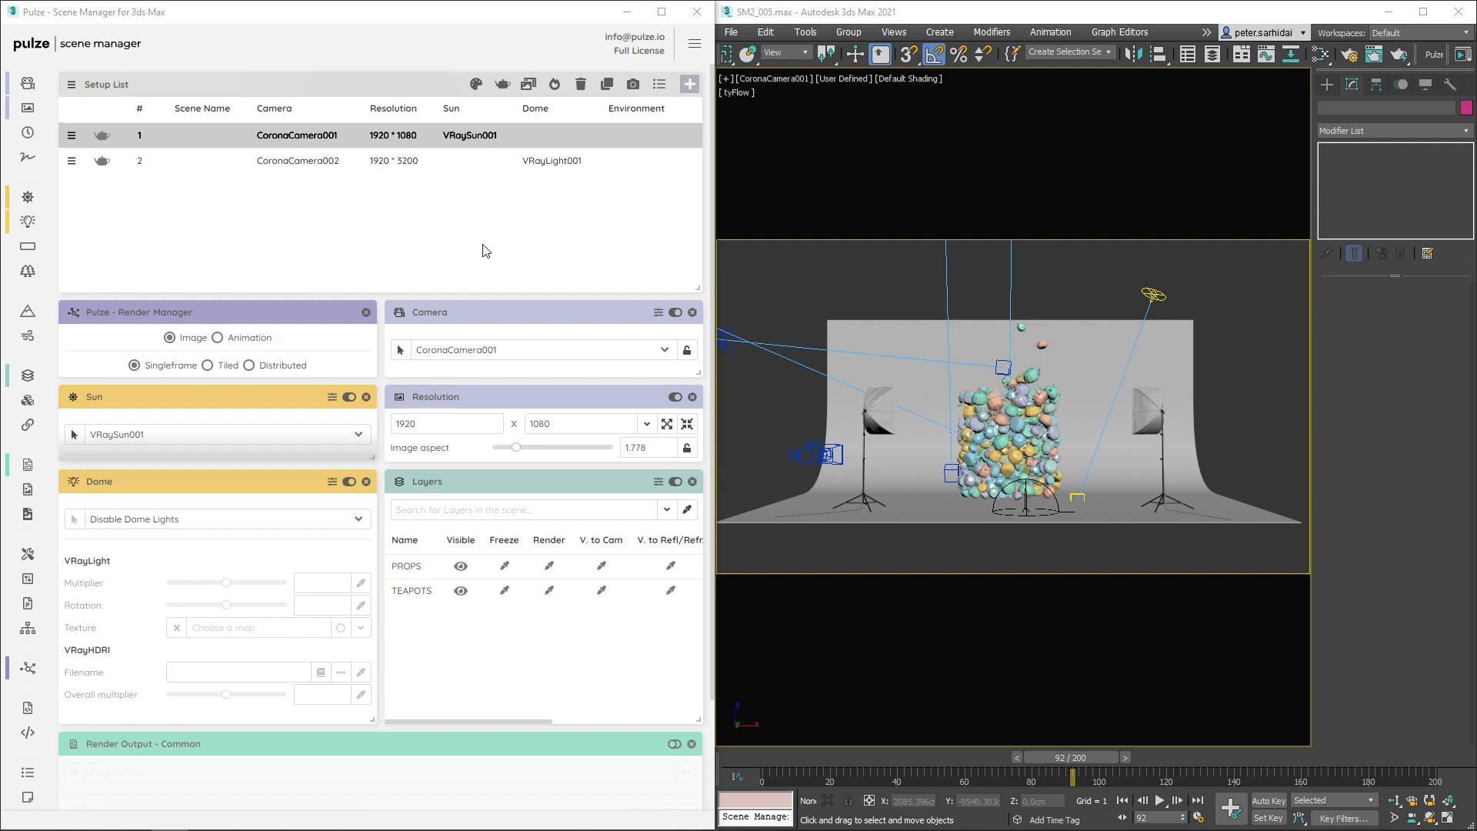
Select the second setup for editing without activating it, and set its dome light to Disable Dome Lights
{"action": "left_click", "coordinate": [624, 171]}
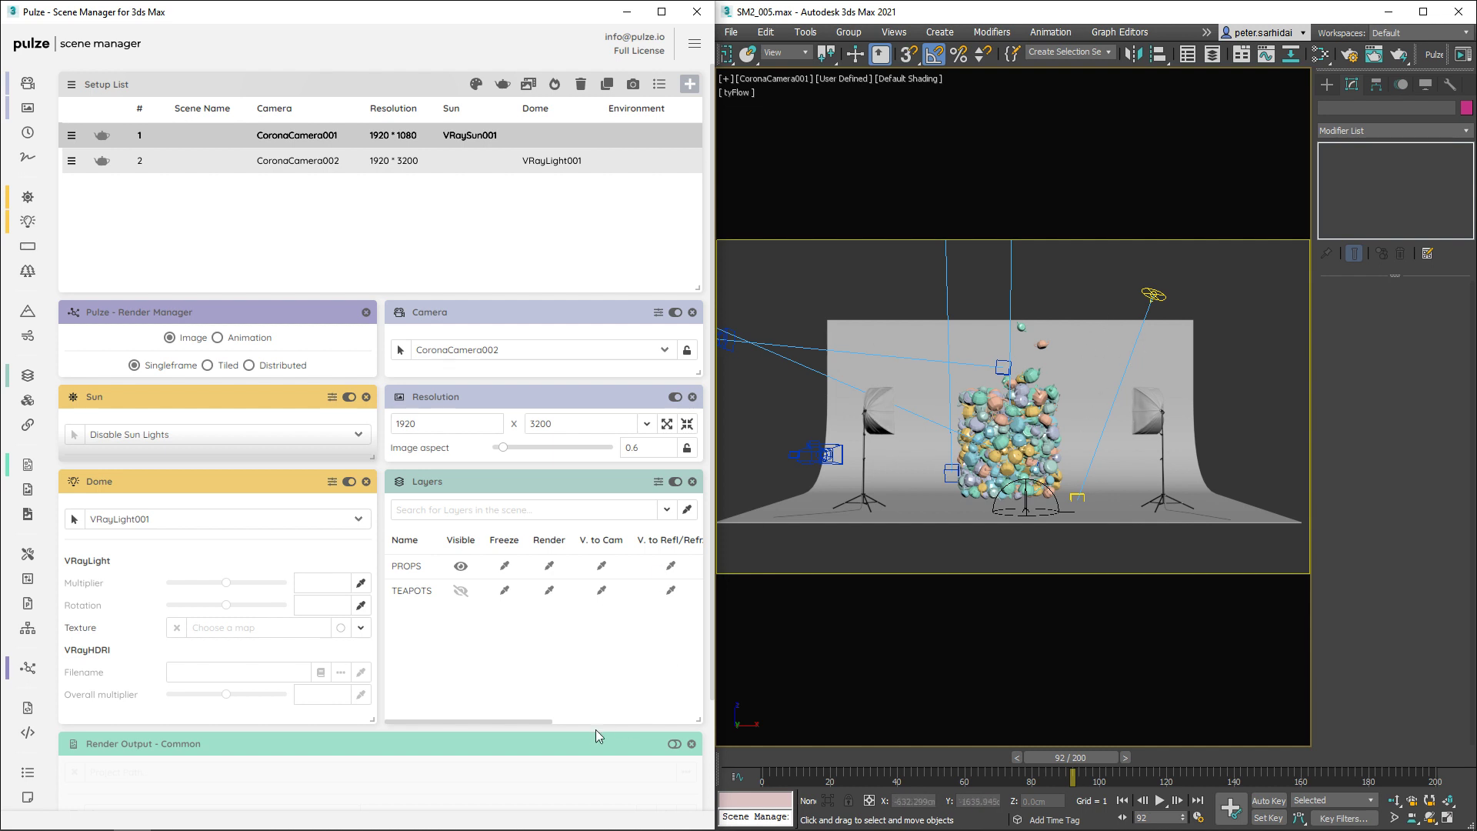
{"action": "left_click", "coordinate": [306, 521]}
{"action": "left_click", "coordinate": [281, 539]}
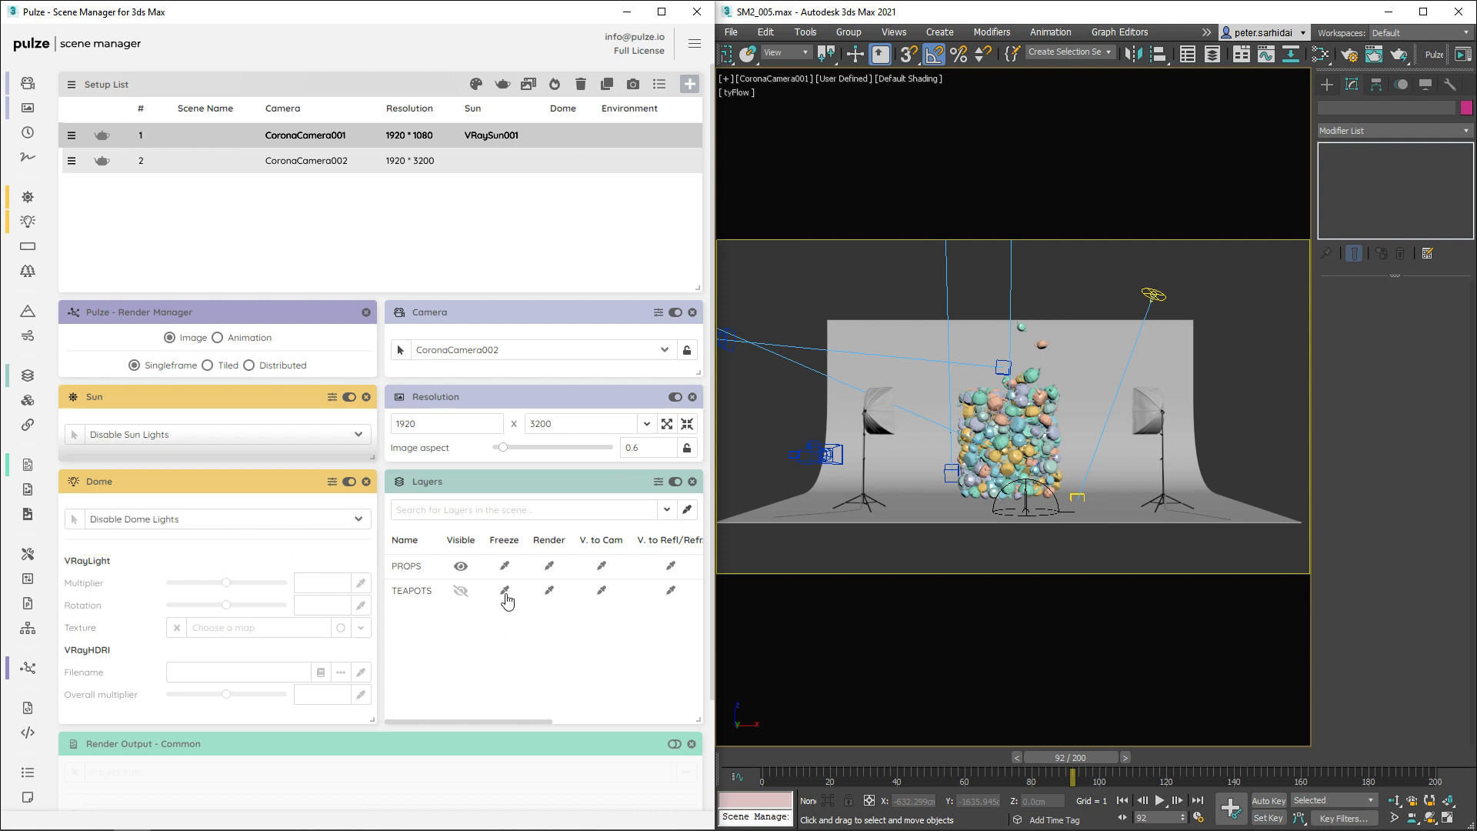
Hide the PROPS layer and freeze the TEAPOTS layer in the second setup
{"action": "left_click", "coordinate": [460, 567]}
{"action": "left_click", "coordinate": [504, 590]}
Adjust the second setup's image aspect to 3.3 while the first setup stays active
{"action": "left_click_drag", "start_coordinate": [504, 453], "coordinate": [528, 452]}
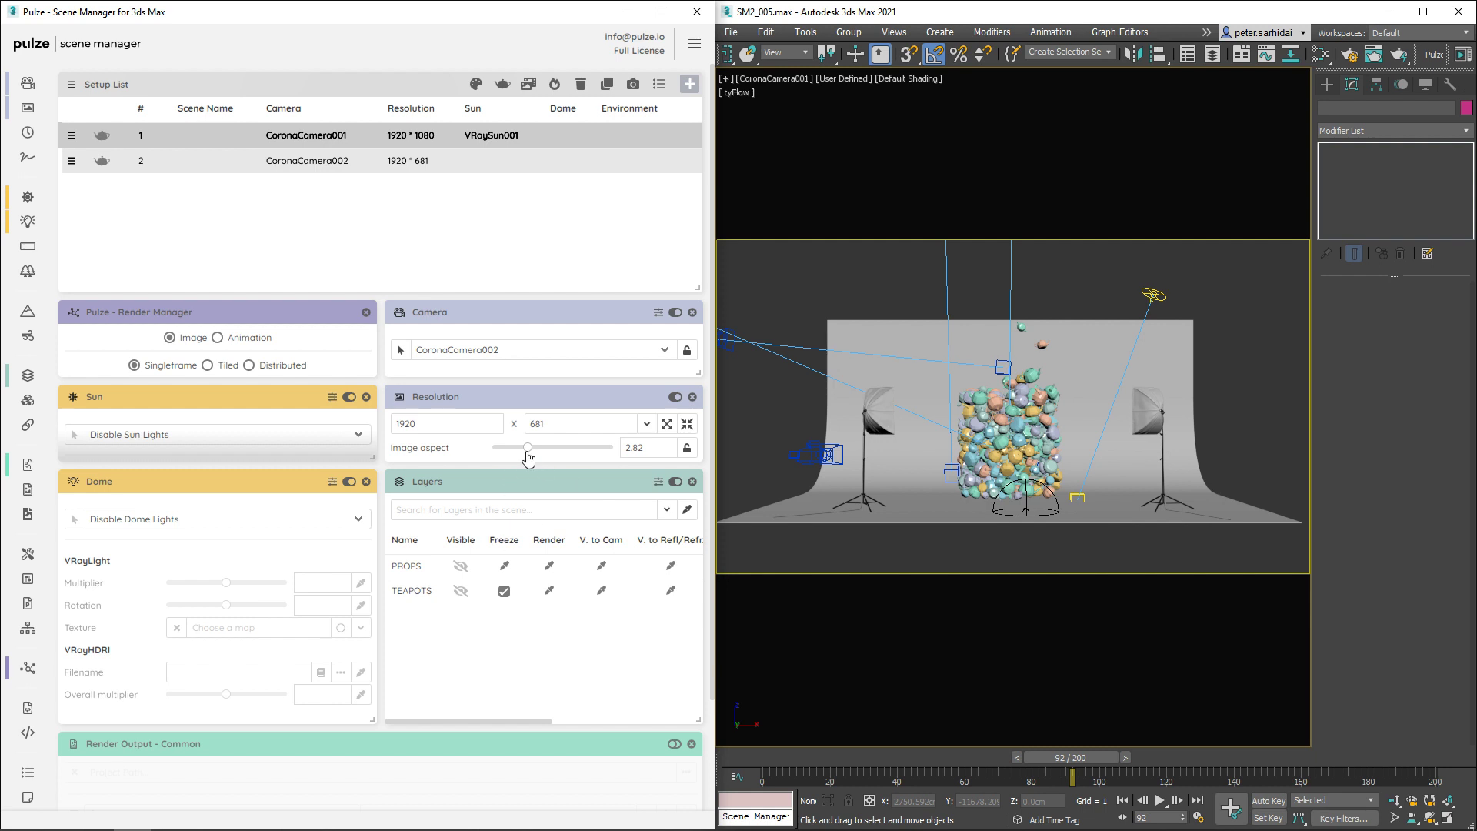
{"action": "left_click_drag", "start_coordinate": [528, 450], "coordinate": [538, 450]}
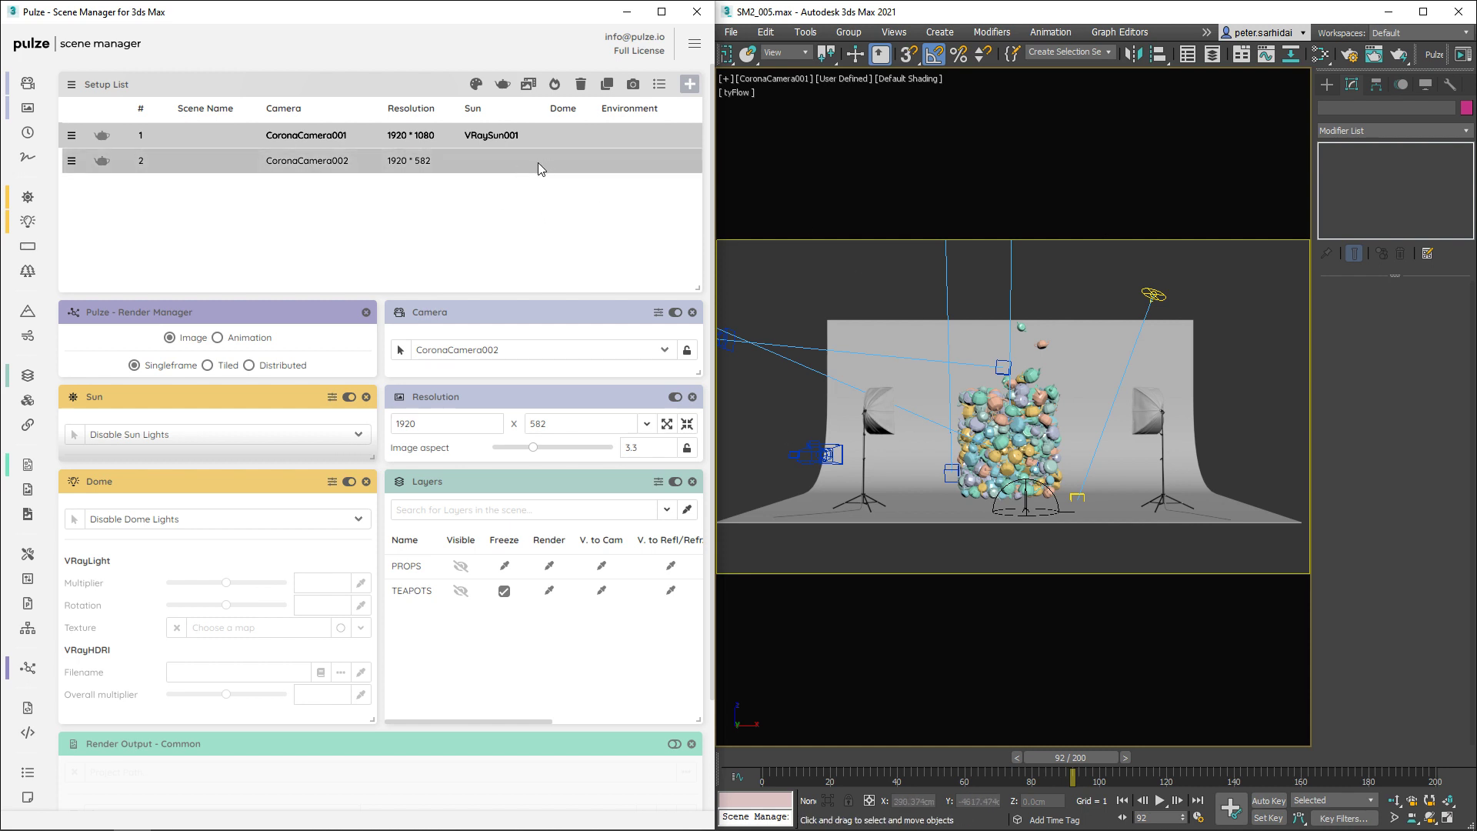
{"action": "left_click", "coordinate": [557, 140]}
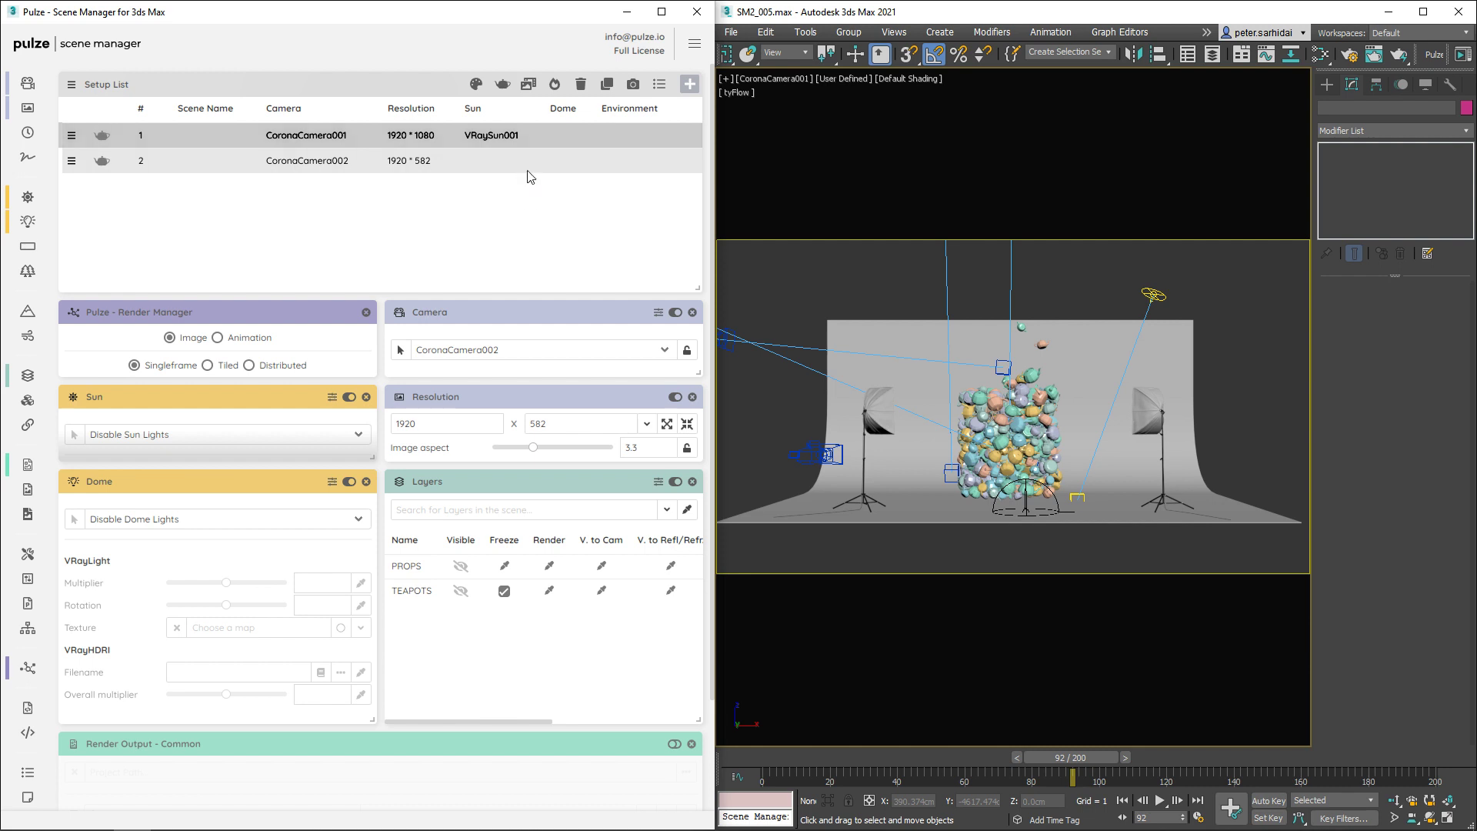